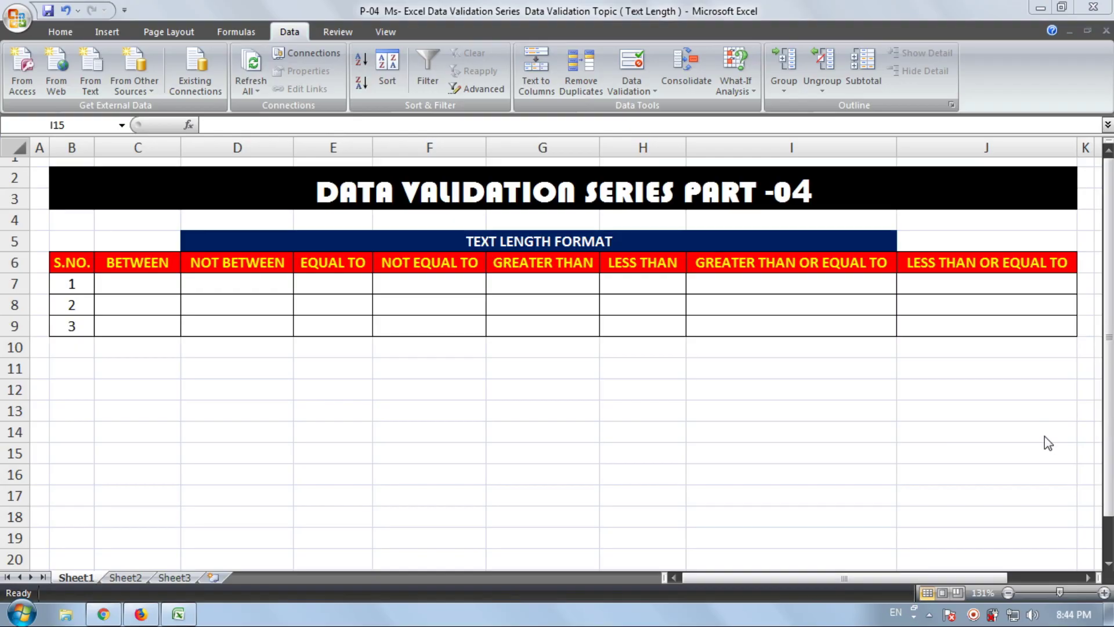
Try a text-length between rule on an empty cell, then close Data Validation without applying it
{"action": "left_click", "coordinate": [482, 242]}
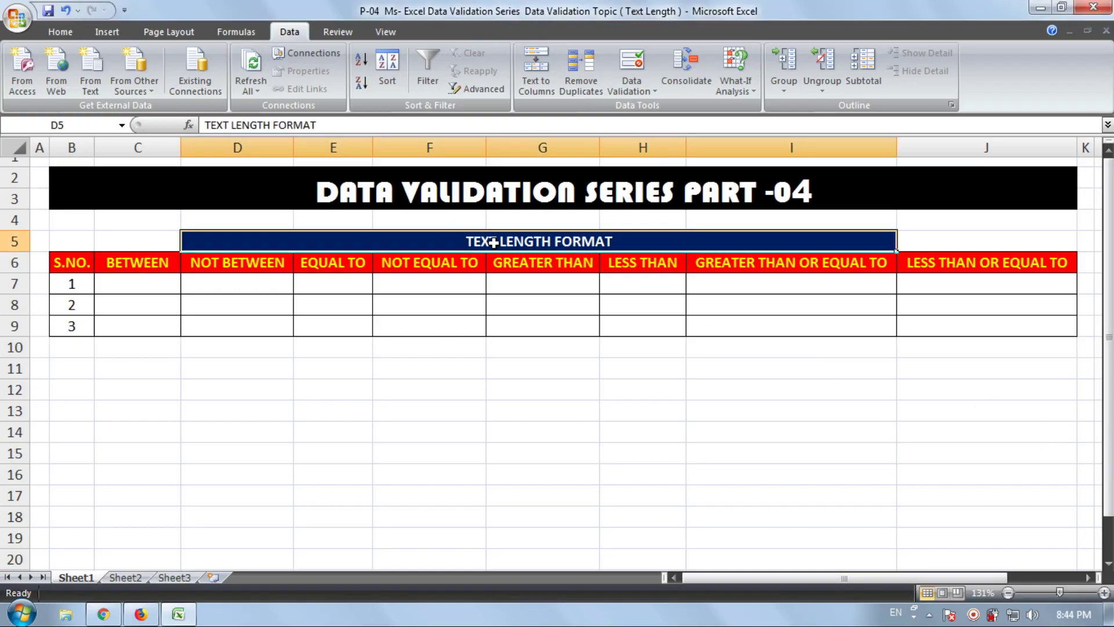
{"action": "left_click", "coordinate": [581, 537]}
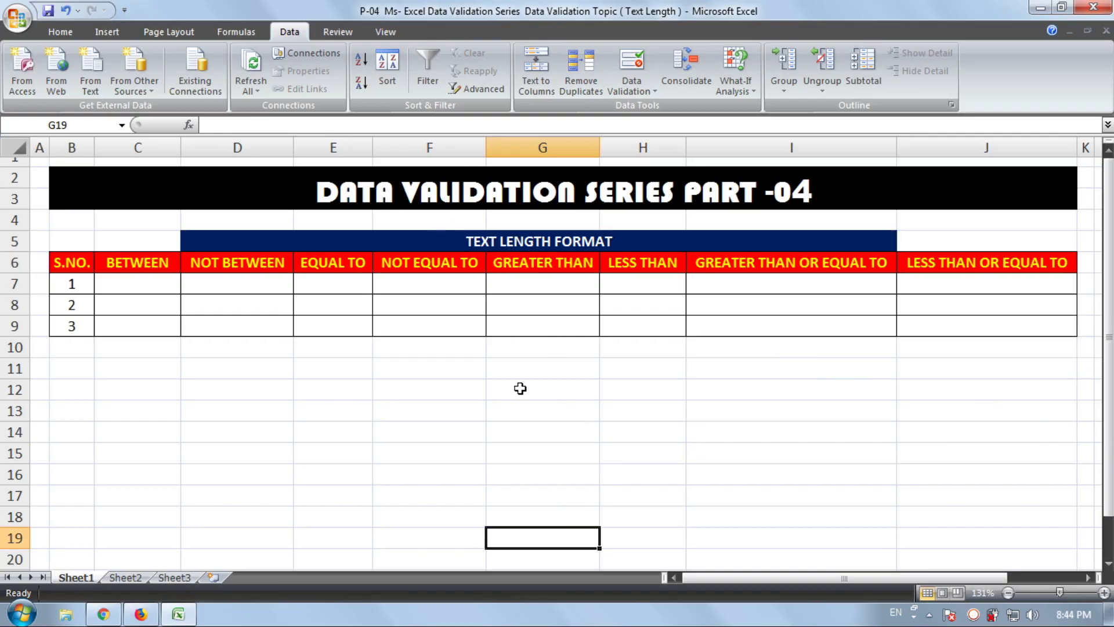
{"action": "left_click", "coordinate": [631, 63]}
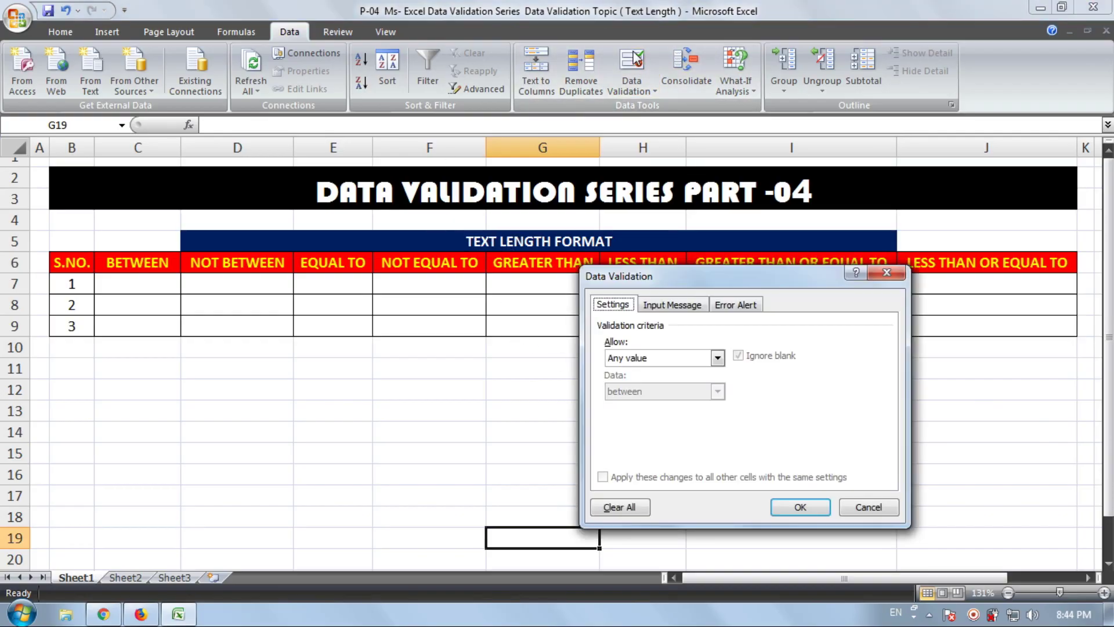
{"action": "left_click", "coordinate": [659, 360]}
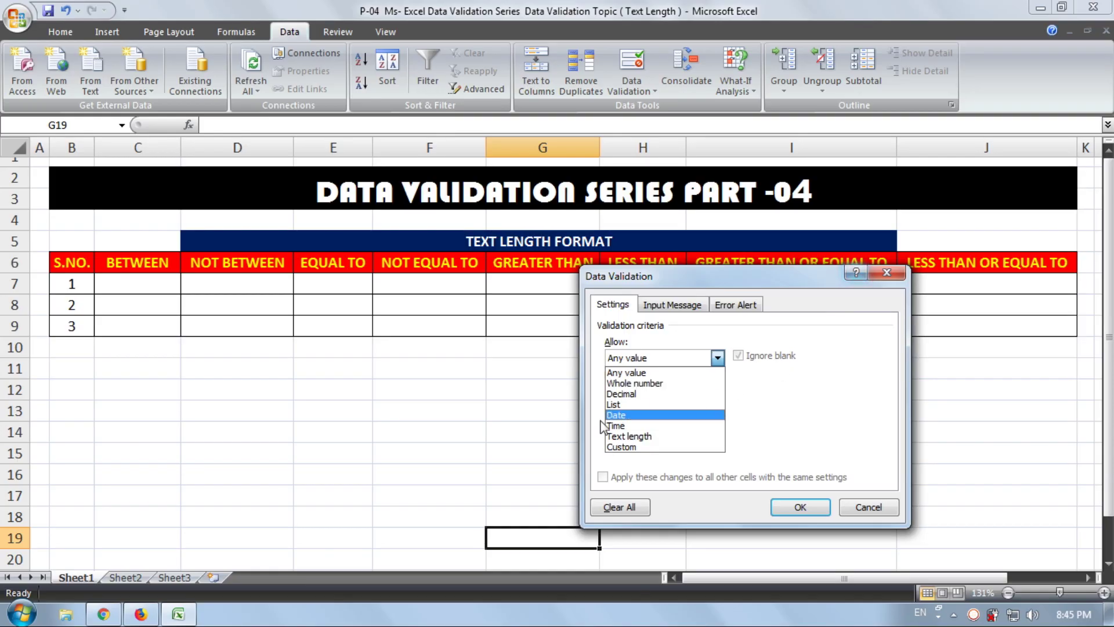
{"action": "left_click", "coordinate": [622, 438]}
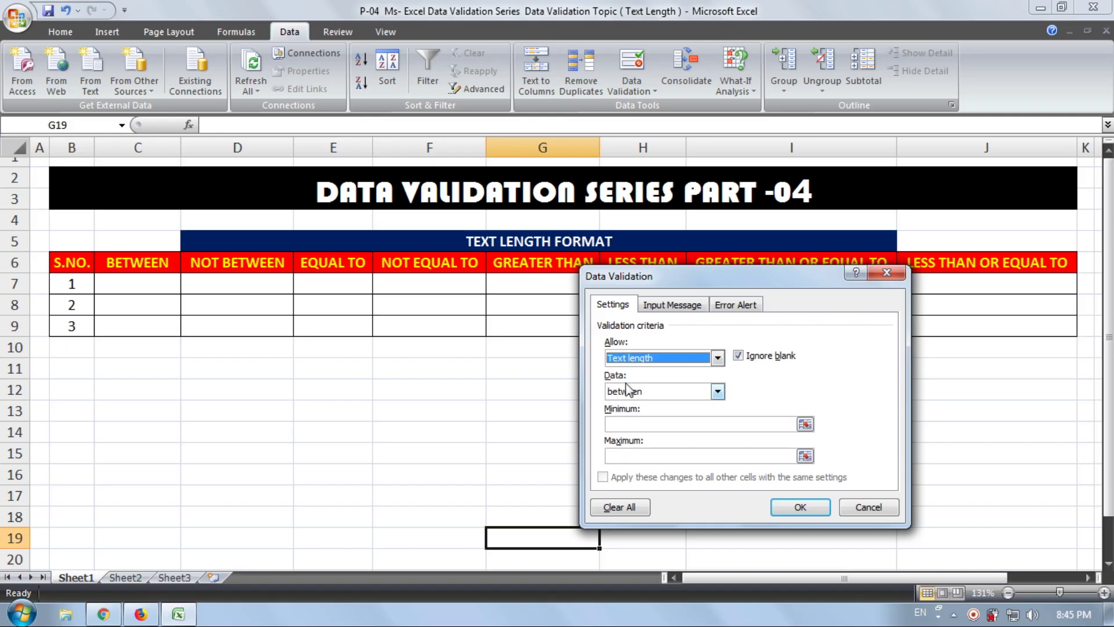
{"action": "left_click", "coordinate": [718, 391]}
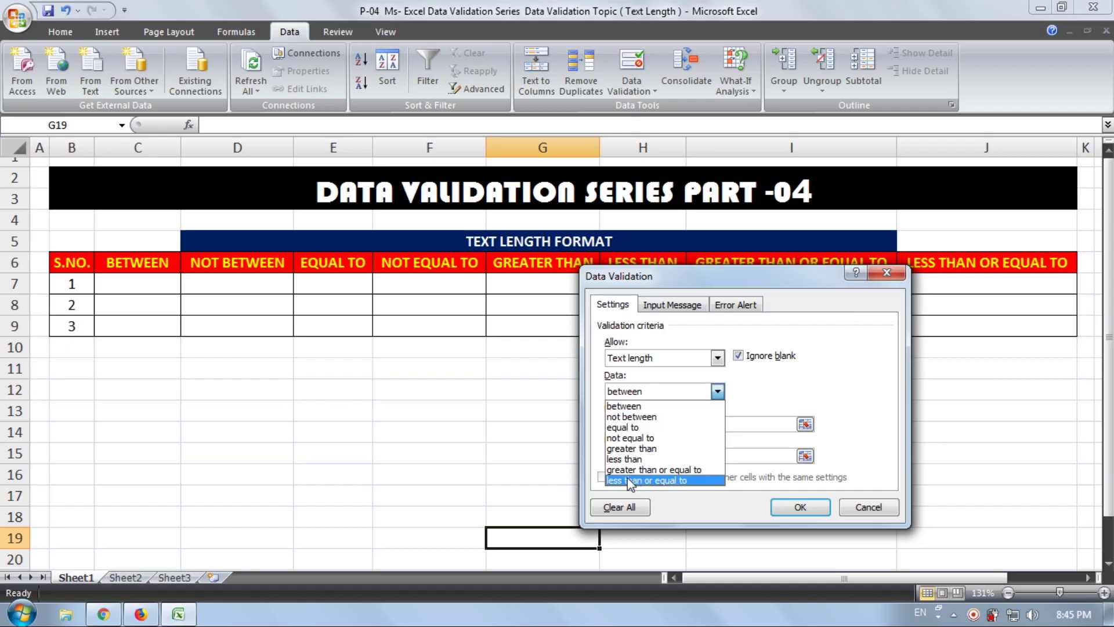
{"action": "left_click", "coordinate": [700, 293]}
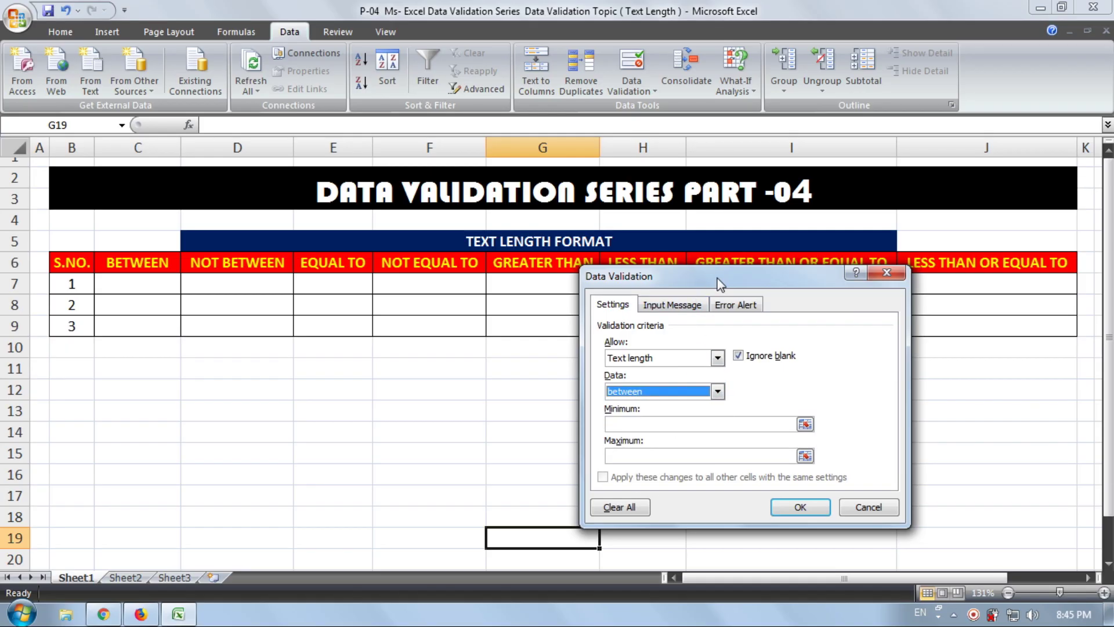
{"action": "mouse_move", "coordinate": [720, 284]}
{"action": "left_mouse_down"}
{"action": "mouse_move", "coordinate": [702, 310]}
{"action": "mouse_move", "coordinate": [576, 355]}
{"action": "left_mouse_up"}
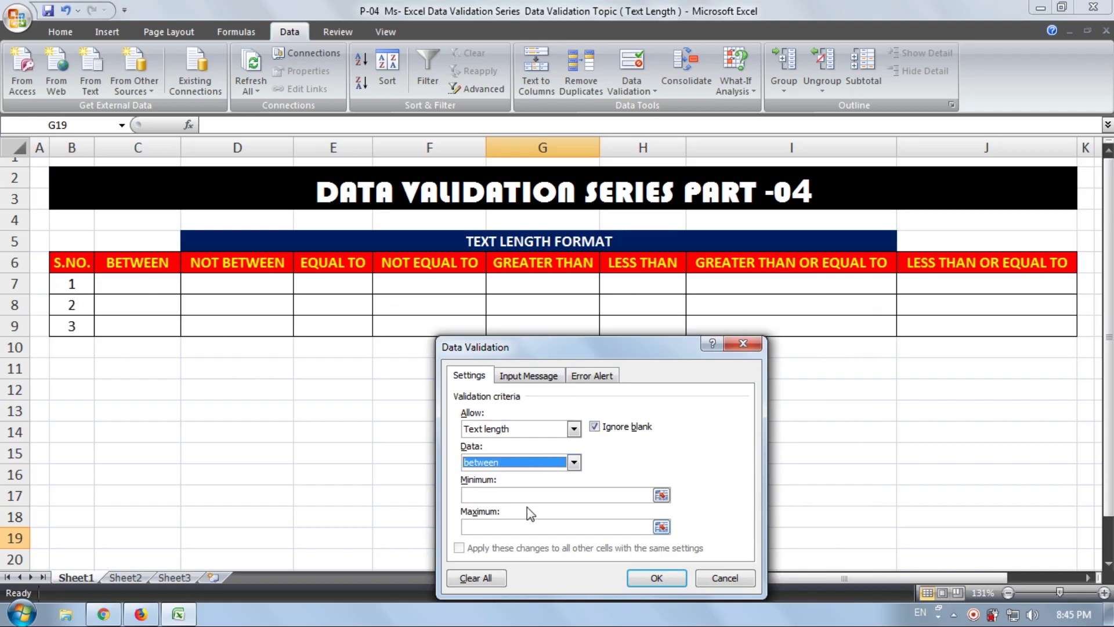
{"action": "left_click_drag", "start_coordinate": [593, 351], "coordinate": [677, 258]}
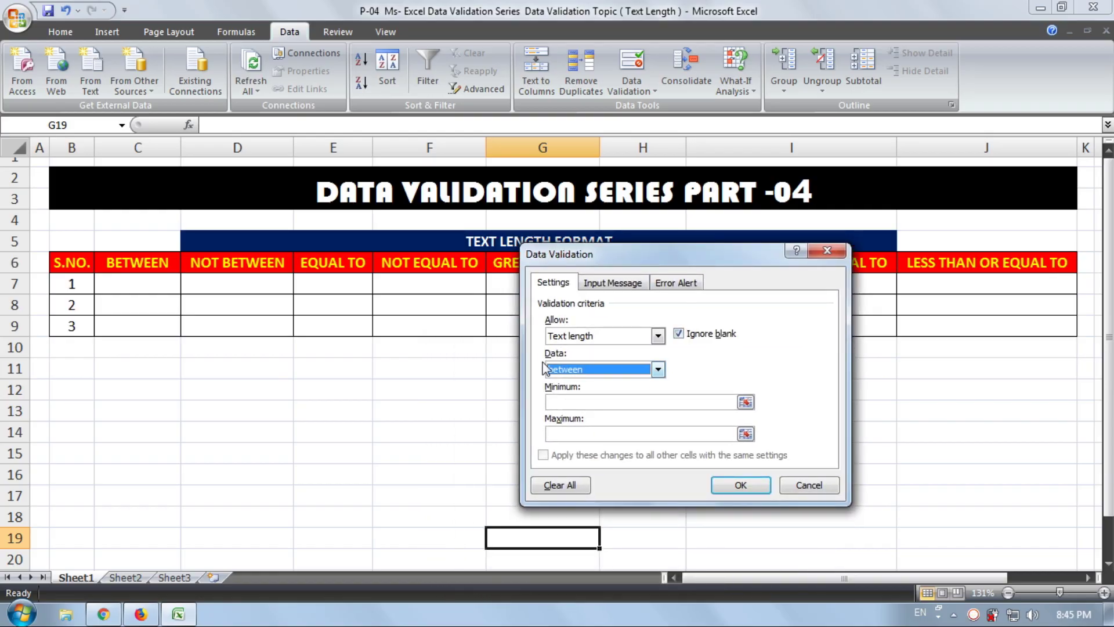
{"action": "left_click", "coordinate": [804, 488]}
{"action": "left_click", "coordinate": [491, 393]}
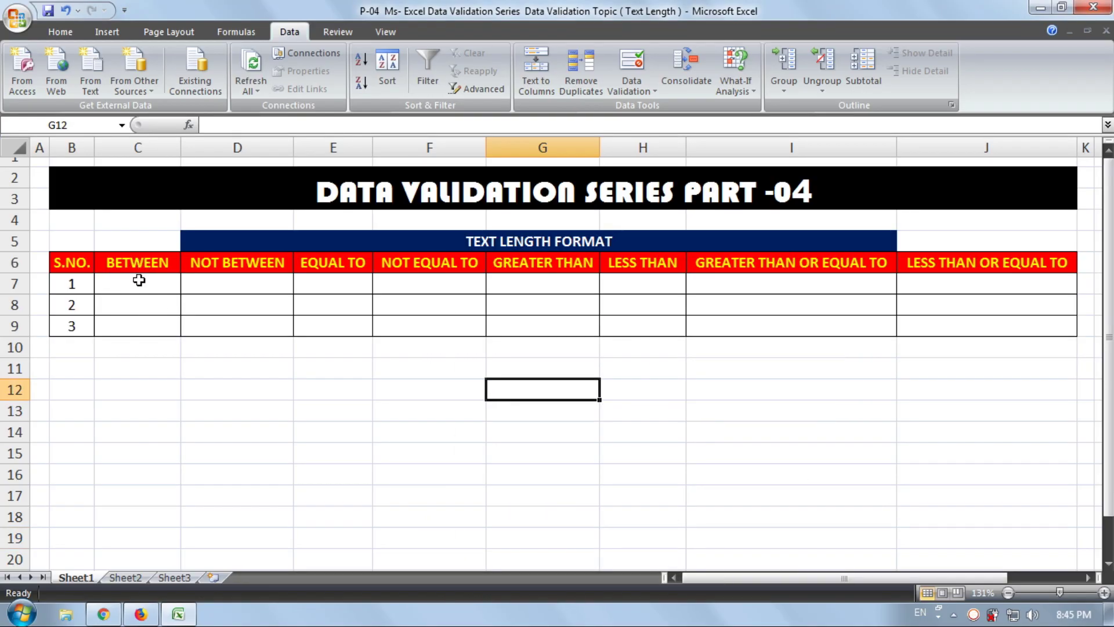
Select C7:C9 and set Data Validation to Text length, between, ready for the minimum
{"action": "left_click_drag", "start_coordinate": [128, 289], "coordinate": [127, 328]}
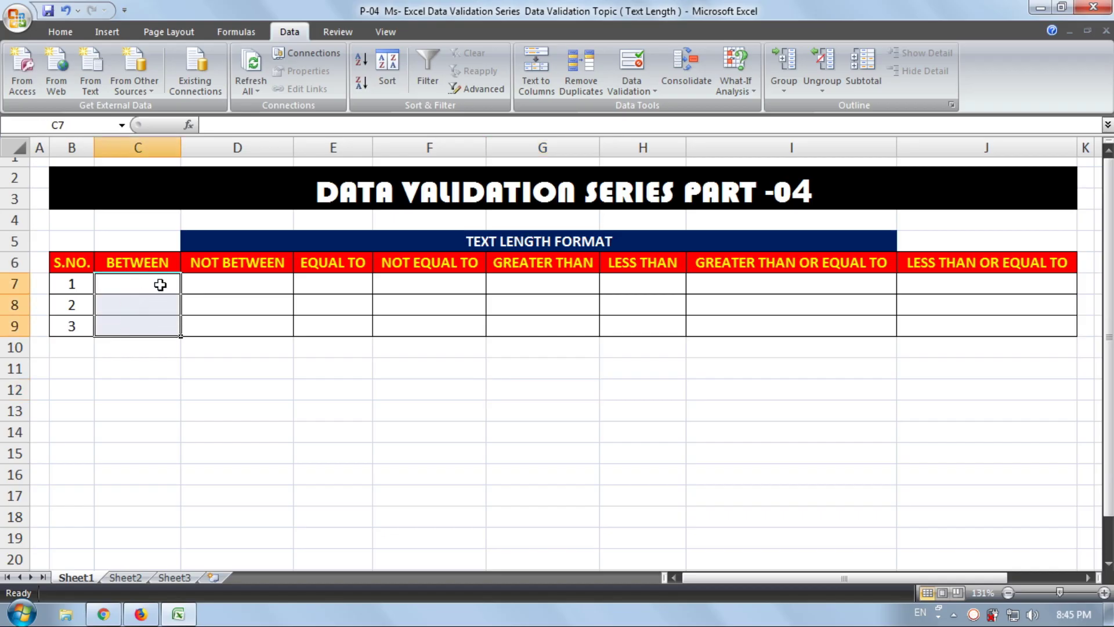
{"action": "left_click", "coordinate": [646, 61]}
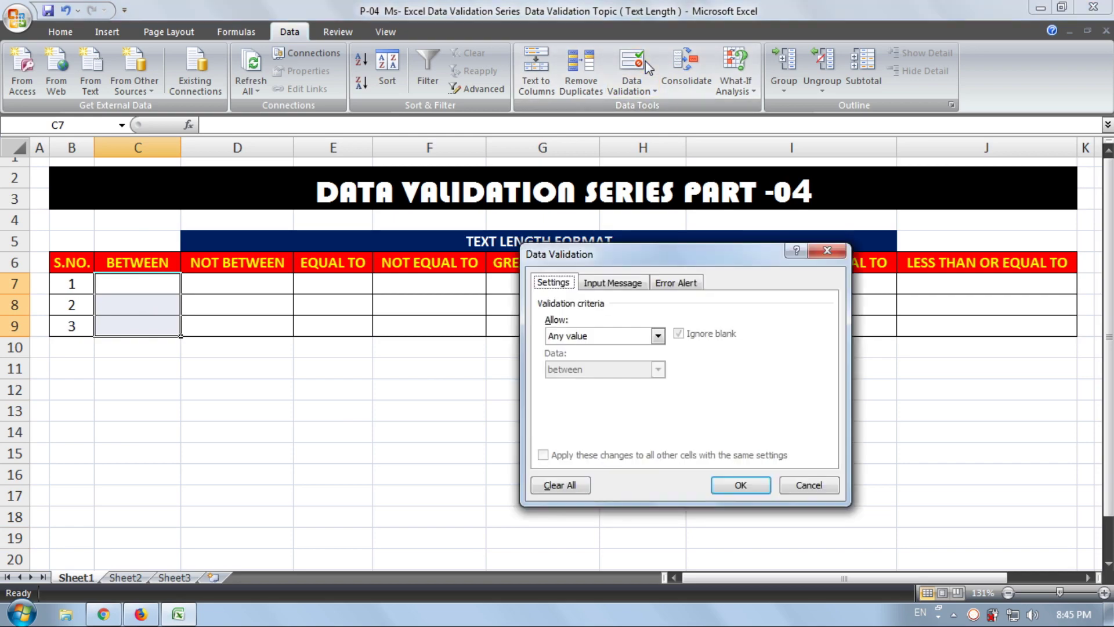
{"action": "left_click", "coordinate": [586, 337]}
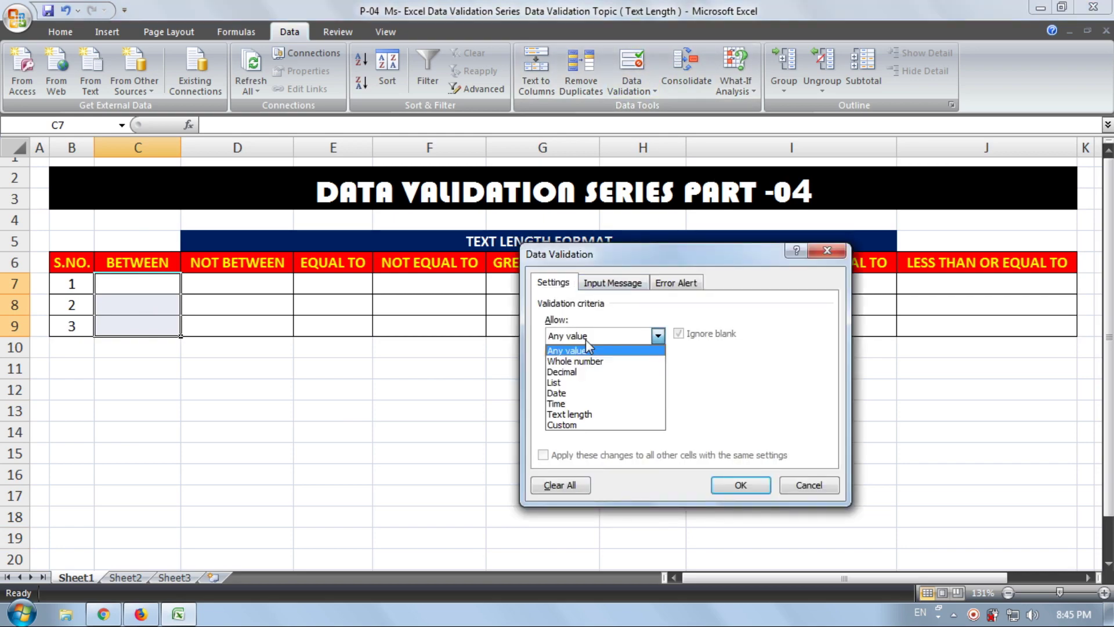
{"action": "left_click", "coordinate": [611, 414]}
{"action": "left_click", "coordinate": [618, 369]}
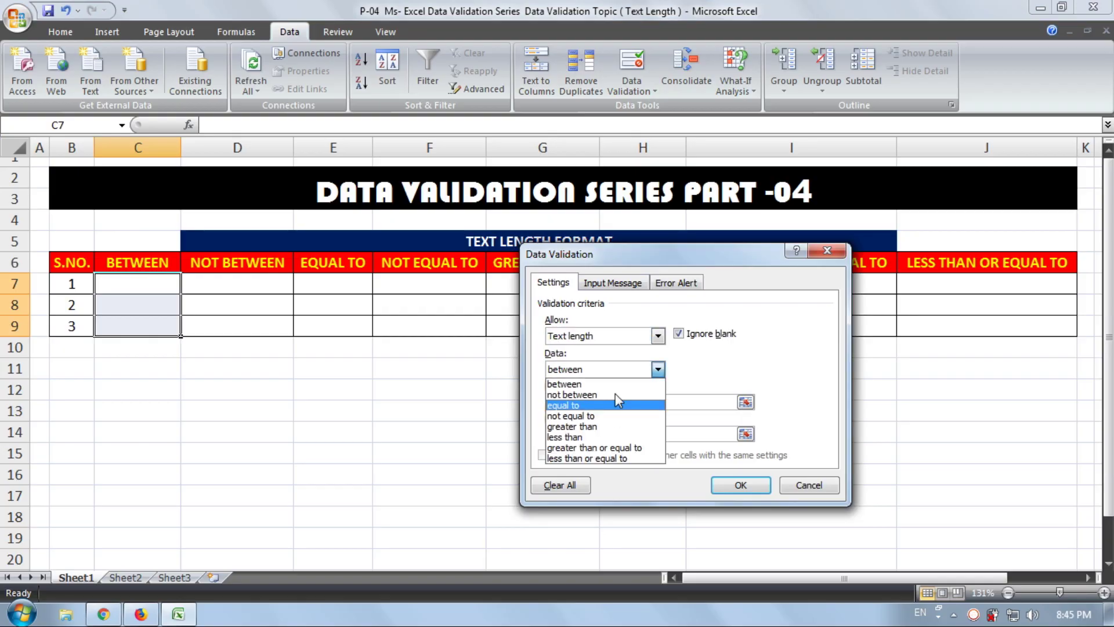
{"action": "left_click", "coordinate": [614, 383]}
{"action": "left_click", "coordinate": [586, 434]}
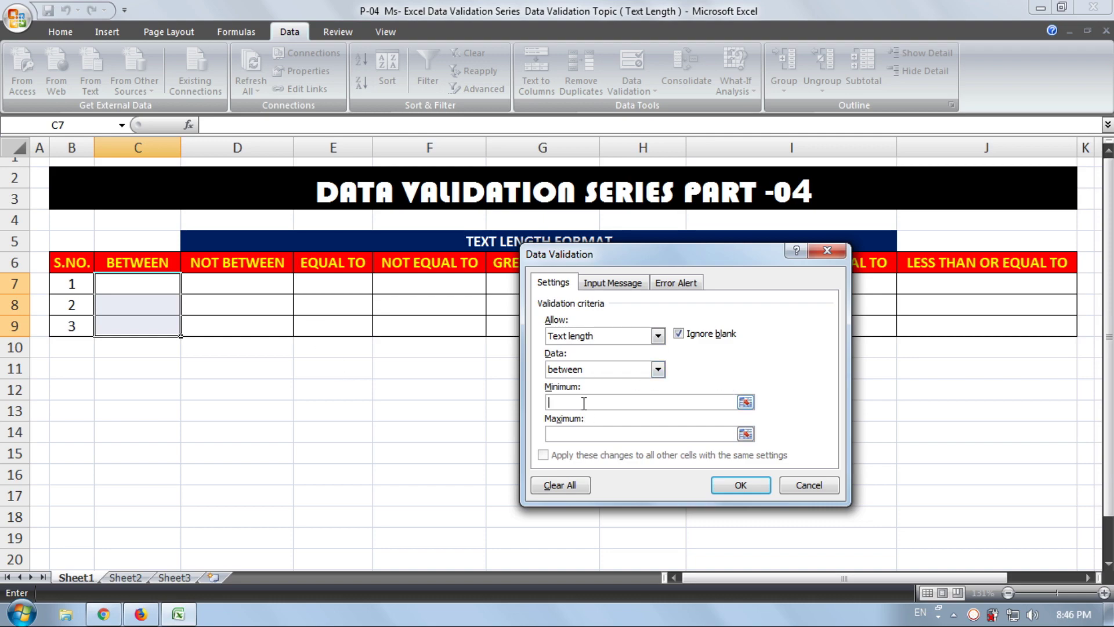
Set length limits 5 to 8 and an input message titled R reading 'U R RIGHT'
{"action": "type", "text": "5"}
{"action": "left_click", "coordinate": [583, 434]}
{"action": "type", "text": "8"}
{"action": "left_click", "coordinate": [614, 283]}
{"action": "left_click", "coordinate": [676, 283]}
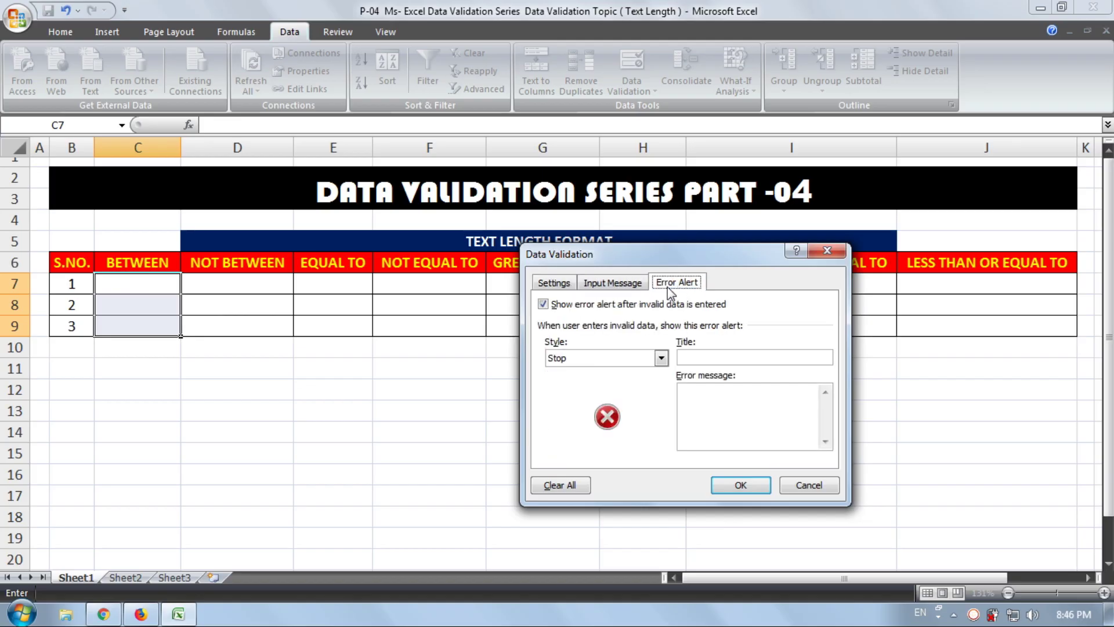
{"action": "left_click", "coordinate": [624, 284]}
{"action": "left_click", "coordinate": [679, 283]}
{"action": "left_click", "coordinate": [615, 283]}
{"action": "left_click", "coordinate": [623, 359]}
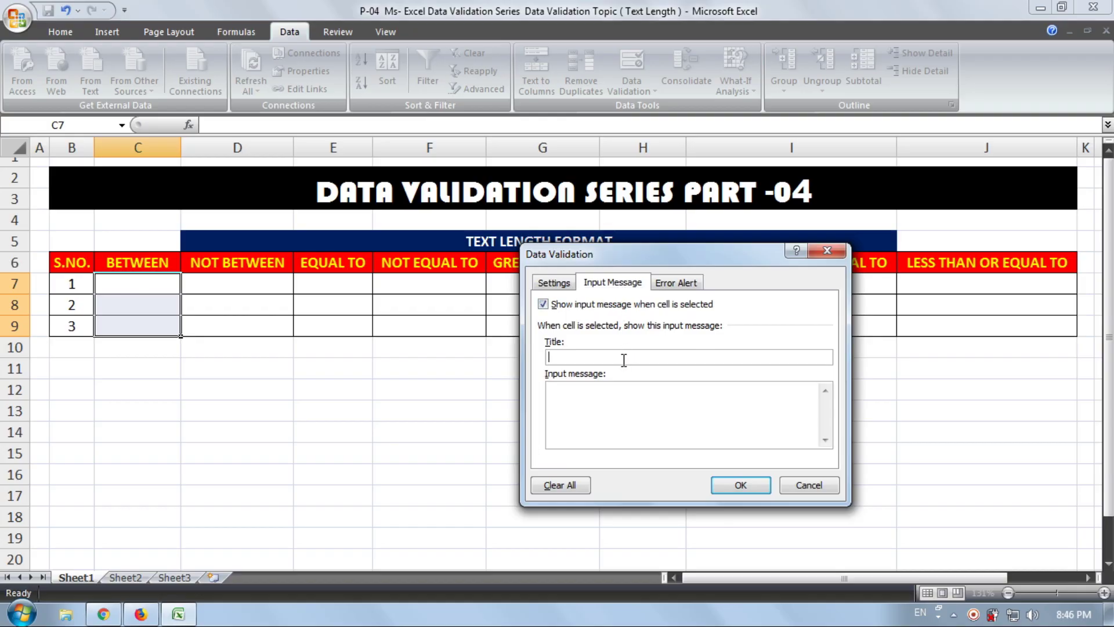
{"action": "type", "text": "R"}
{"action": "left_click", "coordinate": [606, 395]}
{"action": "type", "text": "U R RIG"}
{"action": "type", "text": "HT"}
Add an error alert titled X with message 'U R WRONG' and apply the rule
{"action": "left_click", "coordinate": [672, 284]}
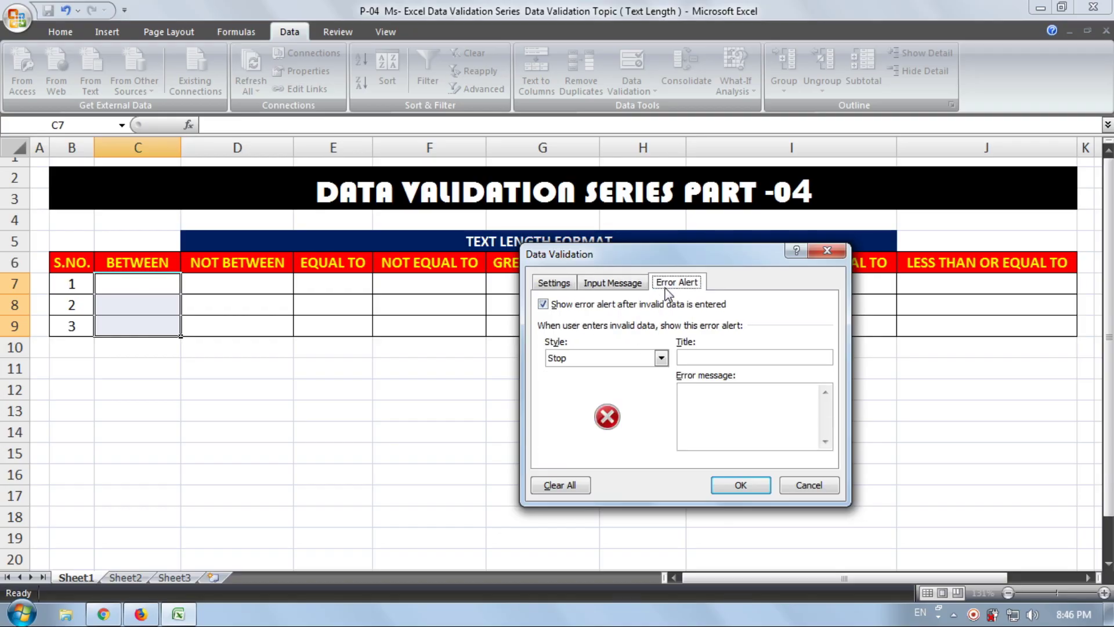
{"action": "left_click", "coordinate": [693, 357]}
{"action": "type", "text": "X"}
{"action": "left_click", "coordinate": [704, 406]}
{"action": "type", "text": "U R"}
{"action": "type", "text": " WRONG"}
{"action": "left_click", "coordinate": [742, 486]}
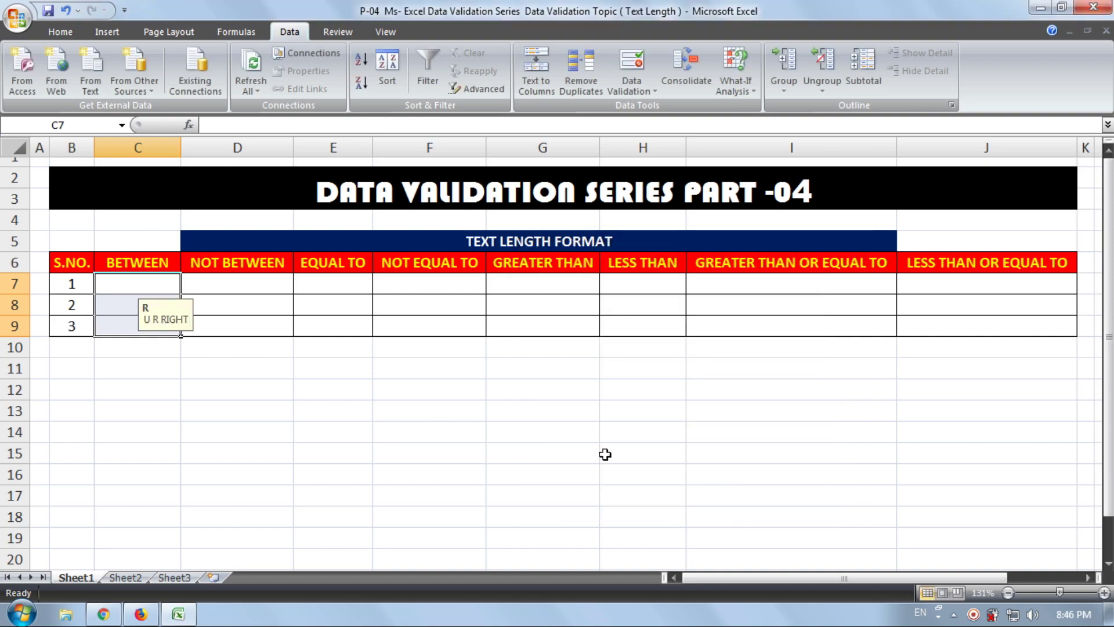
Check that the 'U R RIGHT' input message appears on cells C7, C8 and C9
{"action": "left_click", "coordinate": [137, 346]}
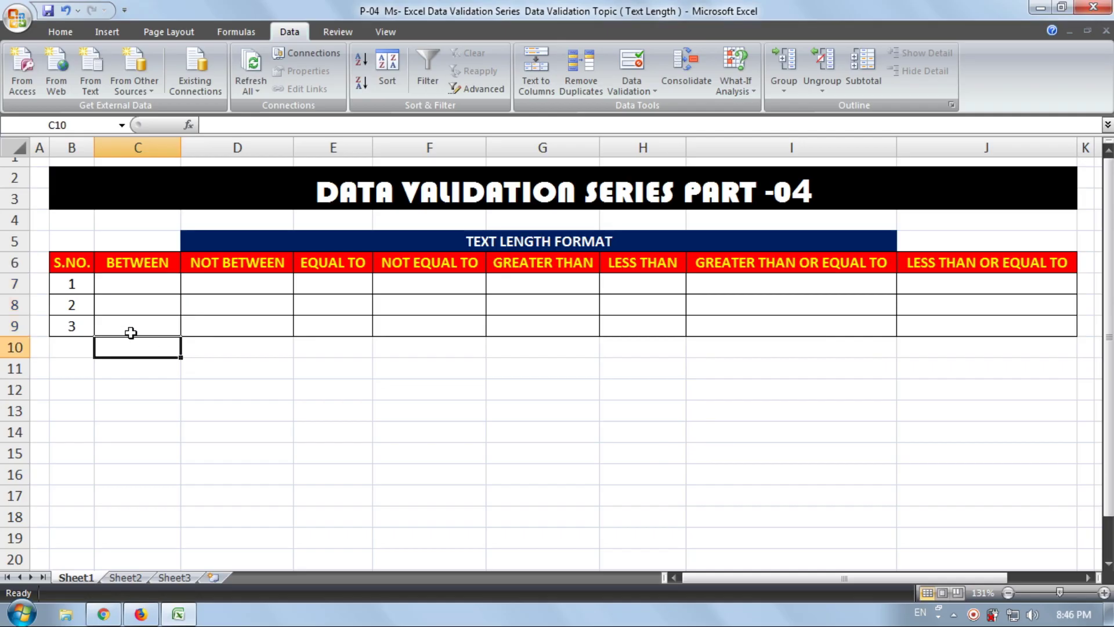
{"action": "left_click", "coordinate": [130, 328]}
{"action": "left_click", "coordinate": [136, 282]}
{"action": "left_click", "coordinate": [136, 301]}
{"action": "left_click", "coordinate": [130, 323]}
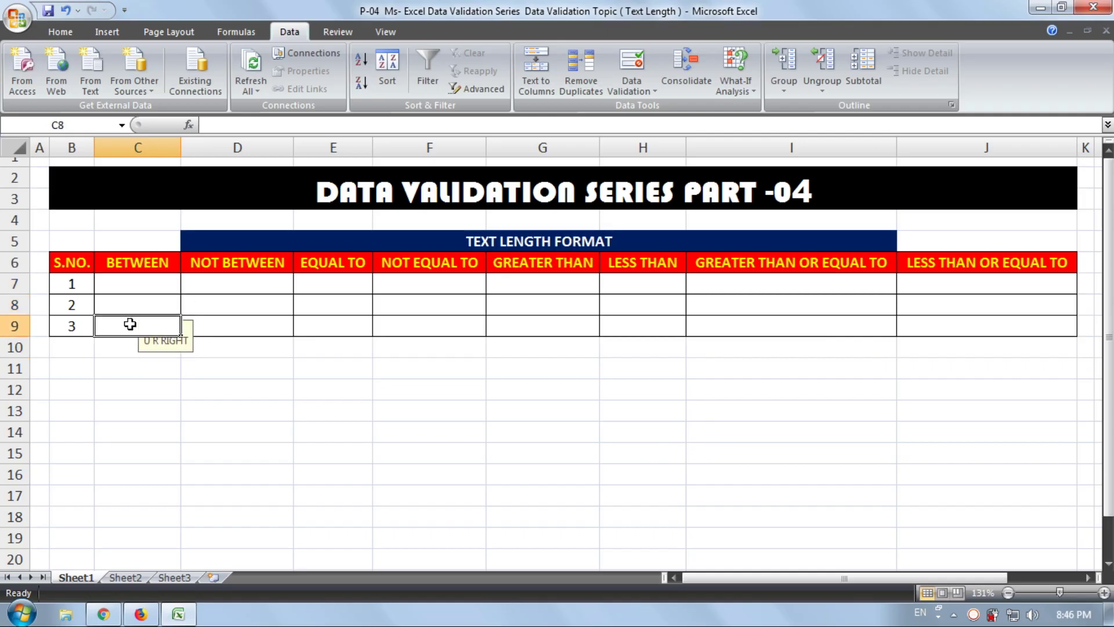
{"action": "left_click", "coordinate": [130, 308]}
Test C7: RAM is rejected, ROHIT is accepted; then select C10:J10
{"action": "left_click", "coordinate": [138, 285]}
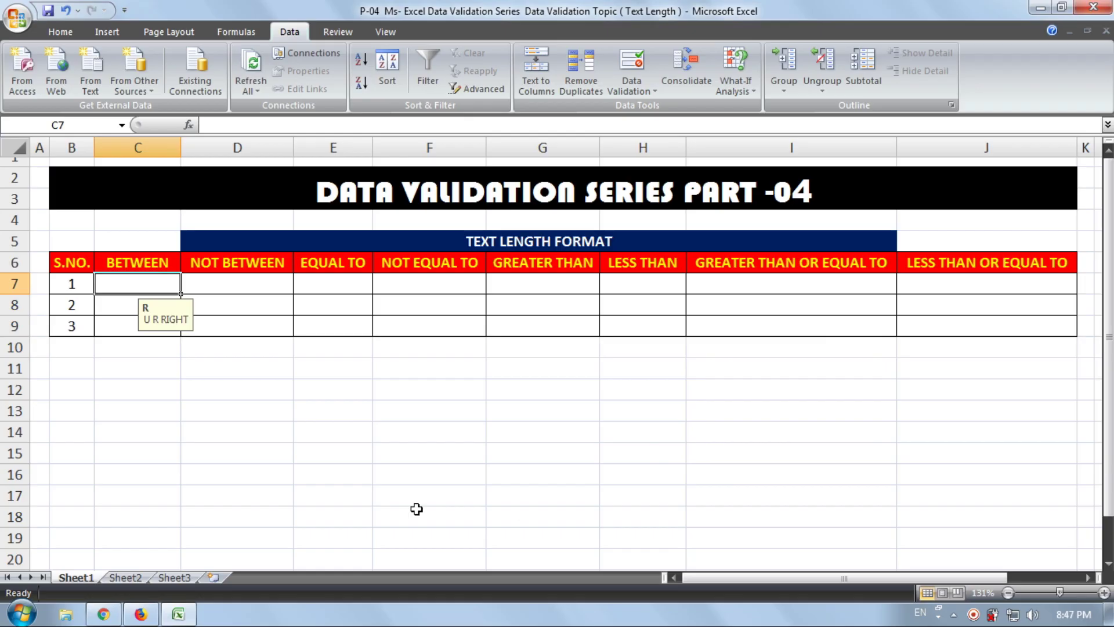
{"action": "type", "text": "RAM"}
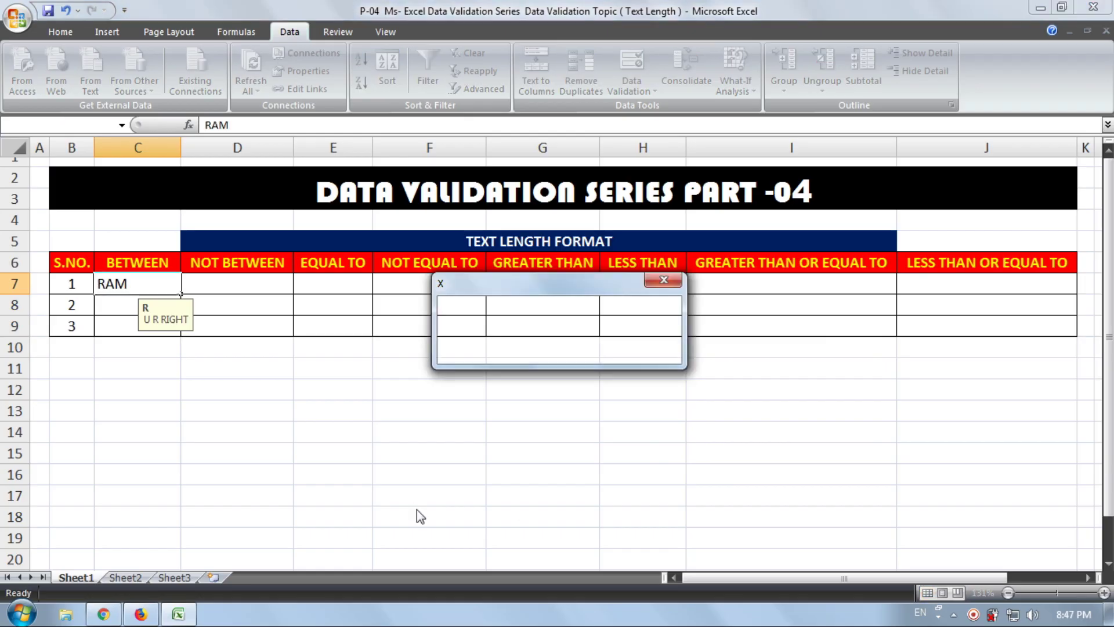
{"action": "key", "text": "Return"}
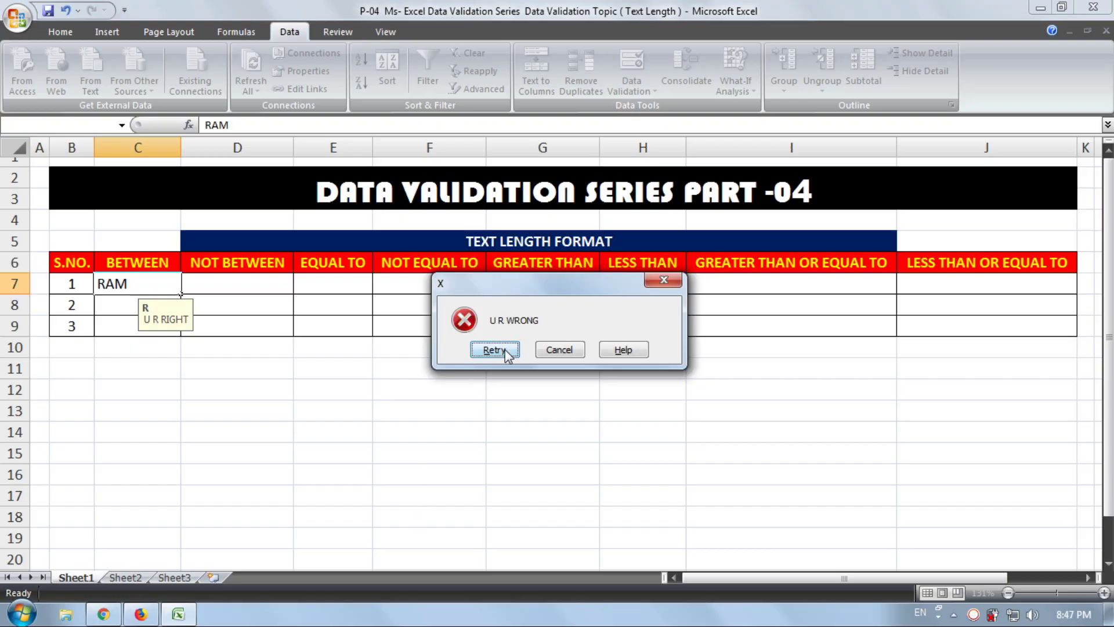
{"action": "left_click", "coordinate": [494, 350]}
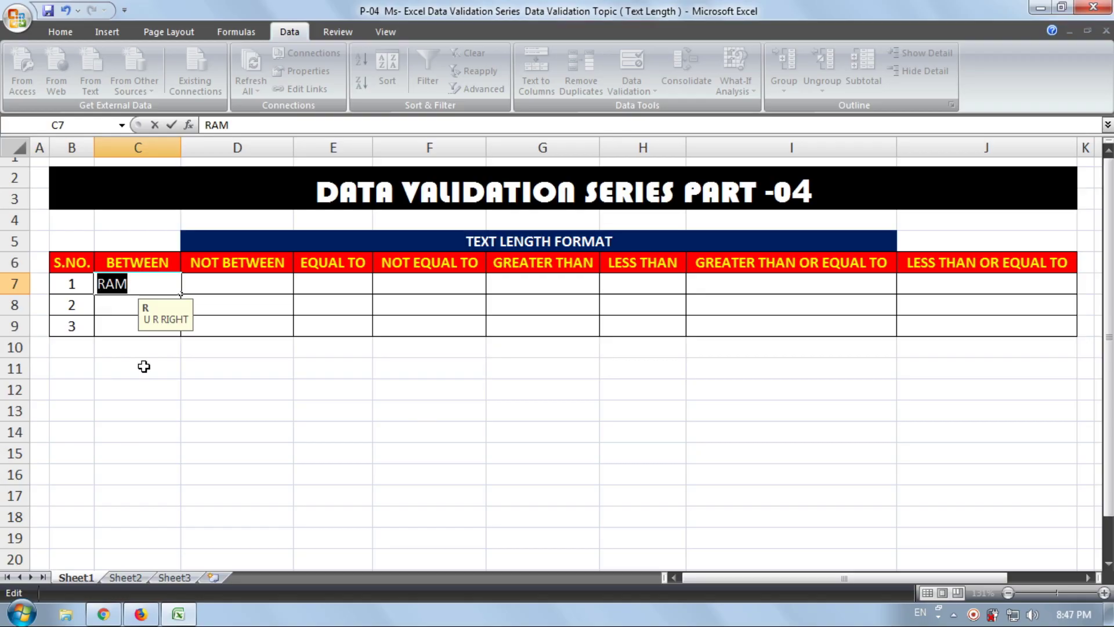
{"action": "type", "text": "R"}
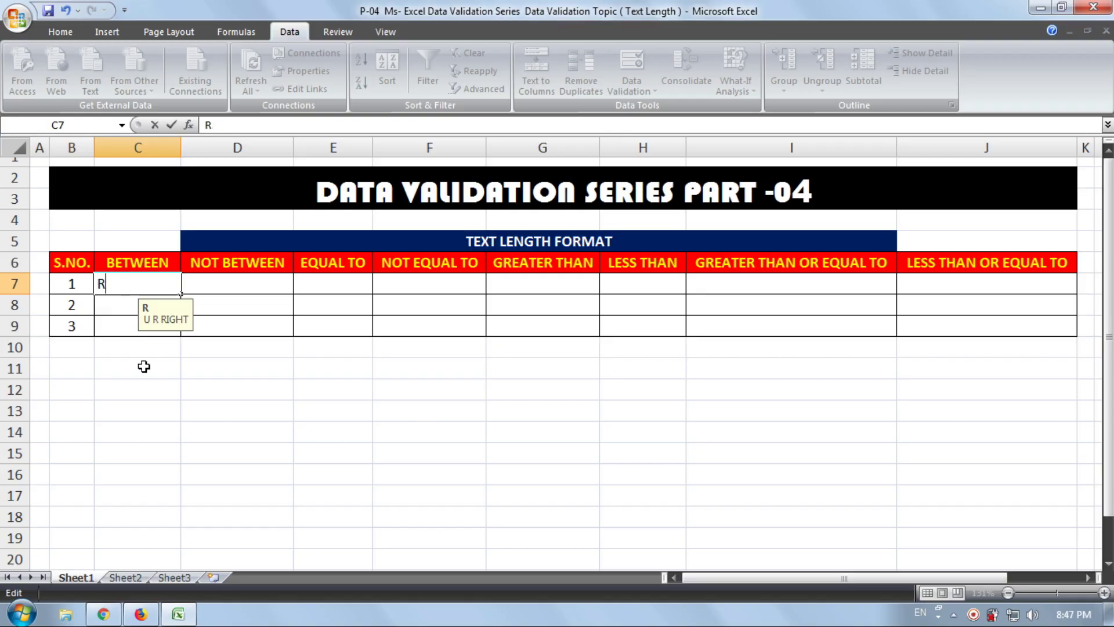
{"action": "type", "text": "OHIT"}
{"action": "key", "text": "Return"}
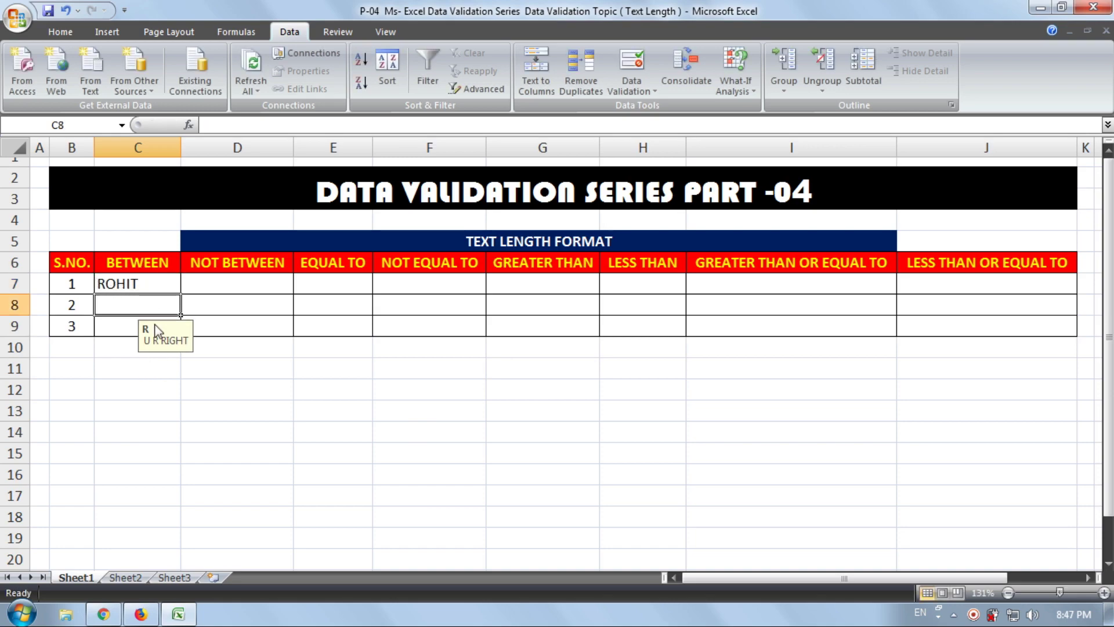
{"action": "left_click", "coordinate": [126, 347]}
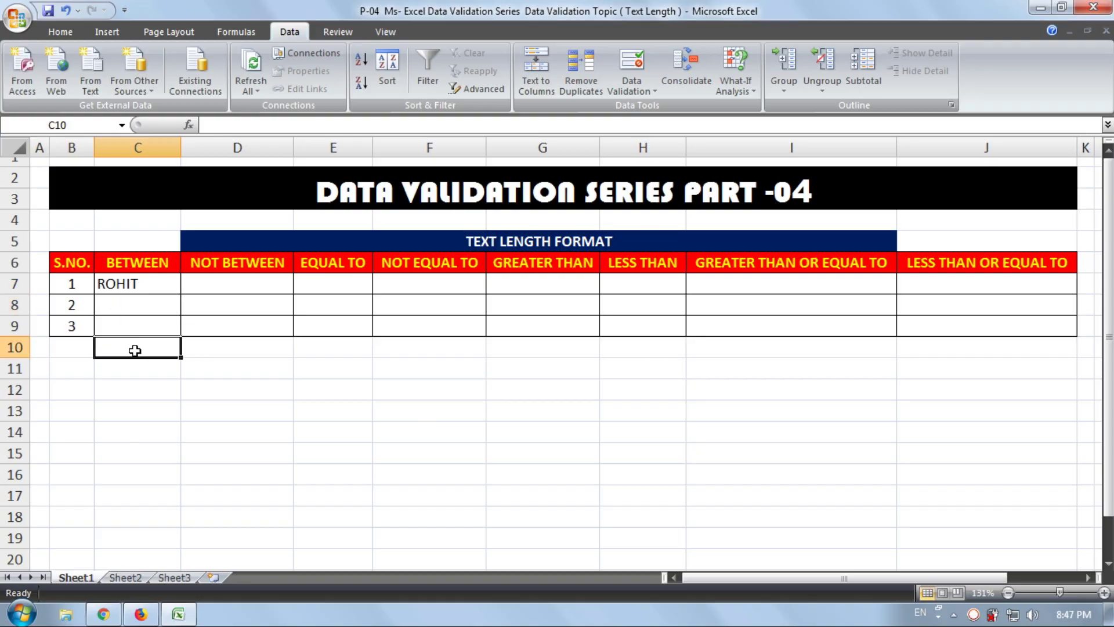
{"action": "left_click_drag", "start_coordinate": [168, 347], "coordinate": [929, 339]}
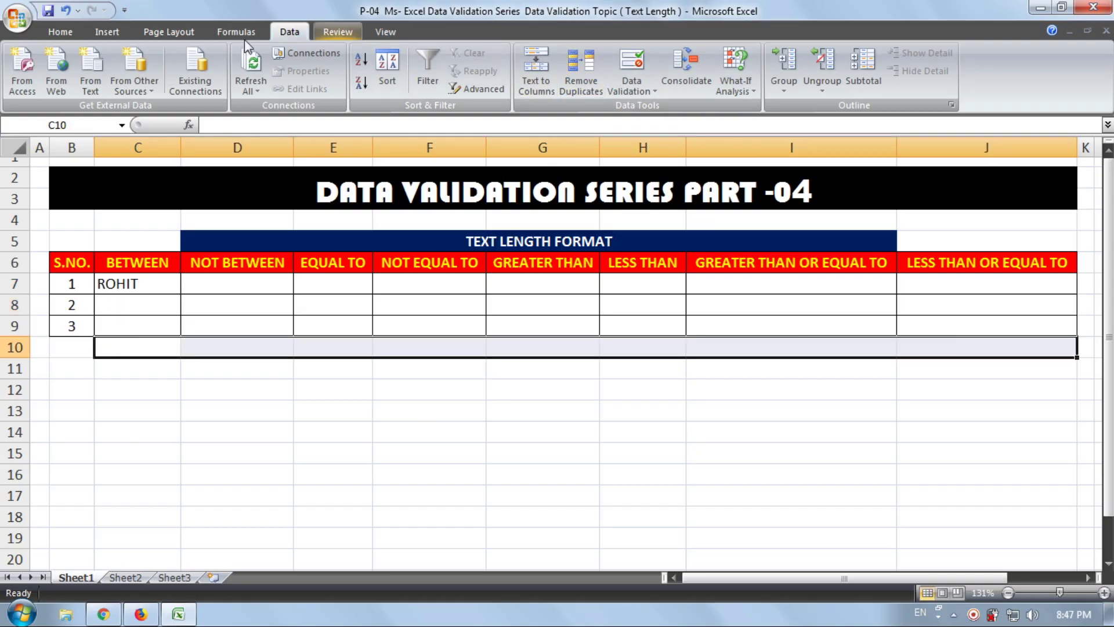
Format C10:J10 as Text with a dark navy fill and bold white font
{"action": "left_click", "coordinate": [60, 32]}
{"action": "left_click", "coordinate": [599, 59]}
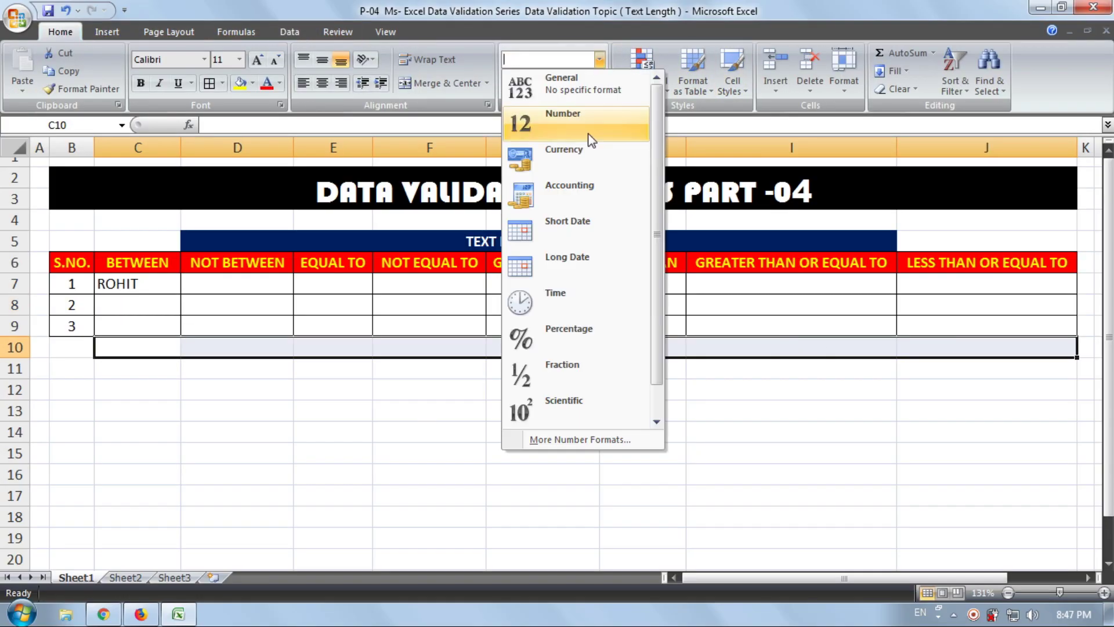
{"action": "scroll", "coordinate": [577, 402], "scroll_direction": "down", "scroll_amount": 1}
{"action": "left_click", "coordinate": [574, 410]}
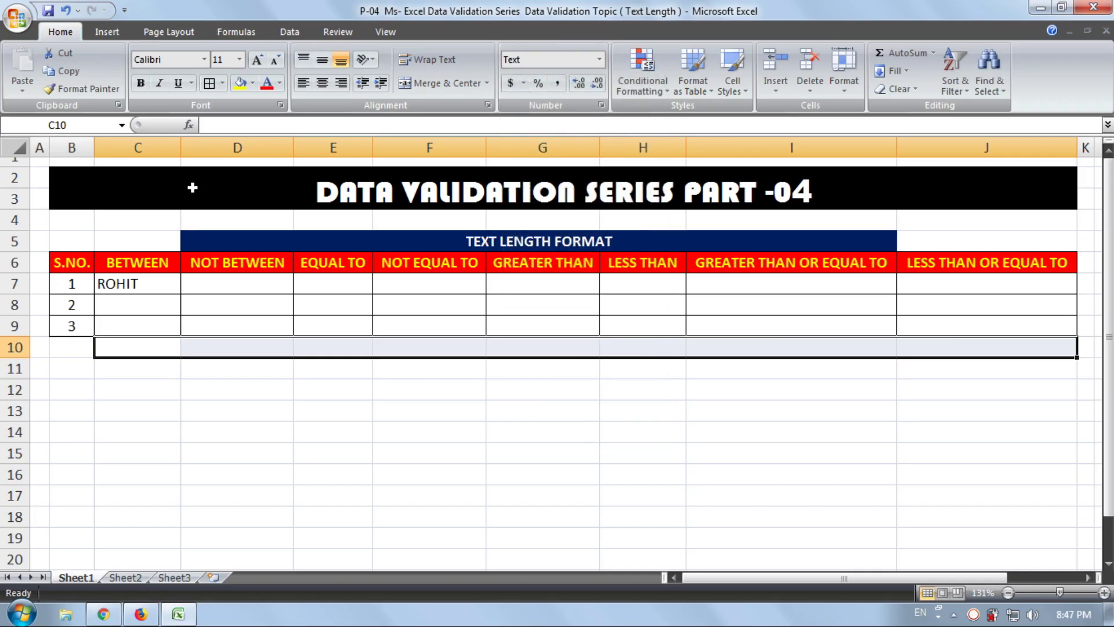
{"action": "left_click", "coordinate": [252, 83]}
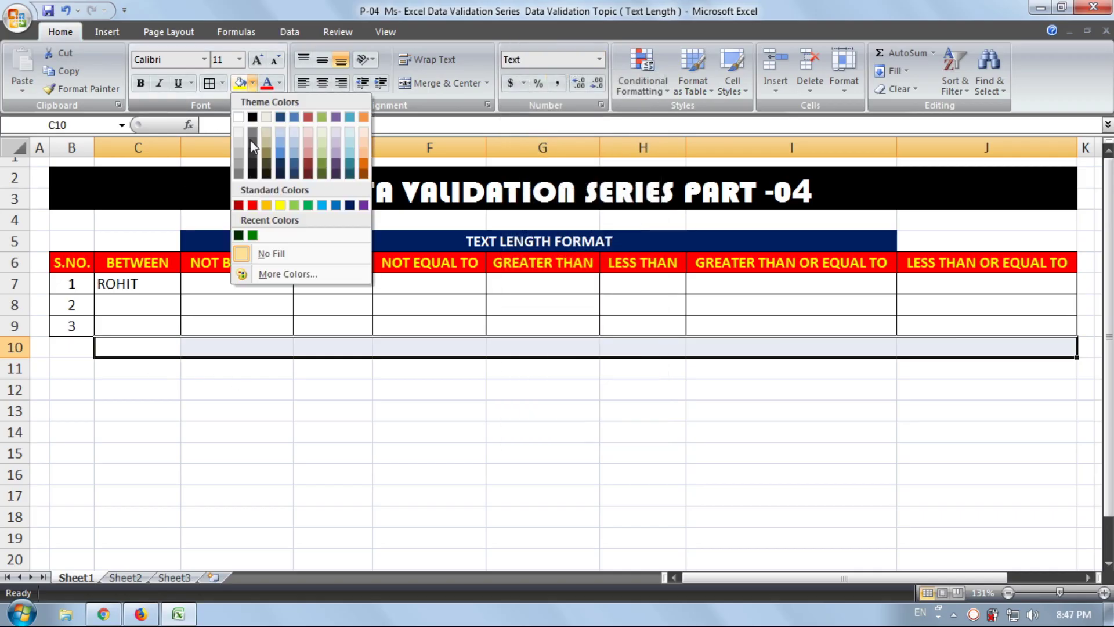
{"action": "left_click", "coordinate": [350, 205]}
{"action": "left_click", "coordinate": [280, 82]}
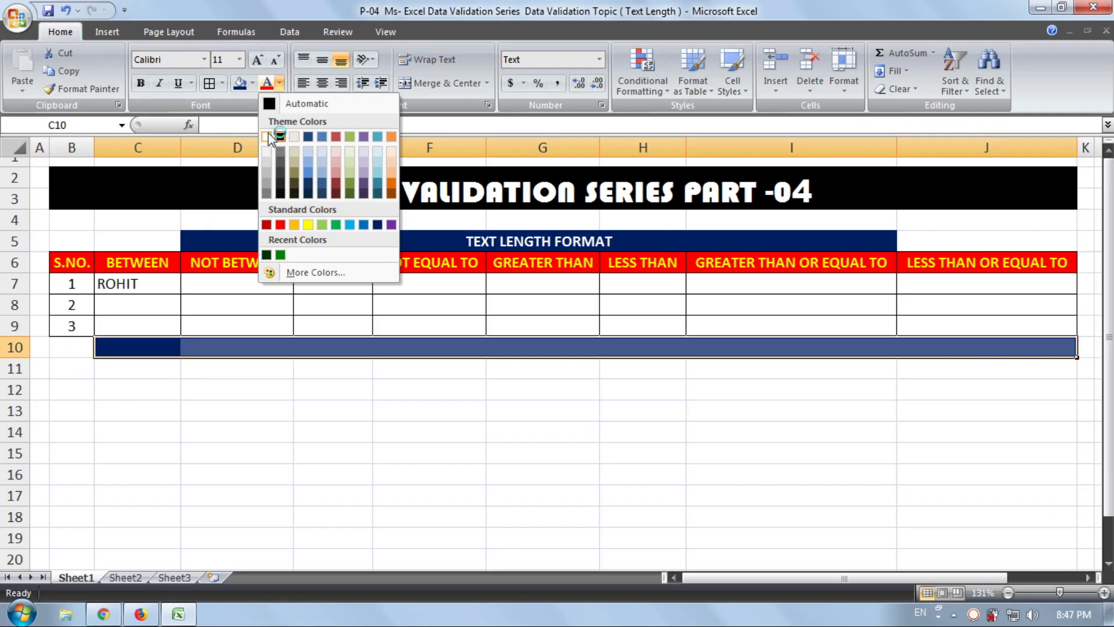
{"action": "left_click", "coordinate": [270, 138]}
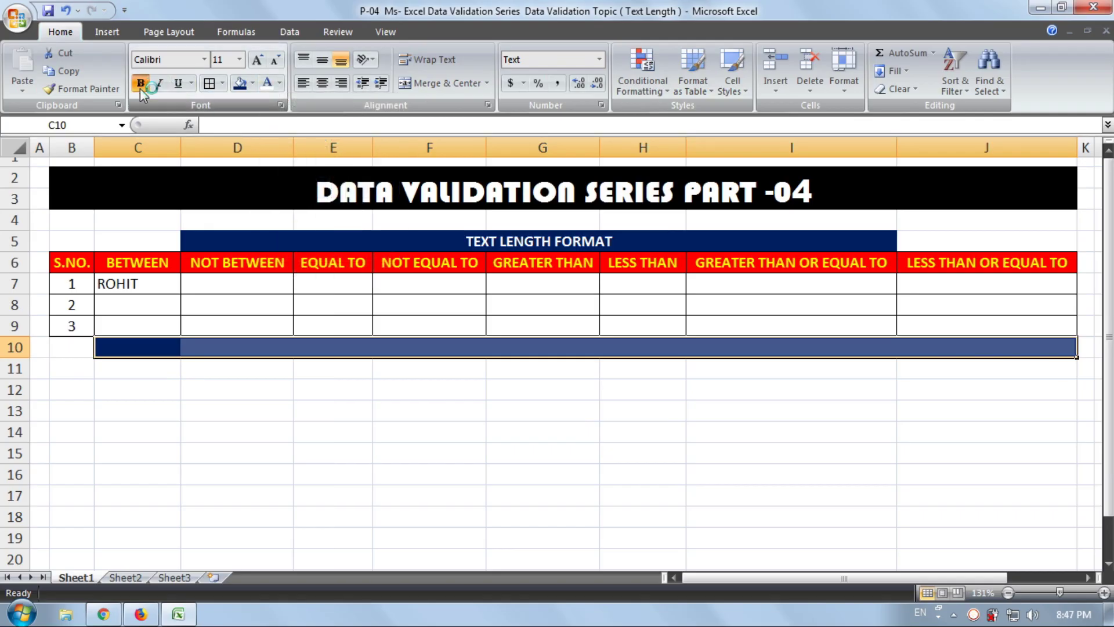
{"action": "left_click", "coordinate": [166, 413]}
Label C10 with '5 TO 8' and move to C8
{"action": "left_click", "coordinate": [155, 339]}
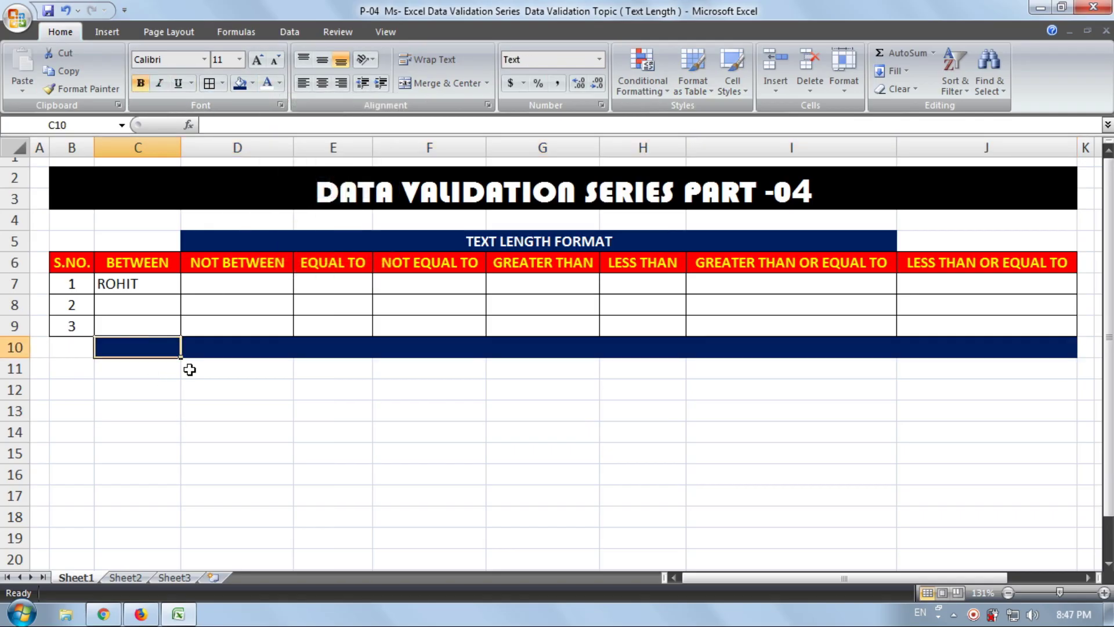
{"action": "type", "text": "5 TO "}
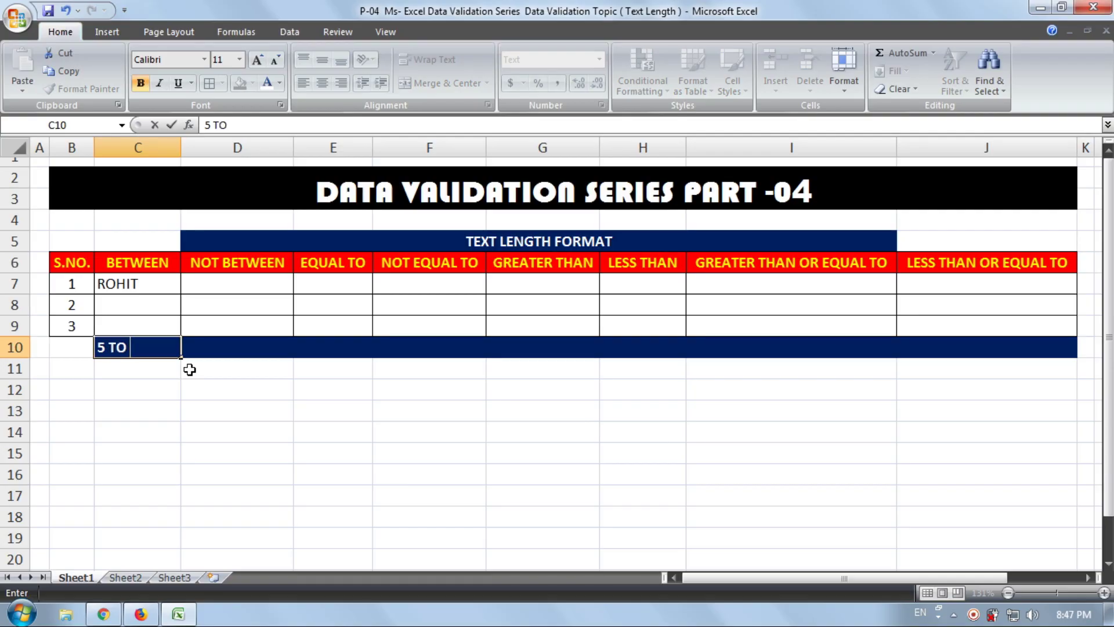
{"action": "type", "text": "8"}
{"action": "key", "text": "Return"}
{"action": "left_click", "coordinate": [166, 303]}
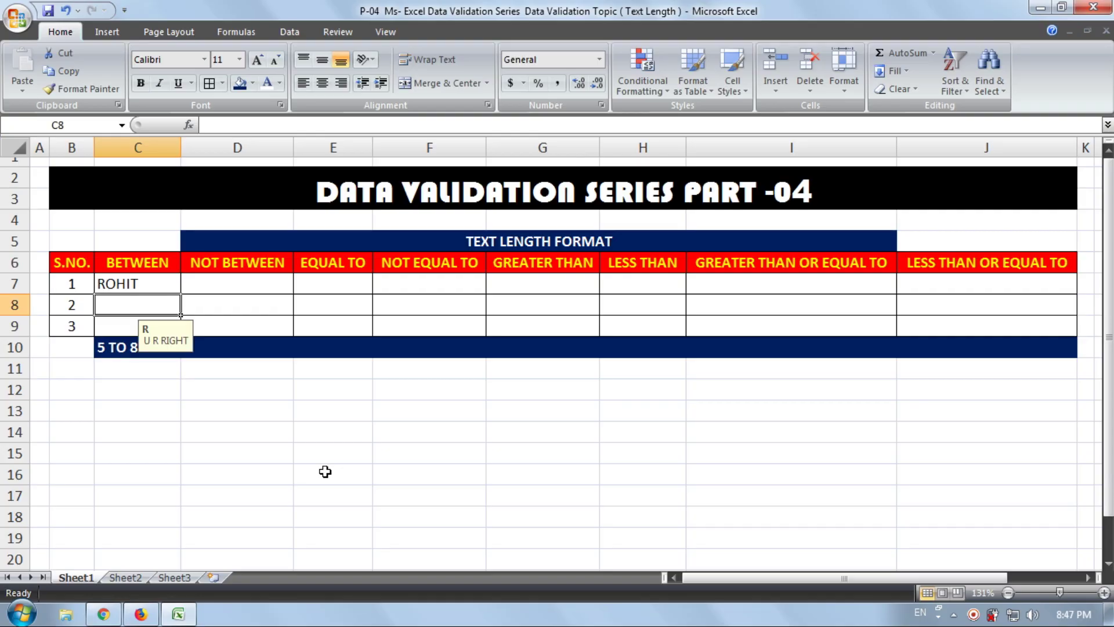
{"action": "type", "text": "S"}
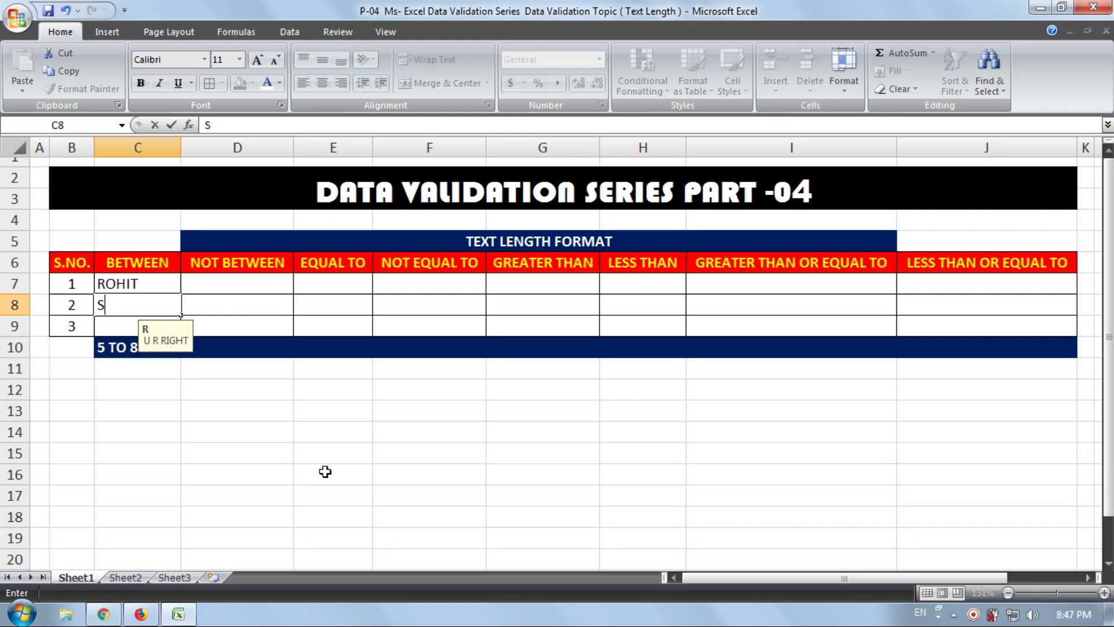
{"action": "type", "text": "URENDRA"}
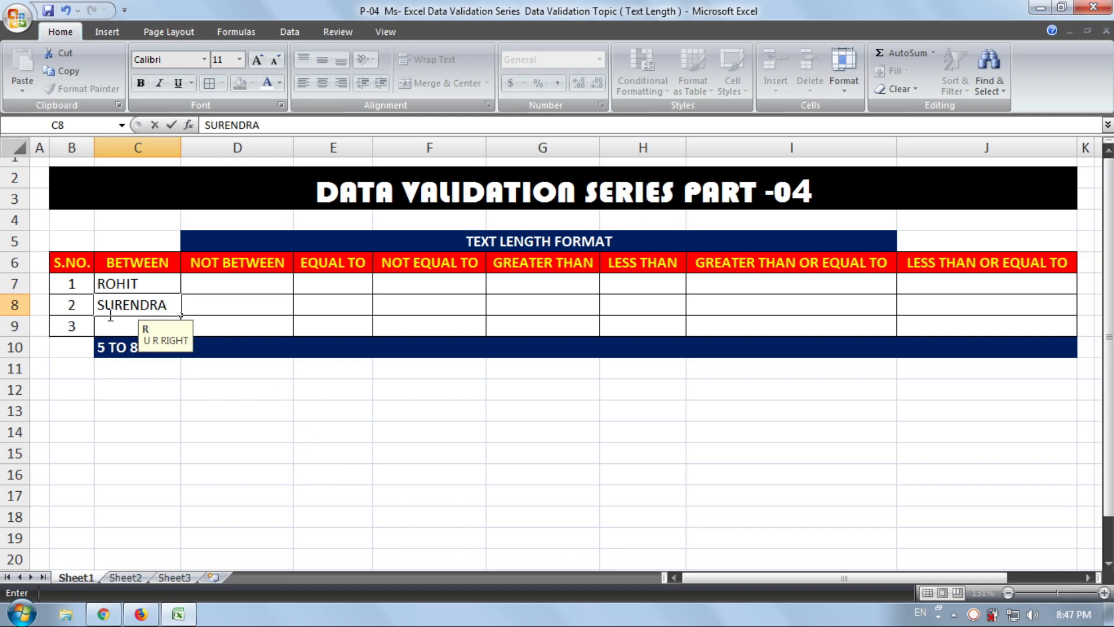
{"action": "key", "text": "Return"}
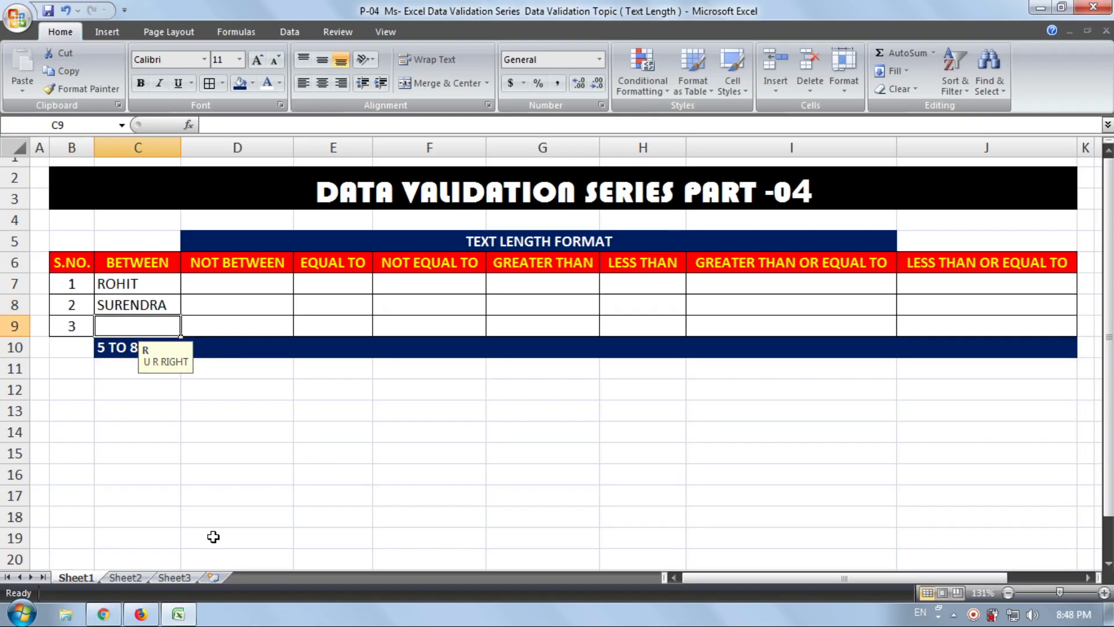
{"action": "type", "text": "S"}
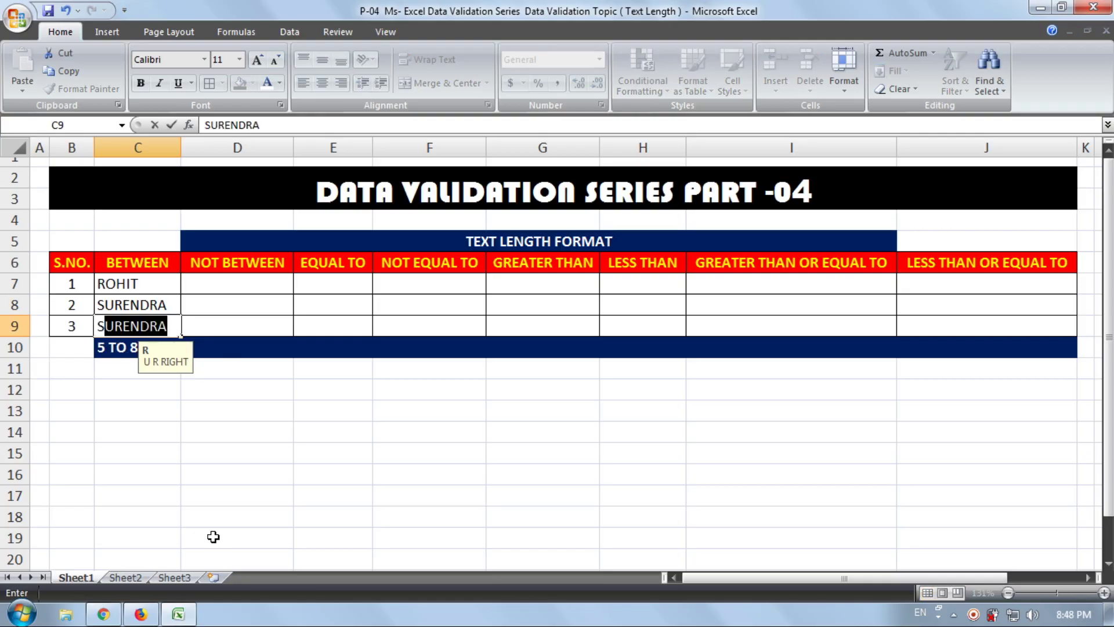
{"action": "type", "text": "URENDRA"}
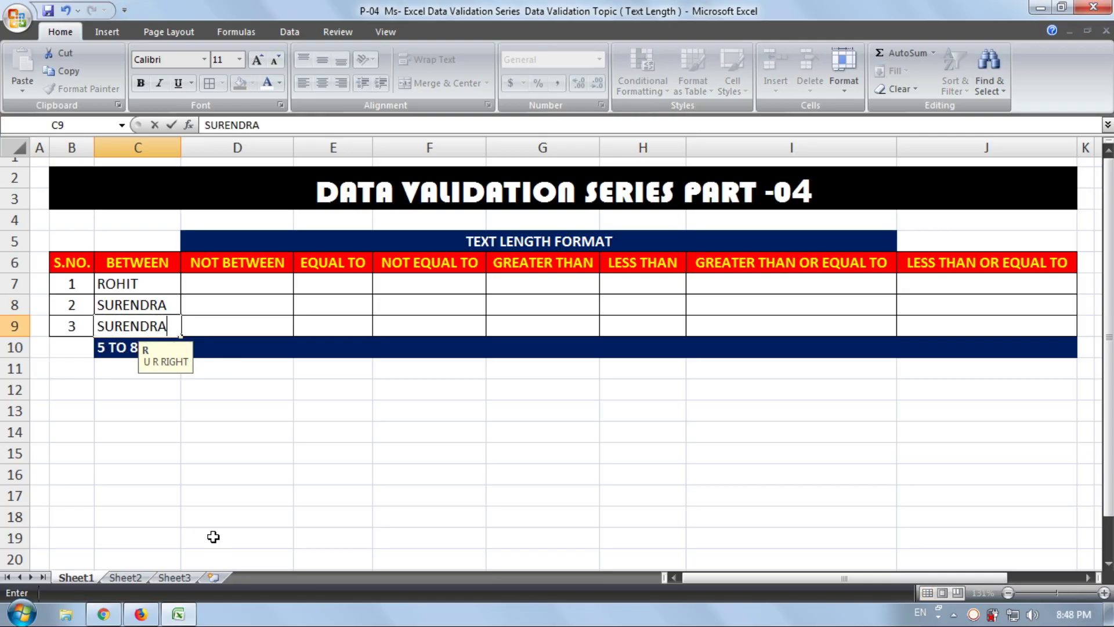
{"action": "type", "text": " P"}
{"action": "type", "text": "AL"}
{"action": "key", "text": "Return"}
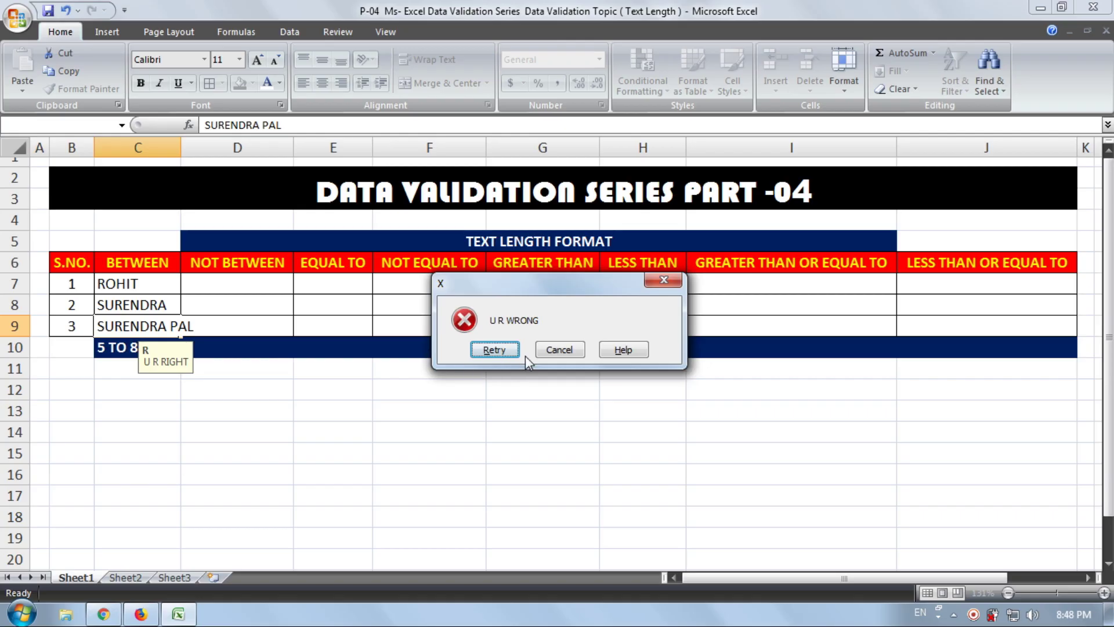
{"action": "left_click", "coordinate": [494, 350]}
{"action": "type", "text": "R"}
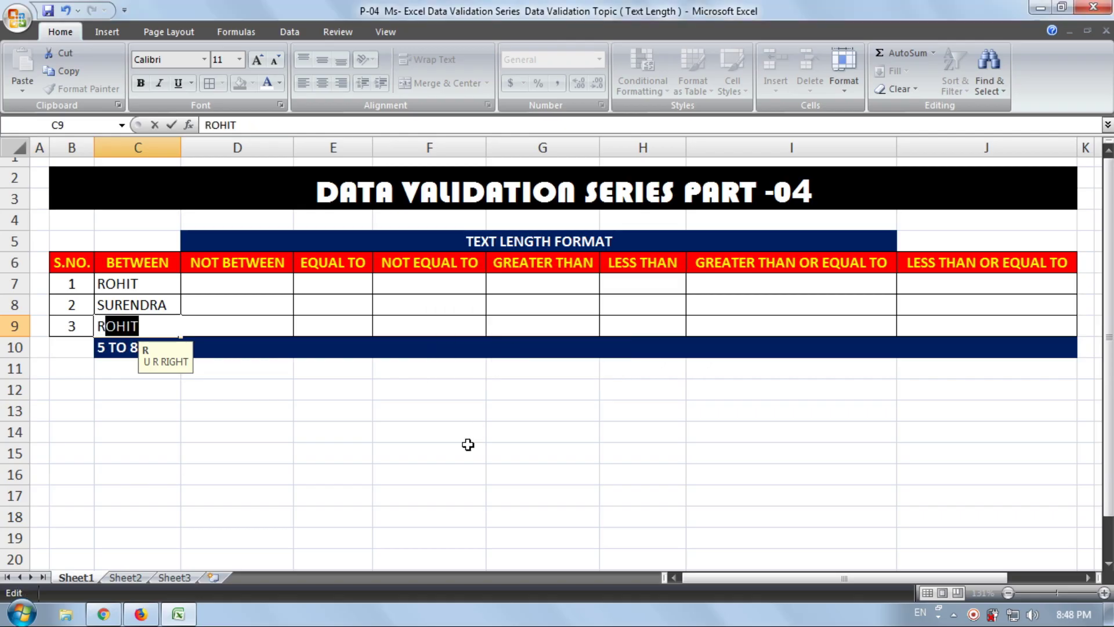
{"action": "type", "text": "AM PAL"}
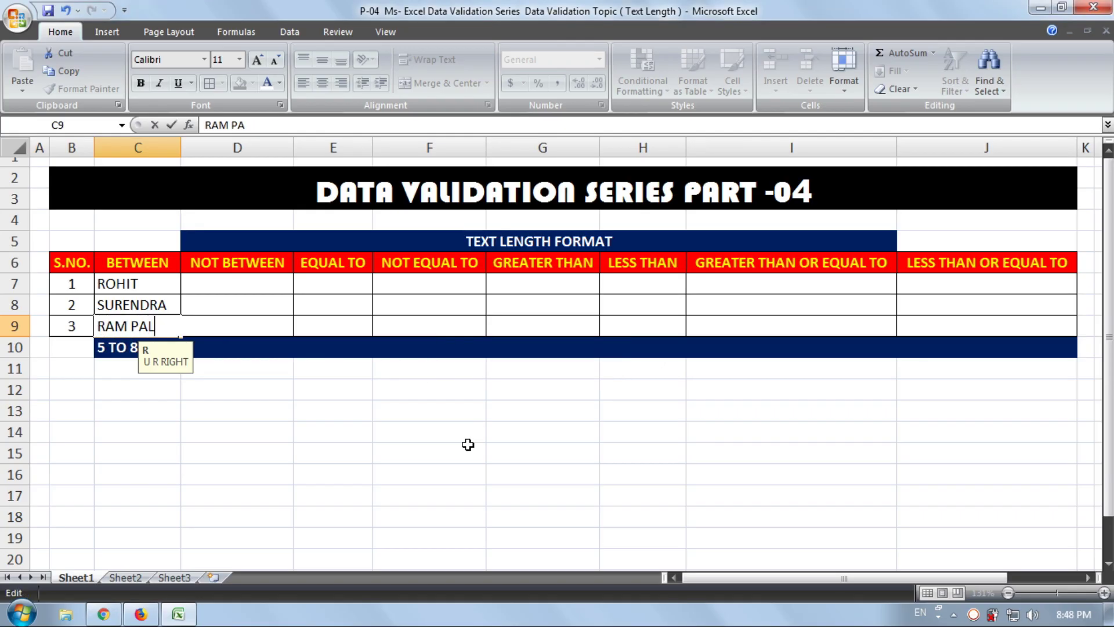
{"action": "key", "text": "Return"}
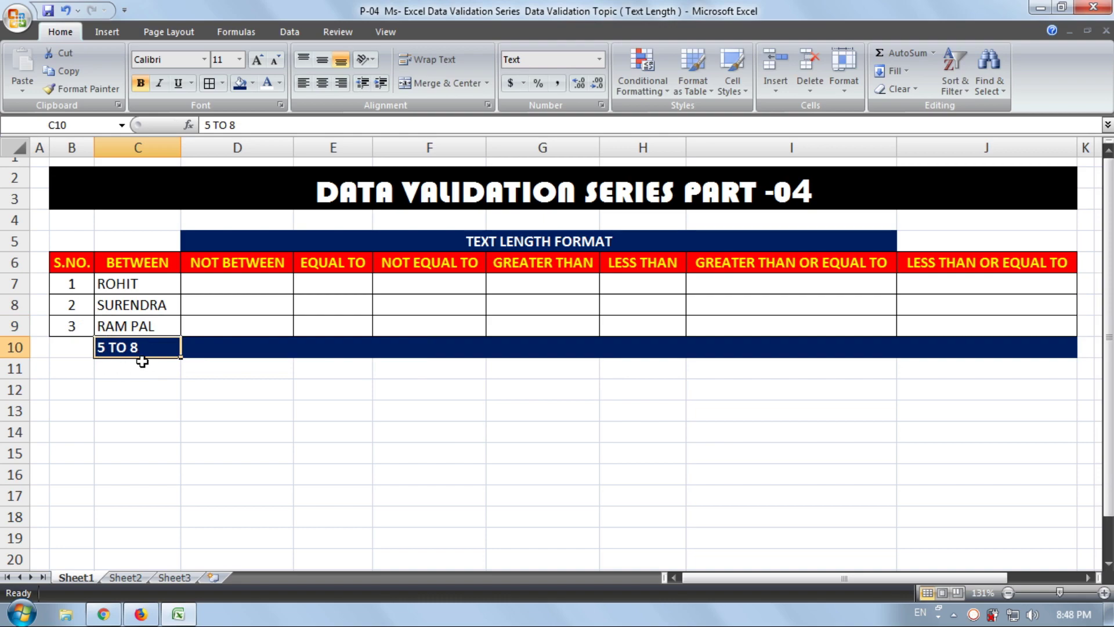
{"action": "left_click", "coordinate": [239, 276]}
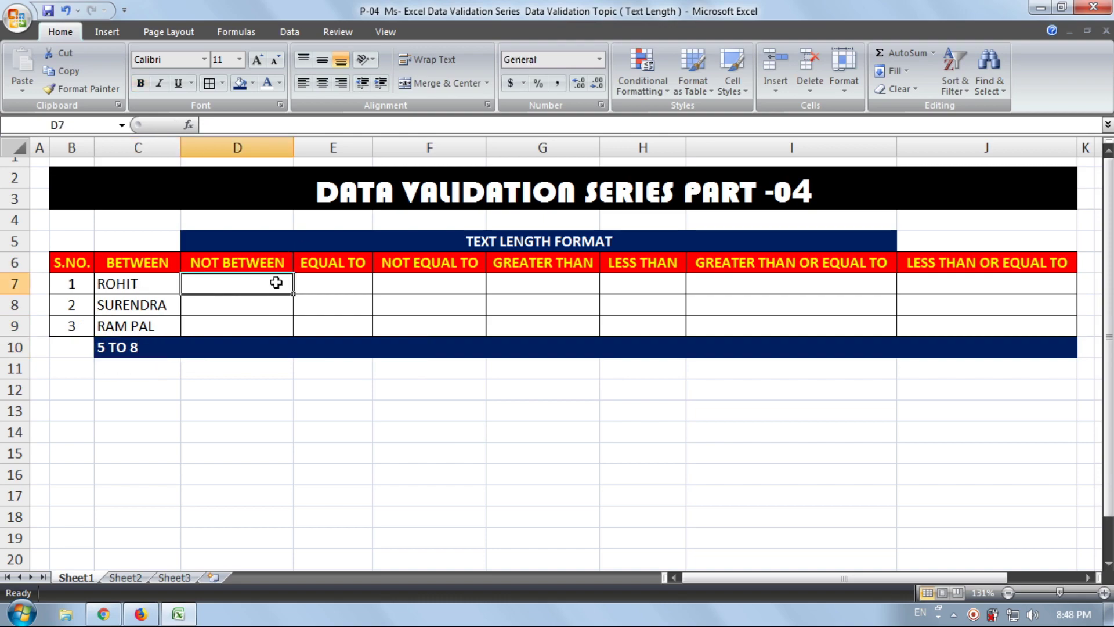
Select D7:D9 and set Data Validation to Text length, not between
{"action": "left_click_drag", "start_coordinate": [272, 283], "coordinate": [290, 322]}
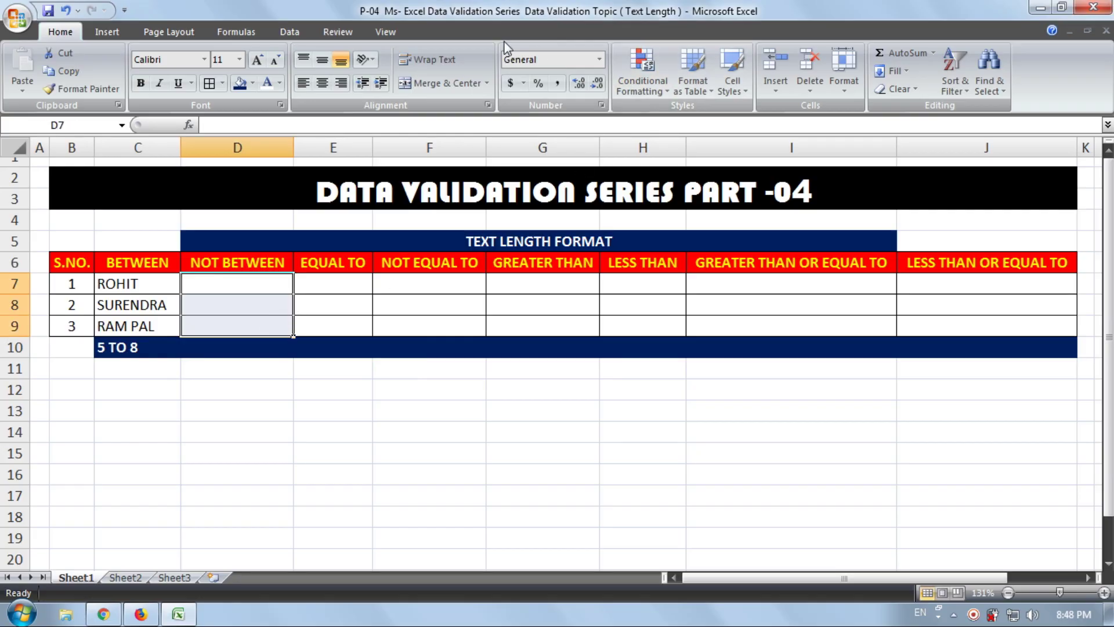
{"action": "left_click", "coordinate": [290, 32]}
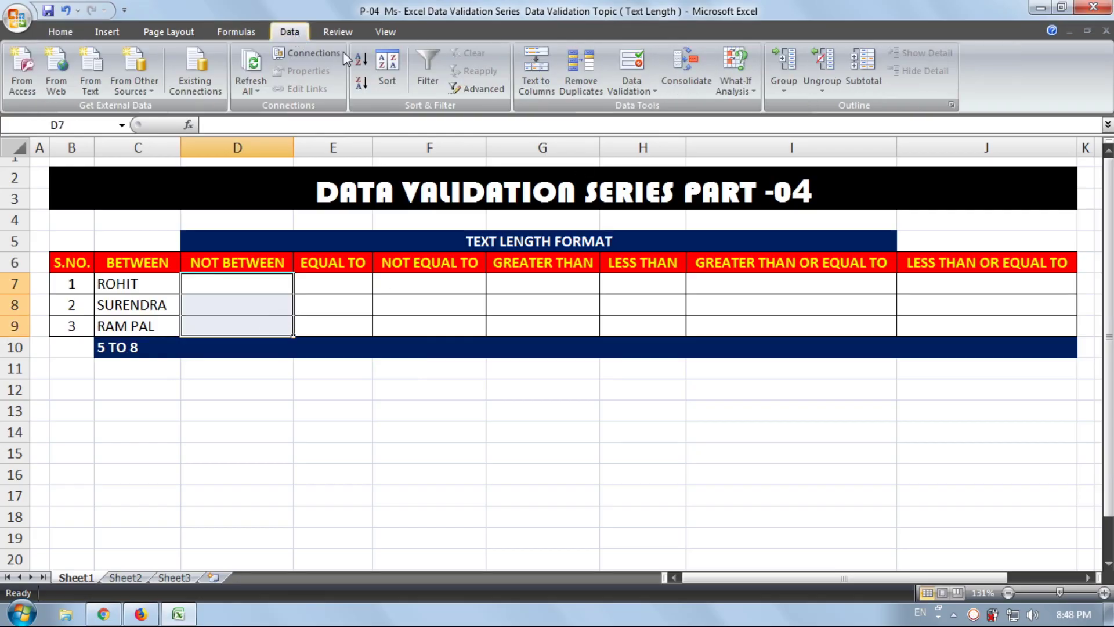
{"action": "left_click", "coordinate": [632, 66]}
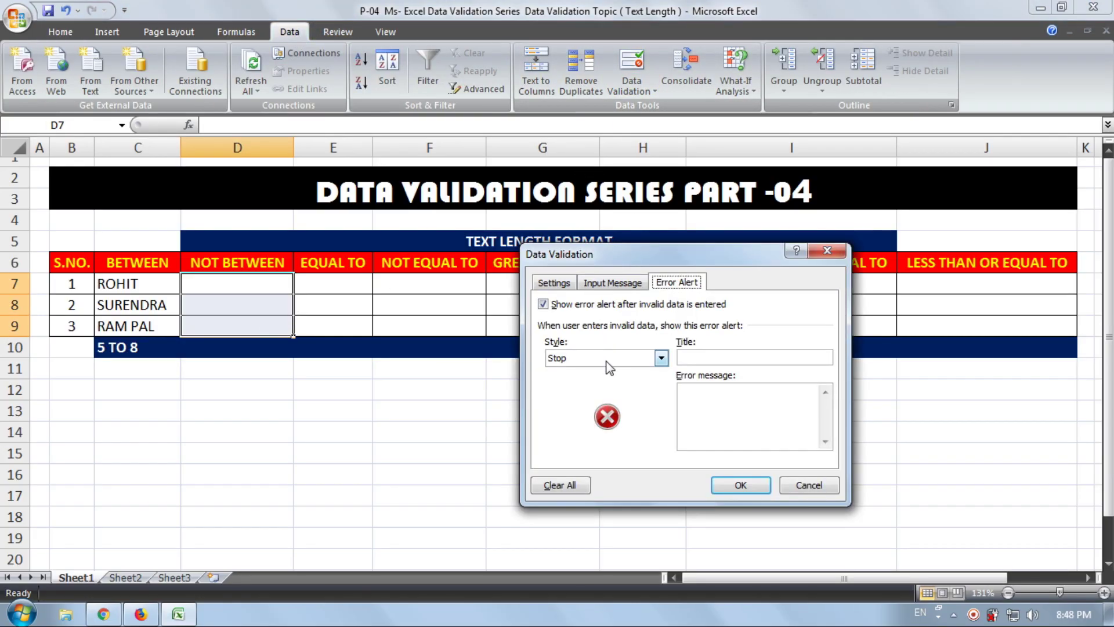
{"action": "left_click", "coordinate": [565, 284]}
{"action": "left_click", "coordinate": [580, 335]}
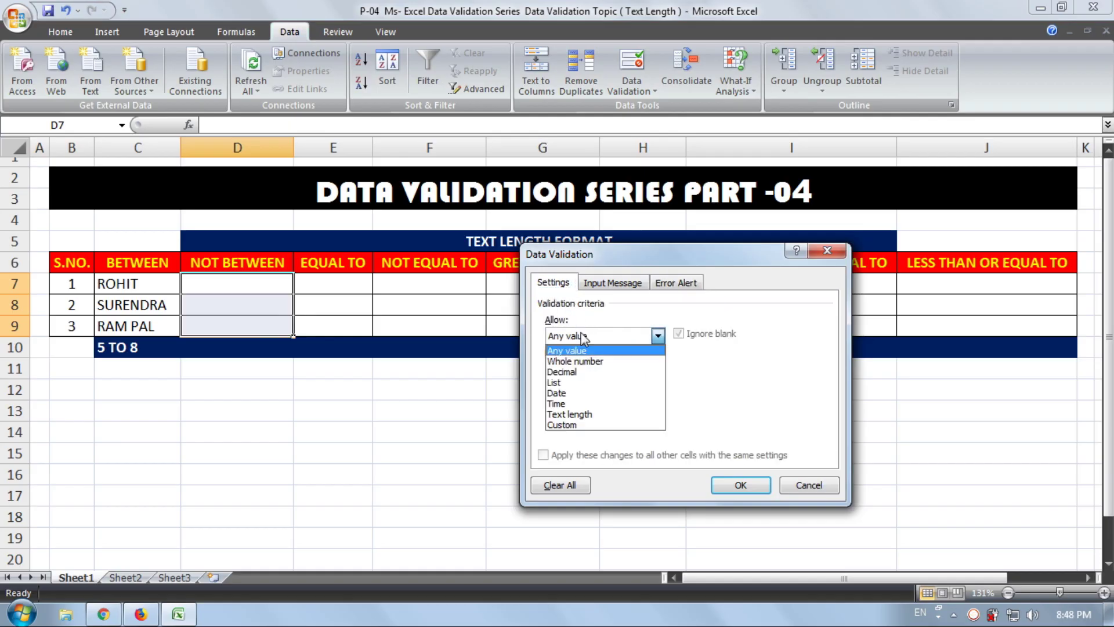
{"action": "left_click", "coordinate": [585, 413]}
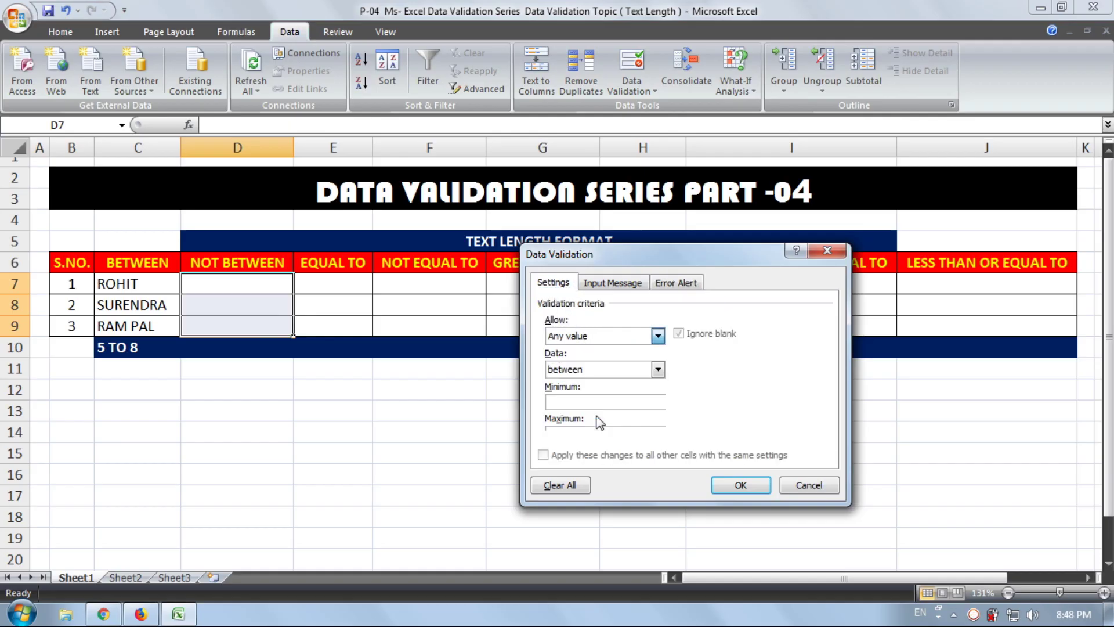
{"action": "left_click", "coordinate": [597, 369]}
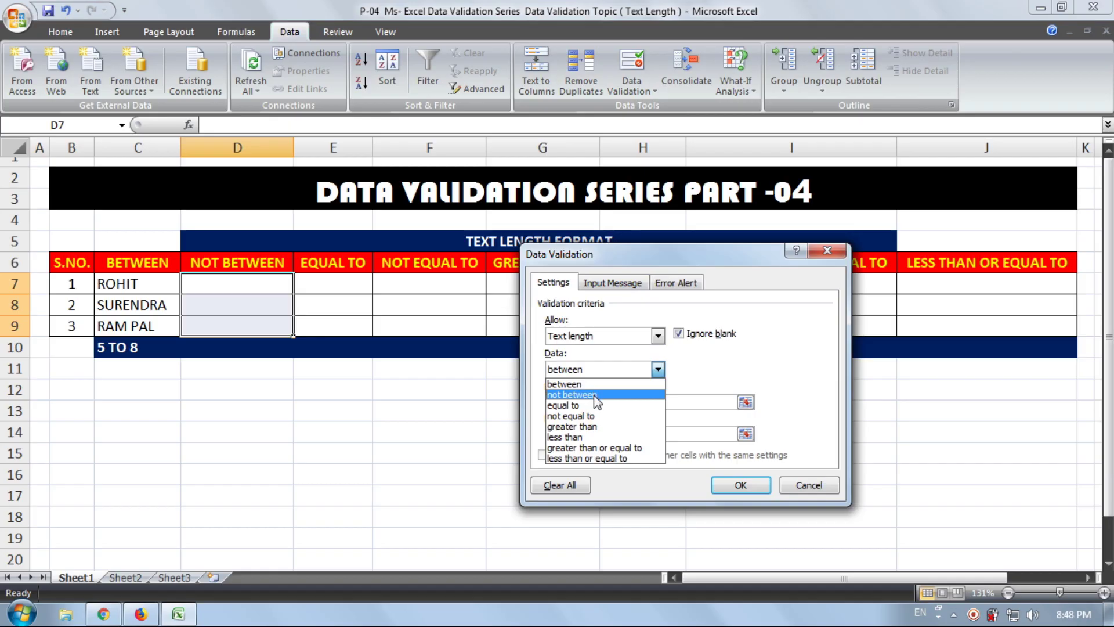
{"action": "left_click", "coordinate": [595, 395]}
Enter minimum 5 and maximum 8 and apply the not-between rule
{"action": "type", "text": "5"}
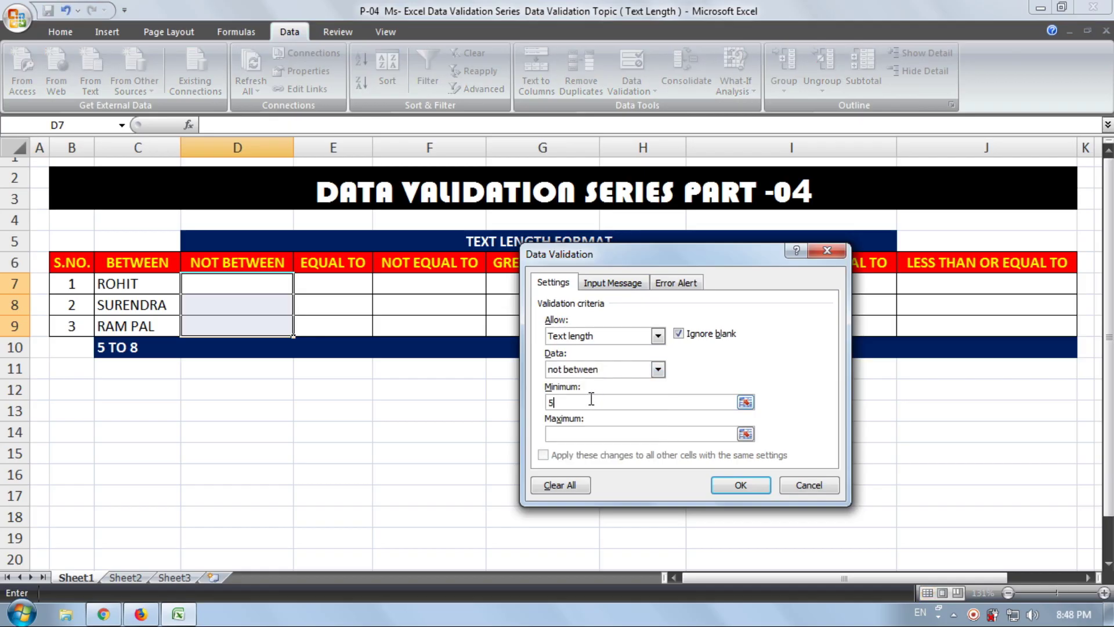
{"action": "type", "text": "8"}
{"action": "left_click", "coordinate": [581, 283]}
{"action": "left_click", "coordinate": [662, 283]}
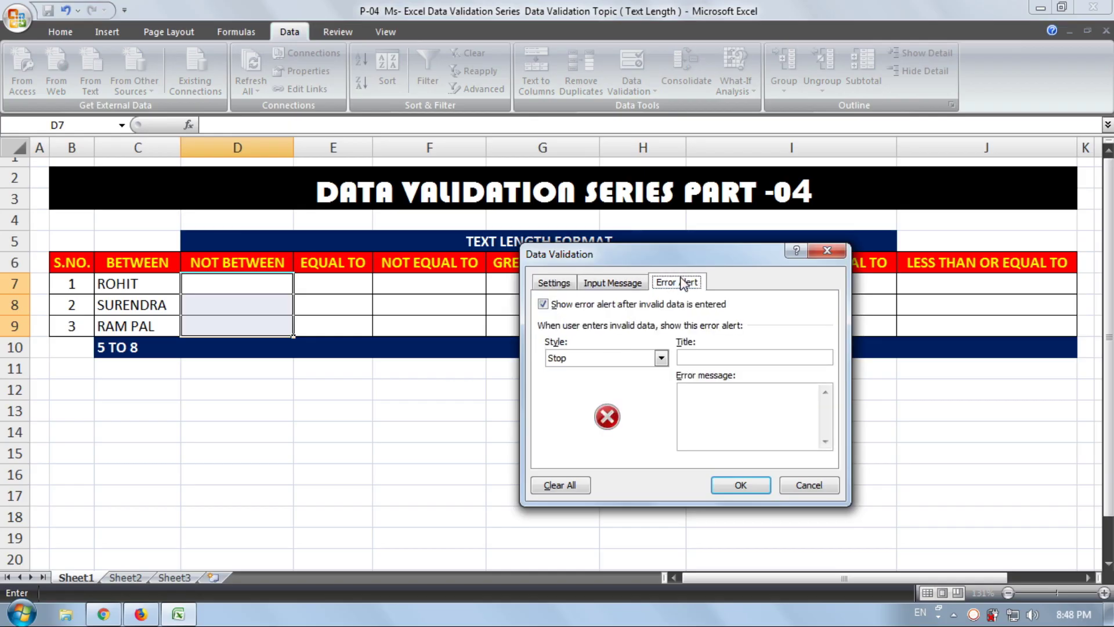
{"action": "left_click", "coordinate": [616, 284]}
{"action": "left_click", "coordinate": [555, 283]}
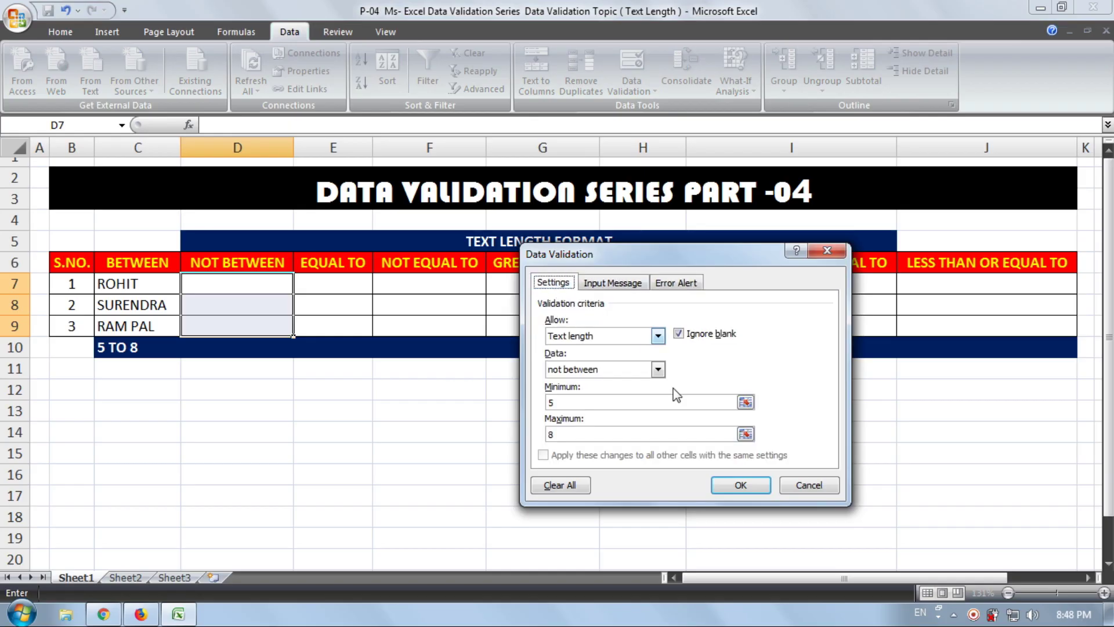
{"action": "left_click", "coordinate": [740, 487]}
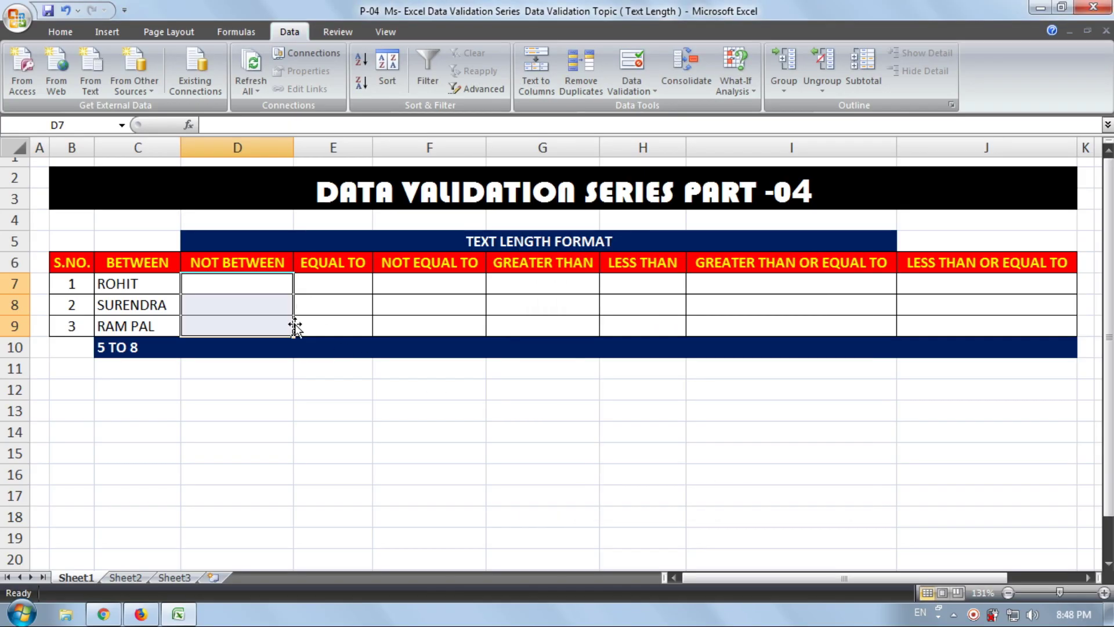
Copy the '5 TO 8' label into D10, then test ROHIT and SURENDRA in D7
{"action": "left_click", "coordinate": [251, 346]}
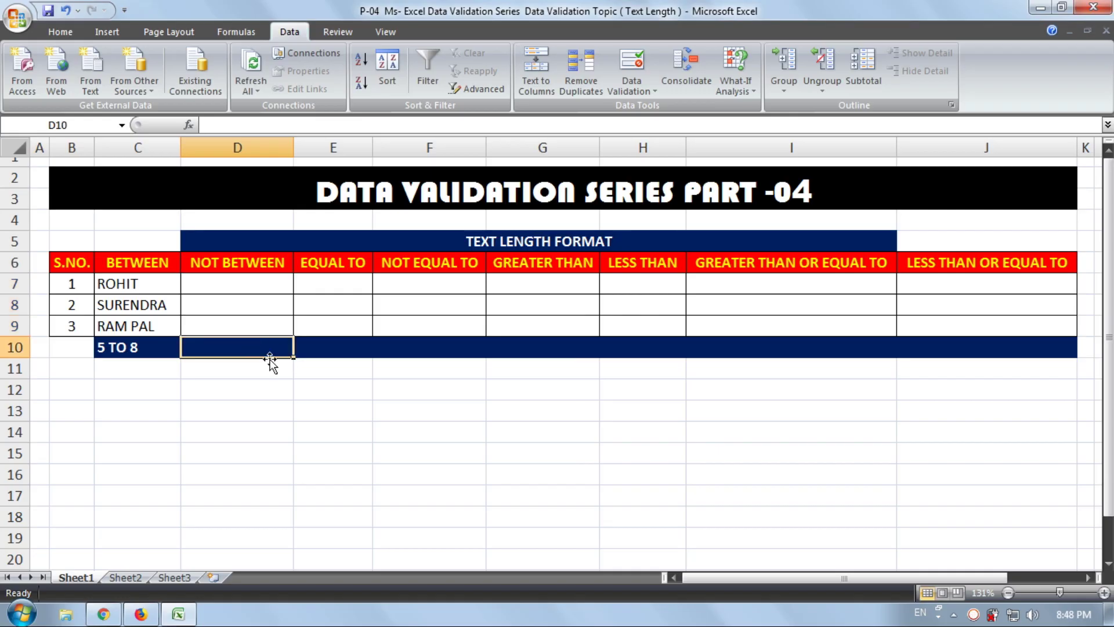
{"action": "key", "text": "ctrl+r"}
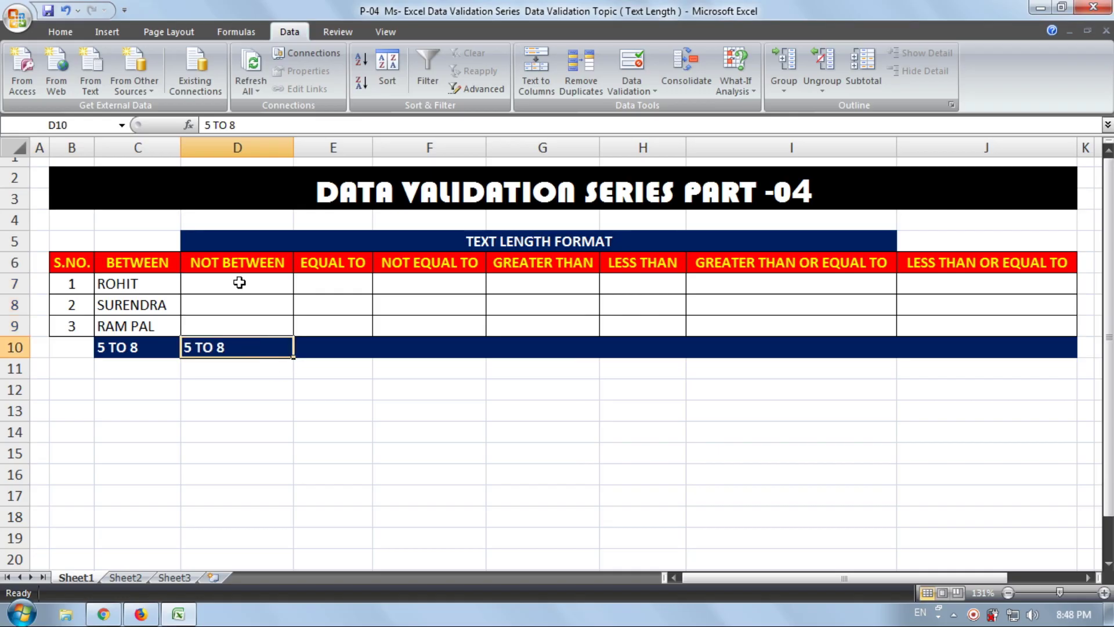
{"action": "left_click", "coordinate": [240, 282]}
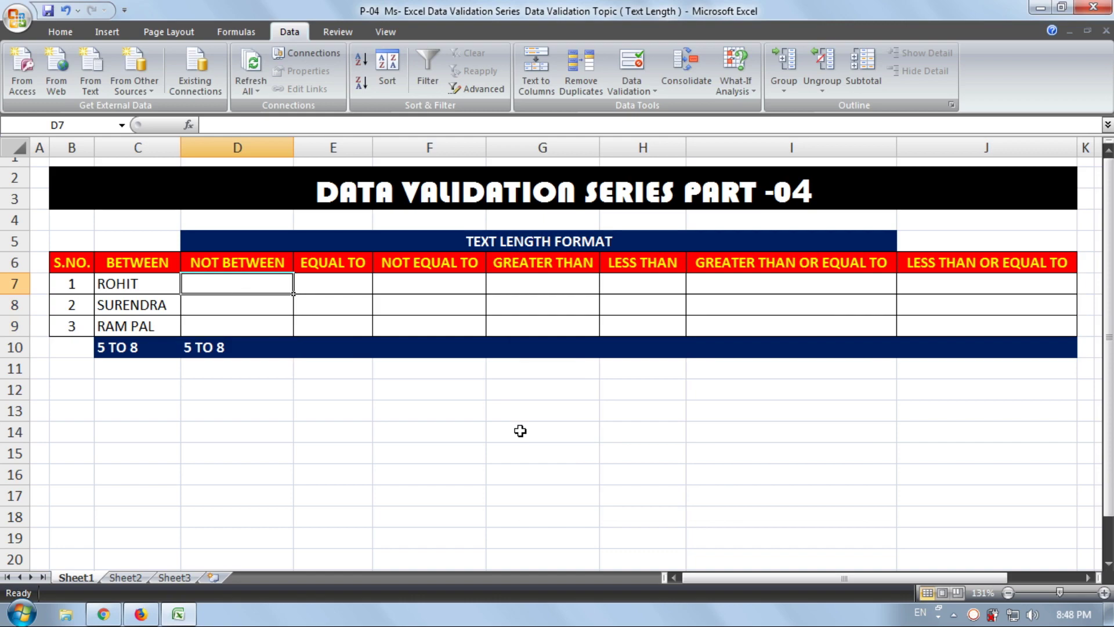
{"action": "type", "text": "ROHIT"}
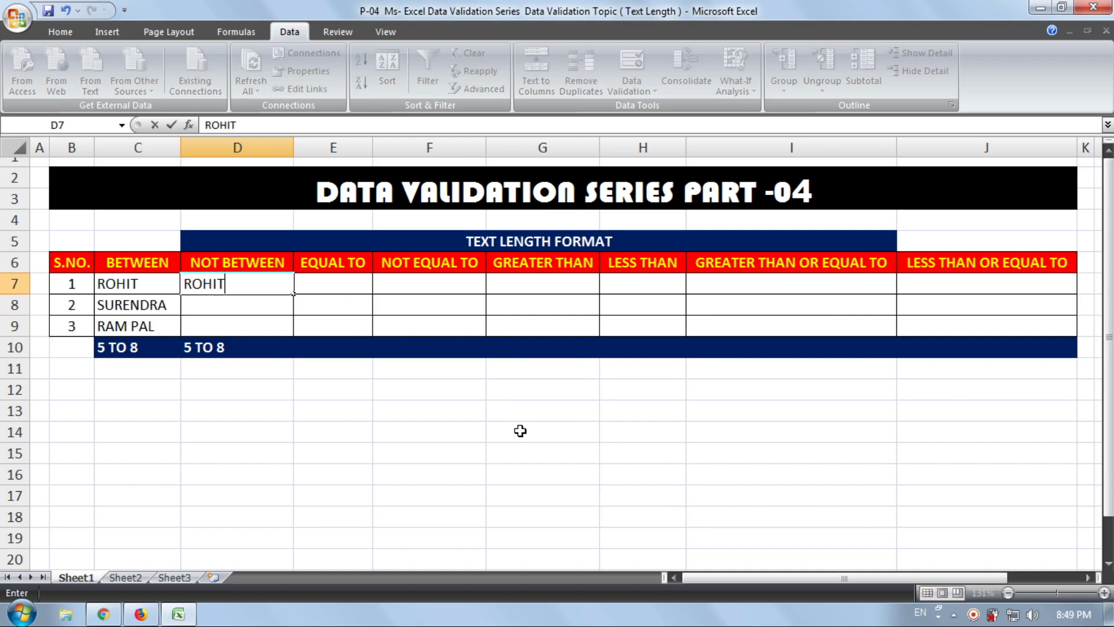
{"action": "key", "text": "Return"}
{"action": "key", "text": "Return"}
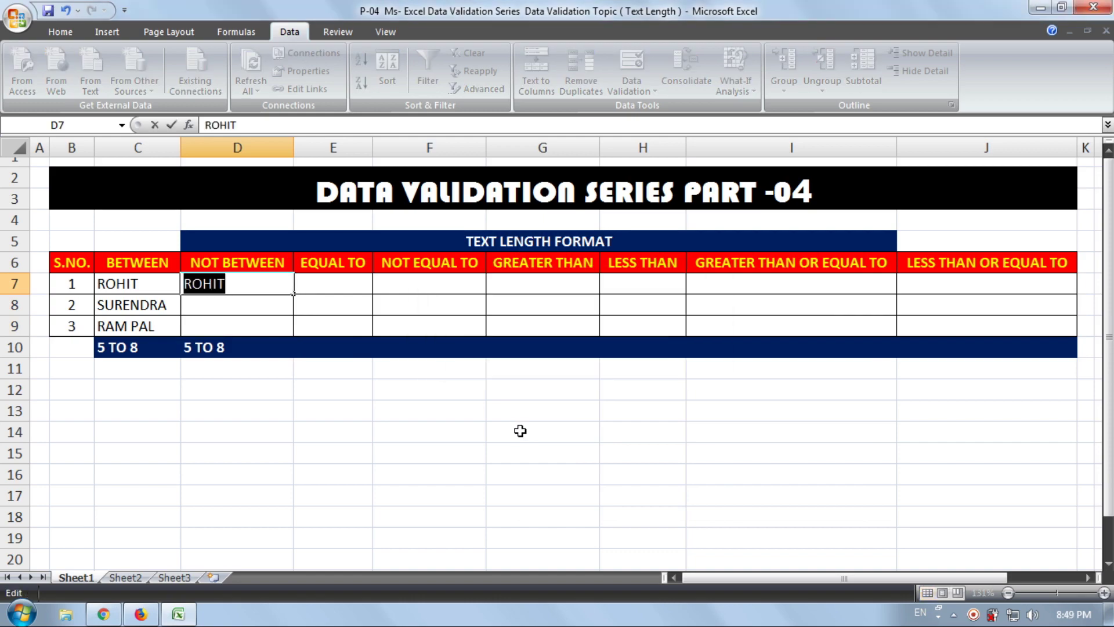
{"action": "type", "text": "SU"}
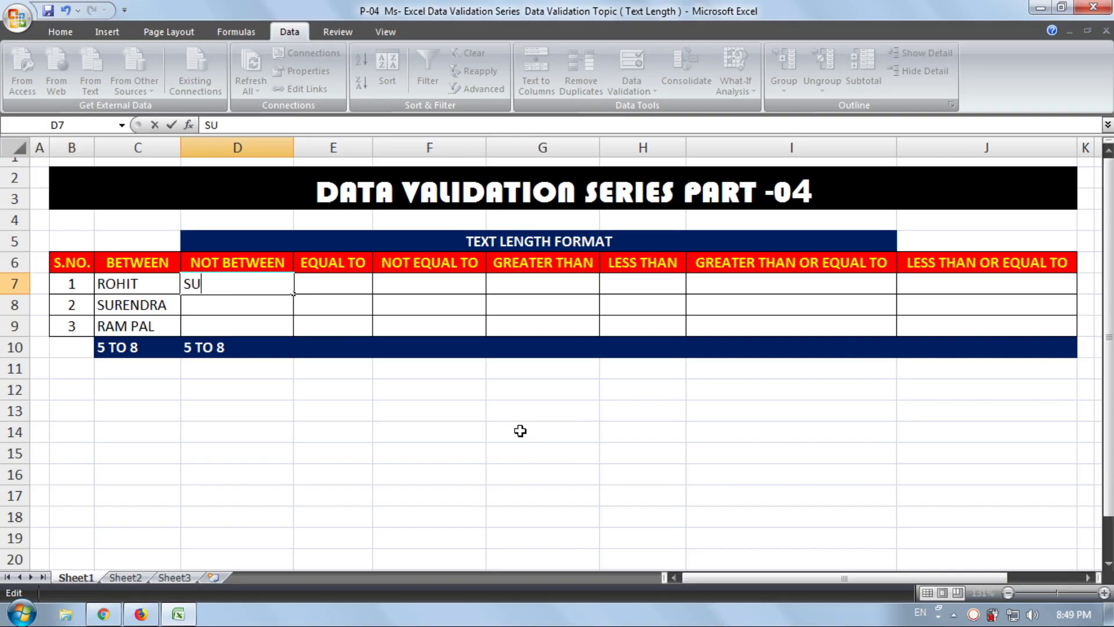
{"action": "type", "text": "RENDRA"}
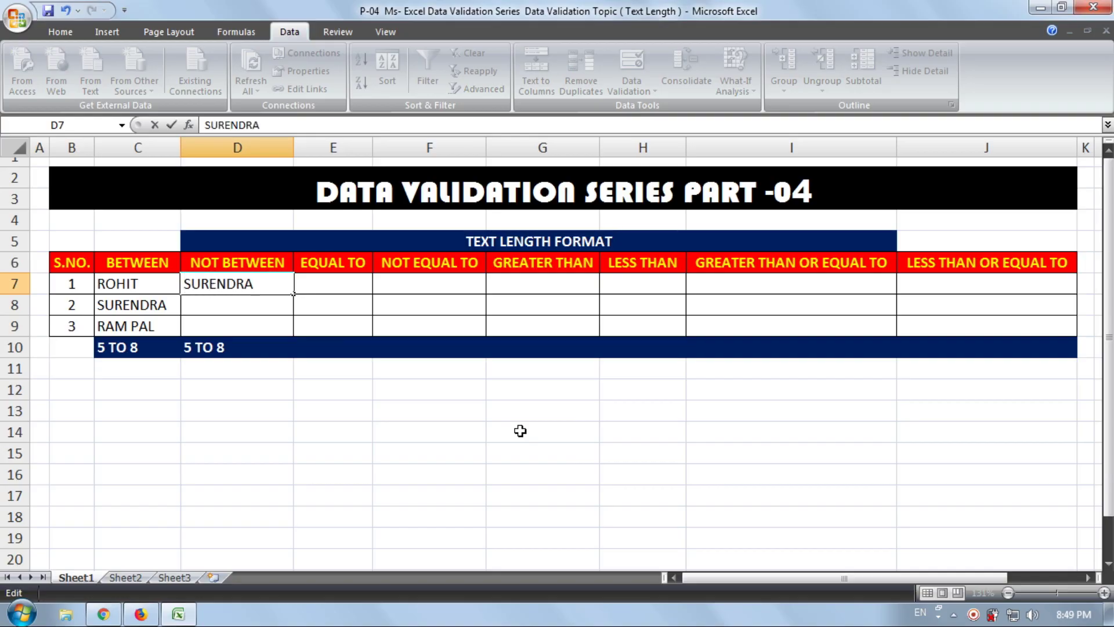
{"action": "key", "text": "Return"}
{"action": "key", "text": "Return"}
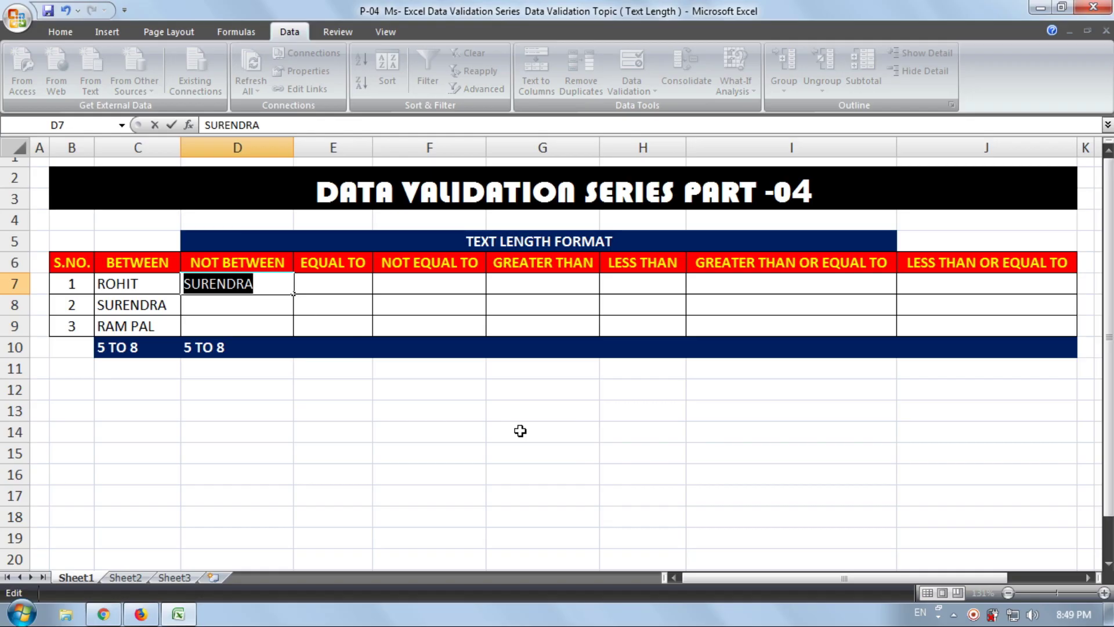
Enter SAM, SHYAM SINGH and RAVI in D7:D9
{"action": "type", "text": "SAM"}
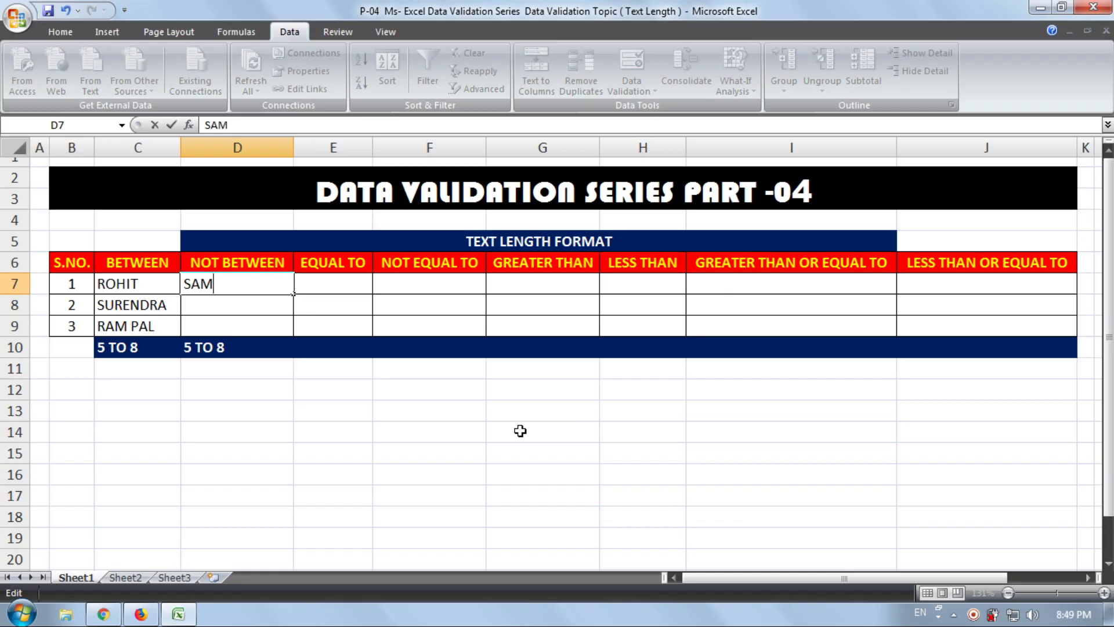
{"action": "key", "text": "Return"}
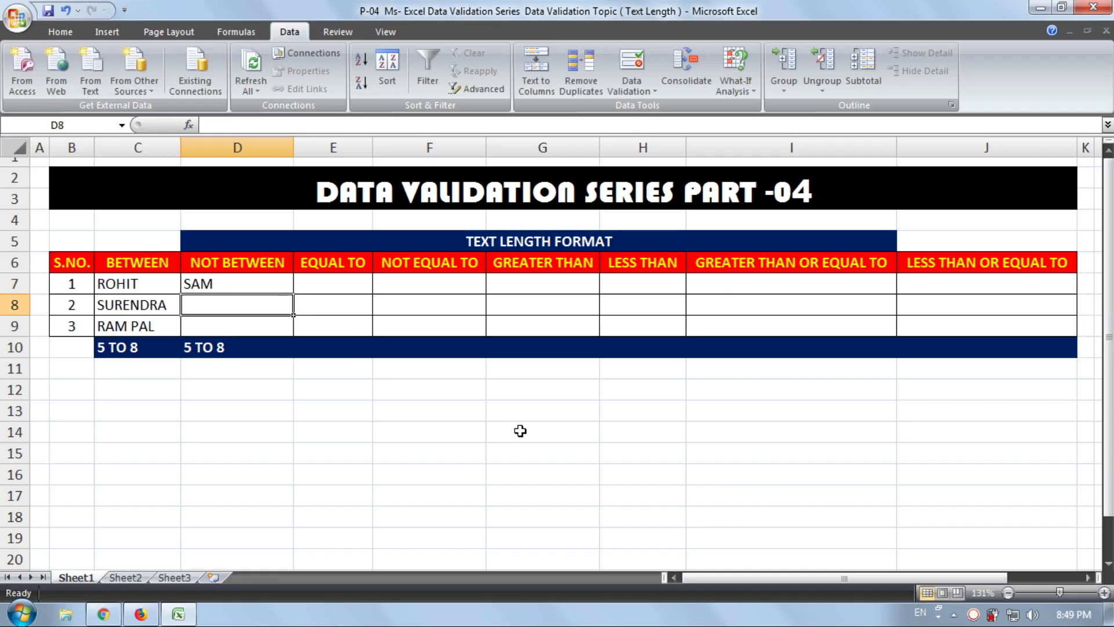
{"action": "type", "text": "SHYAM S"}
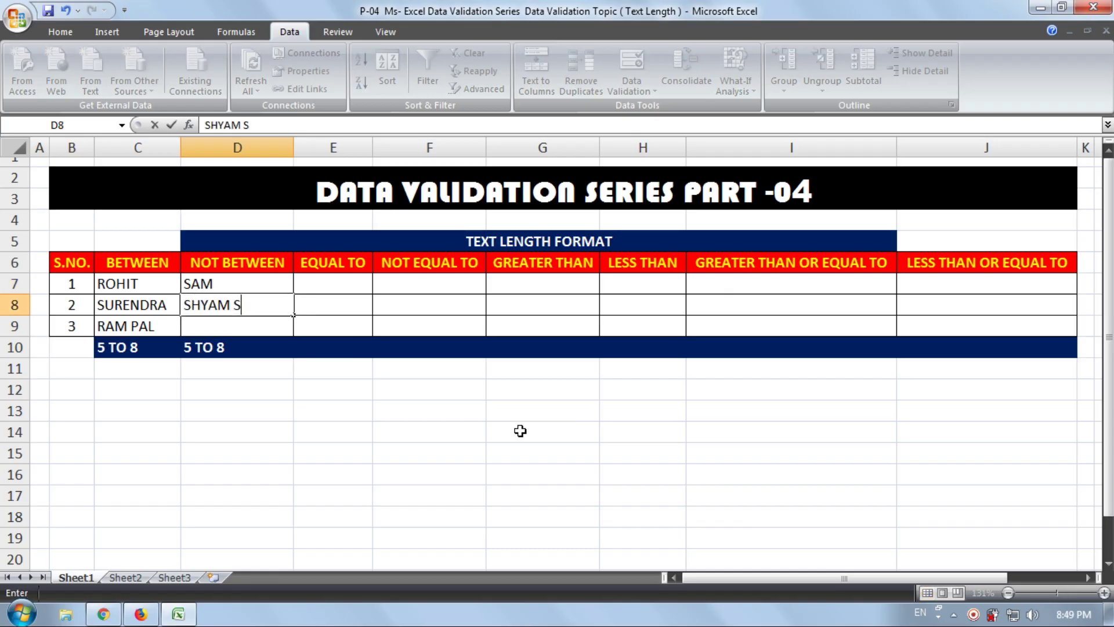
{"action": "type", "text": "INGH"}
{"action": "key", "text": "Return"}
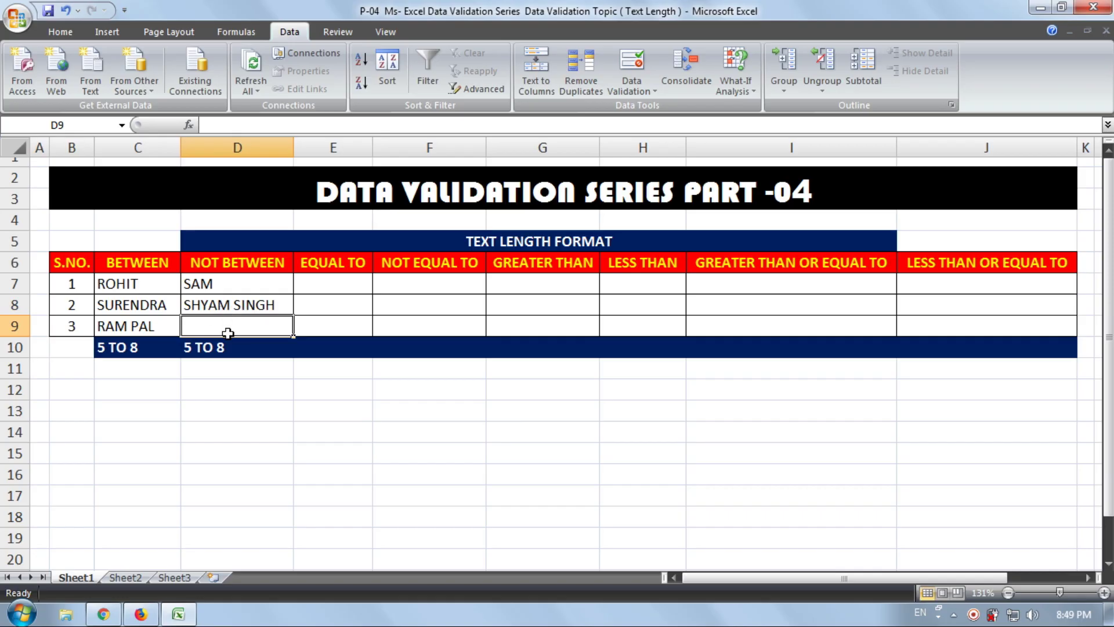
{"action": "type", "text": "RA"}
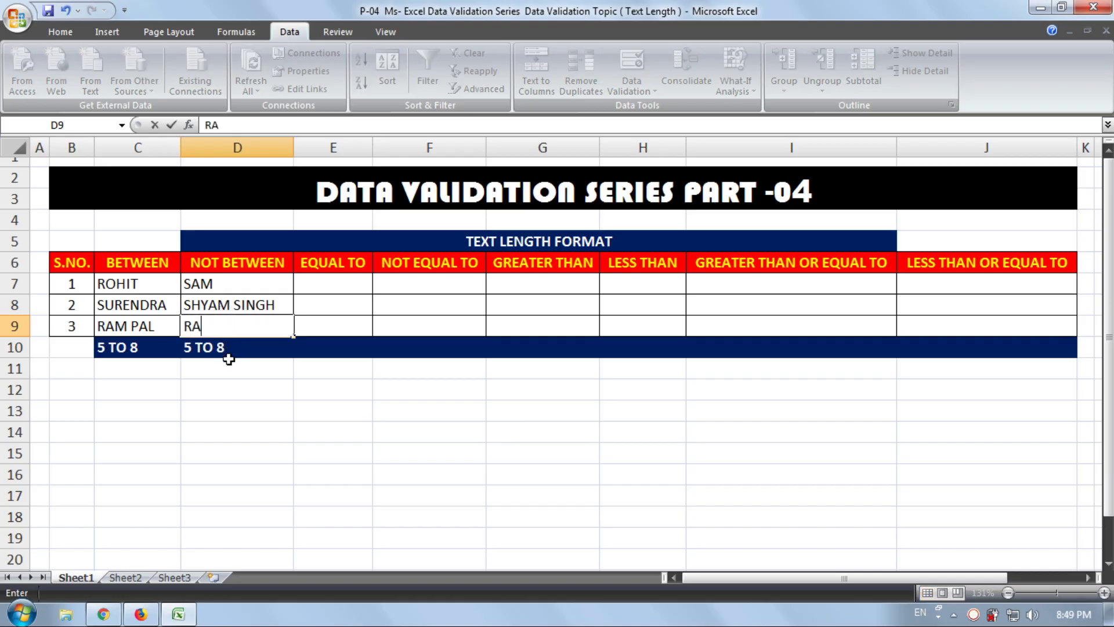
{"action": "type", "text": "VI"}
{"action": "key", "text": "Return"}
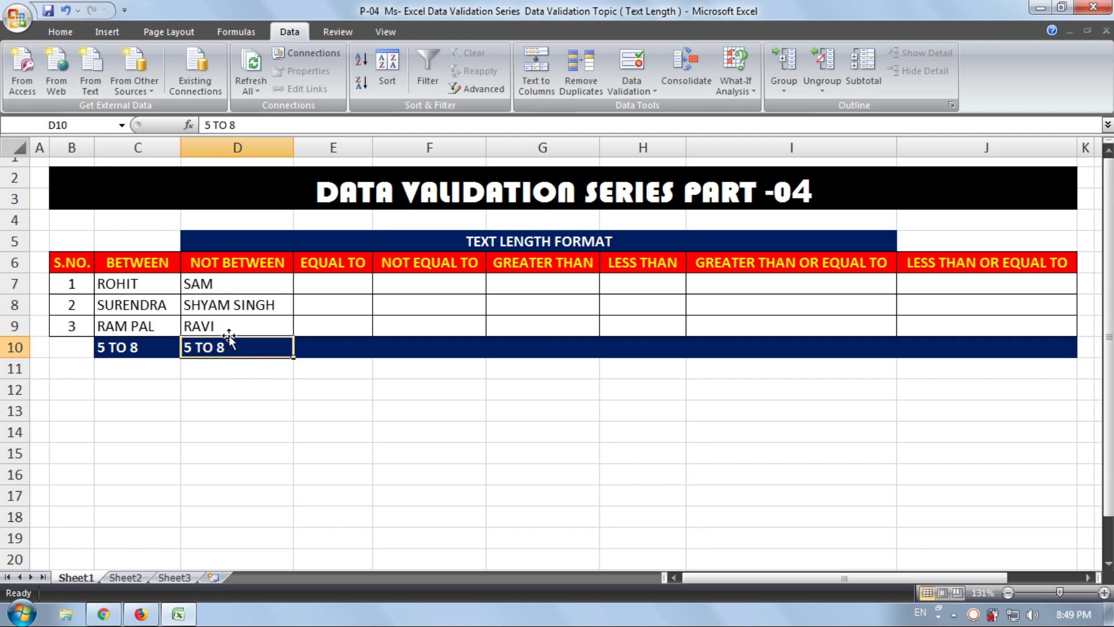
Apply a Text length equal to 5 rule to E7:E9 and go to E7
{"action": "left_click_drag", "start_coordinate": [313, 288], "coordinate": [323, 321]}
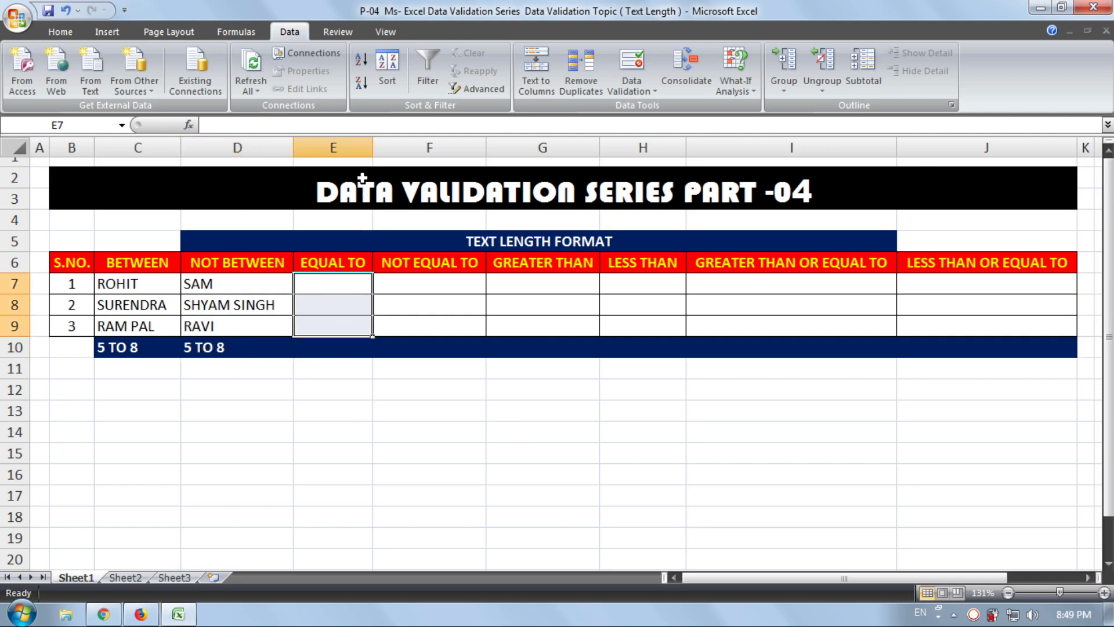
{"action": "left_click", "coordinate": [631, 62]}
{"action": "left_click", "coordinate": [657, 336]}
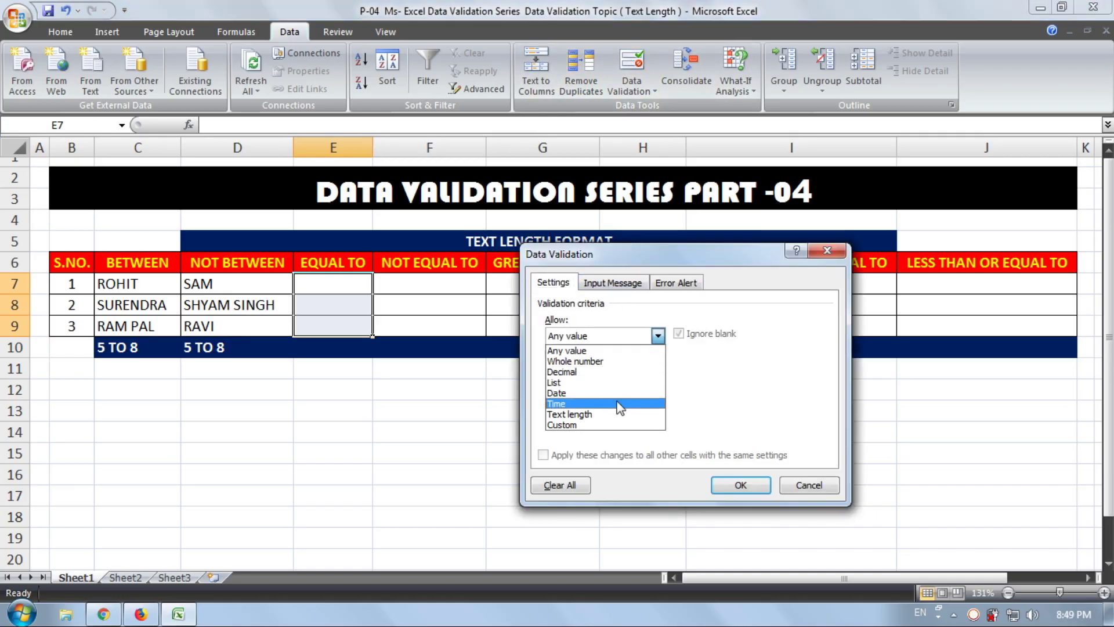
{"action": "left_click", "coordinate": [618, 414]}
{"action": "left_click", "coordinate": [619, 371]}
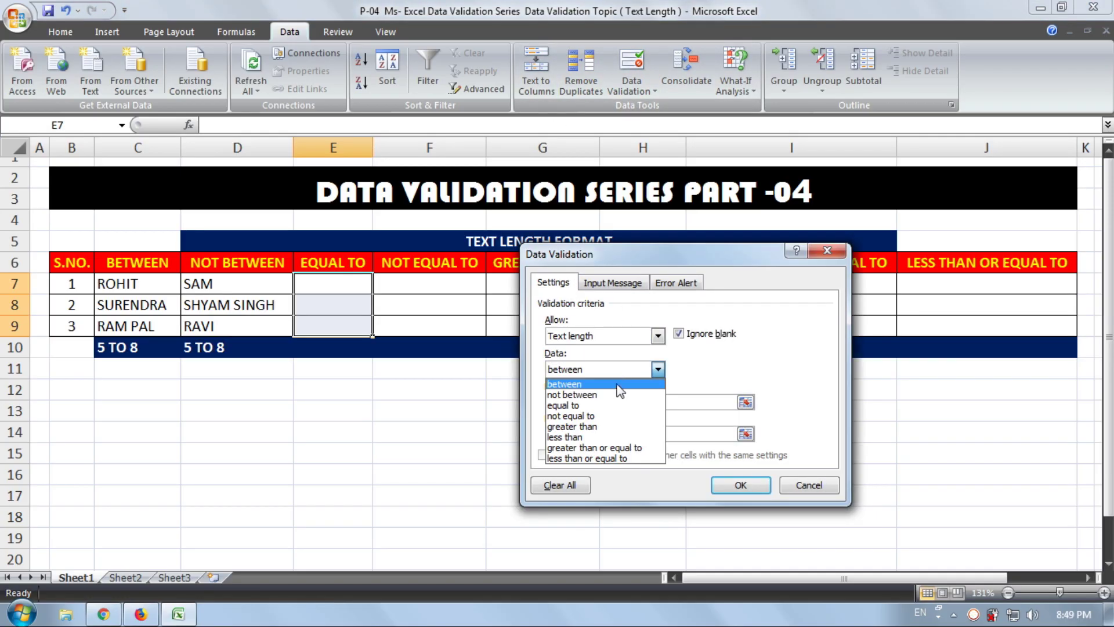
{"action": "left_click", "coordinate": [618, 405]}
{"action": "left_click", "coordinate": [618, 402]}
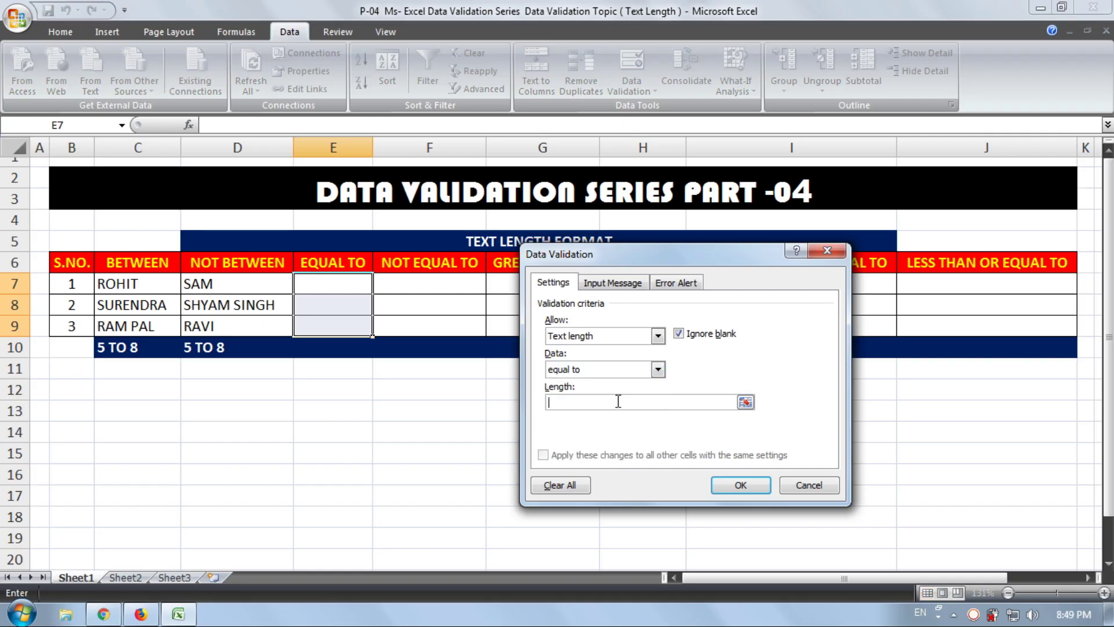
{"action": "type", "text": "5"}
{"action": "left_click", "coordinate": [741, 487]}
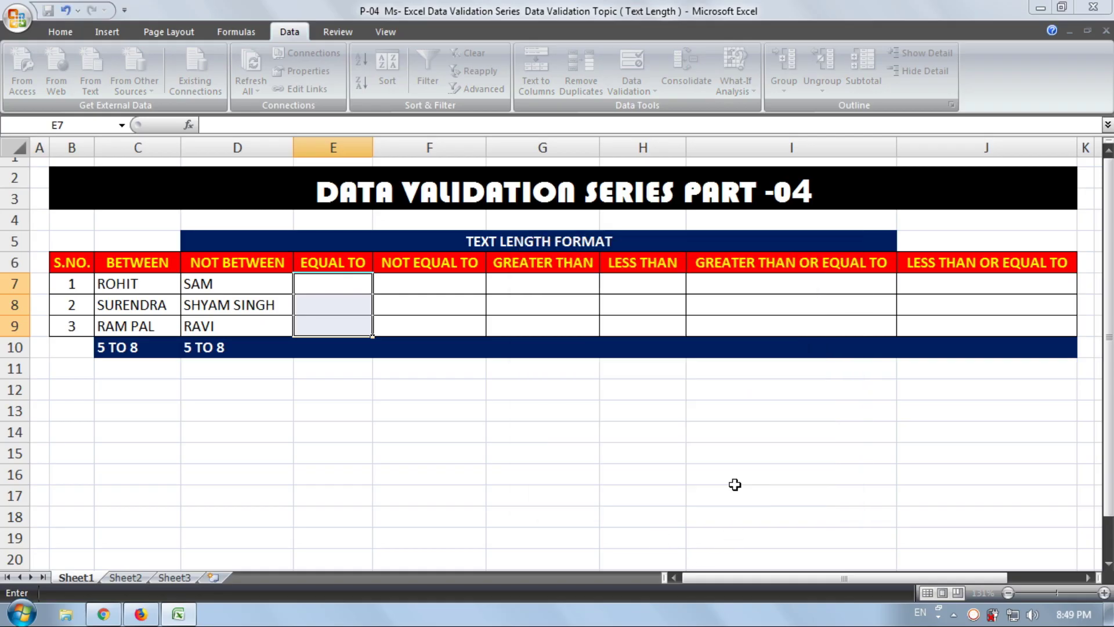
{"action": "left_click", "coordinate": [317, 282]}
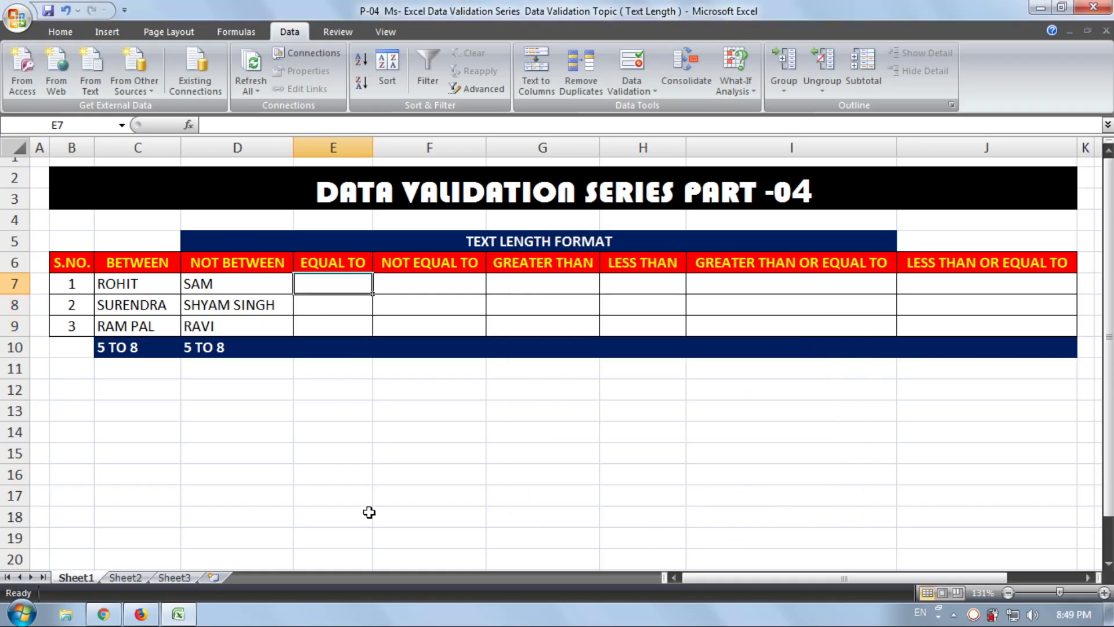
Test SAM and SURENDRA in E7, see both rejected, and clear the entry
{"action": "type", "text": "SAM"}
{"action": "key", "text": "Return"}
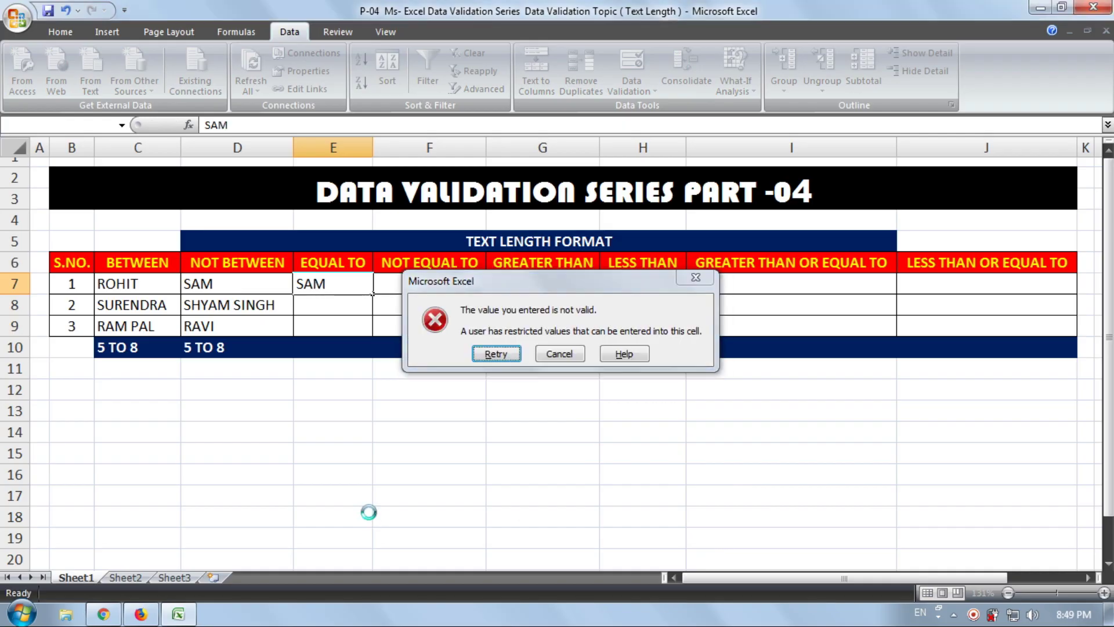
{"action": "key", "text": "Return"}
{"action": "type", "text": "SURE"}
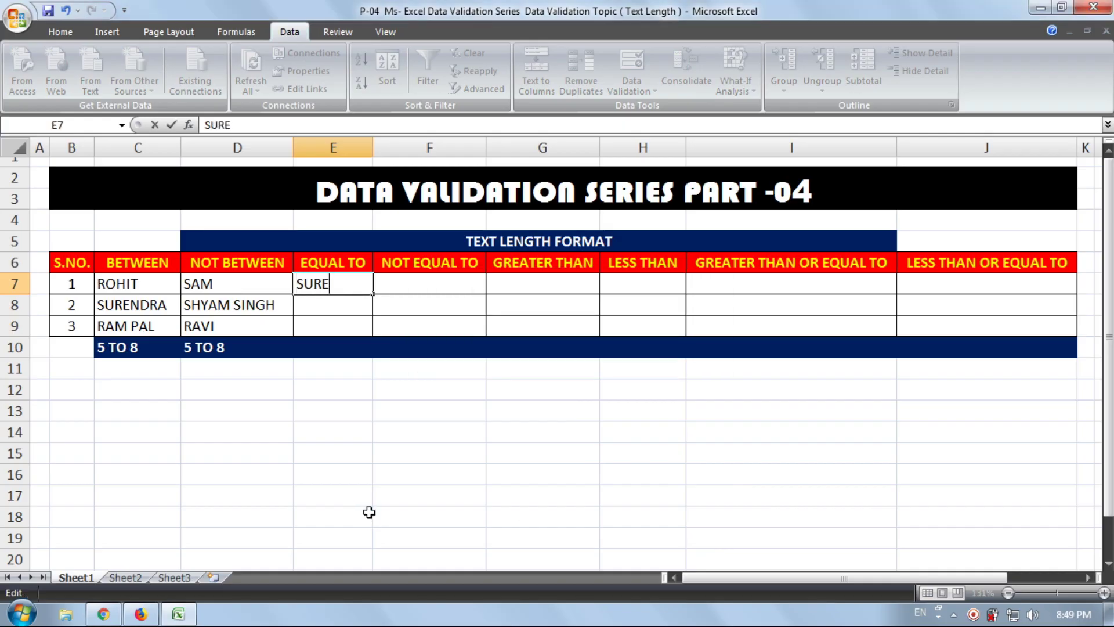
{"action": "type", "text": "NDRA"}
{"action": "key", "text": "Return"}
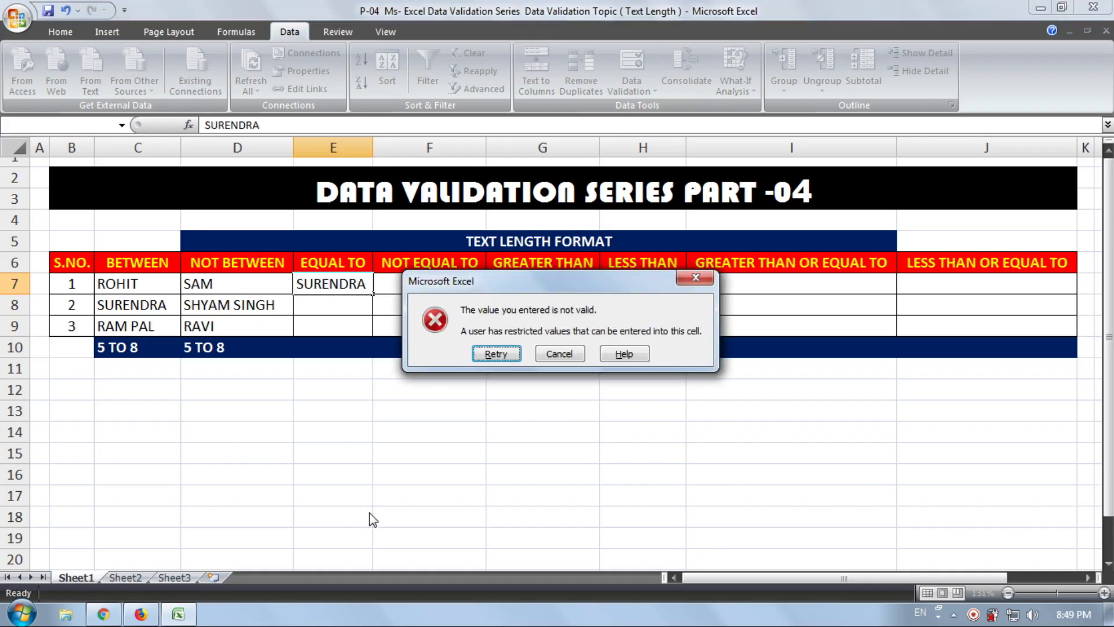
{"action": "key", "text": "Return"}
{"action": "key", "text": "BackSpace"}
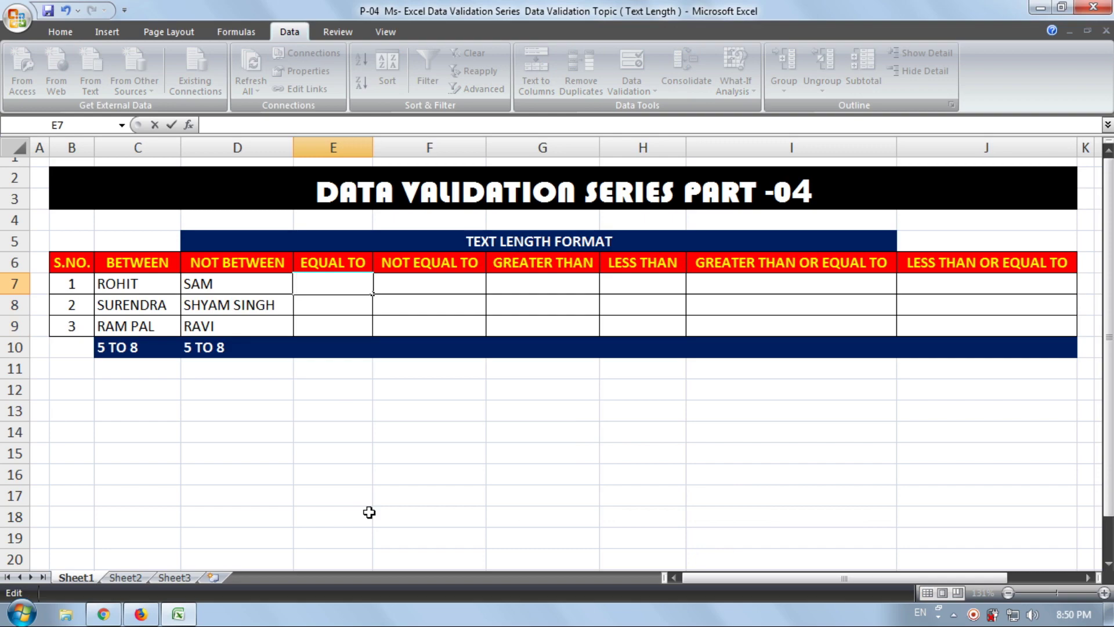
Enter RAHUL, SONAM and AYAAN in E7:E9 and the limit 5 in E10
{"action": "type", "text": "RAHUL"}
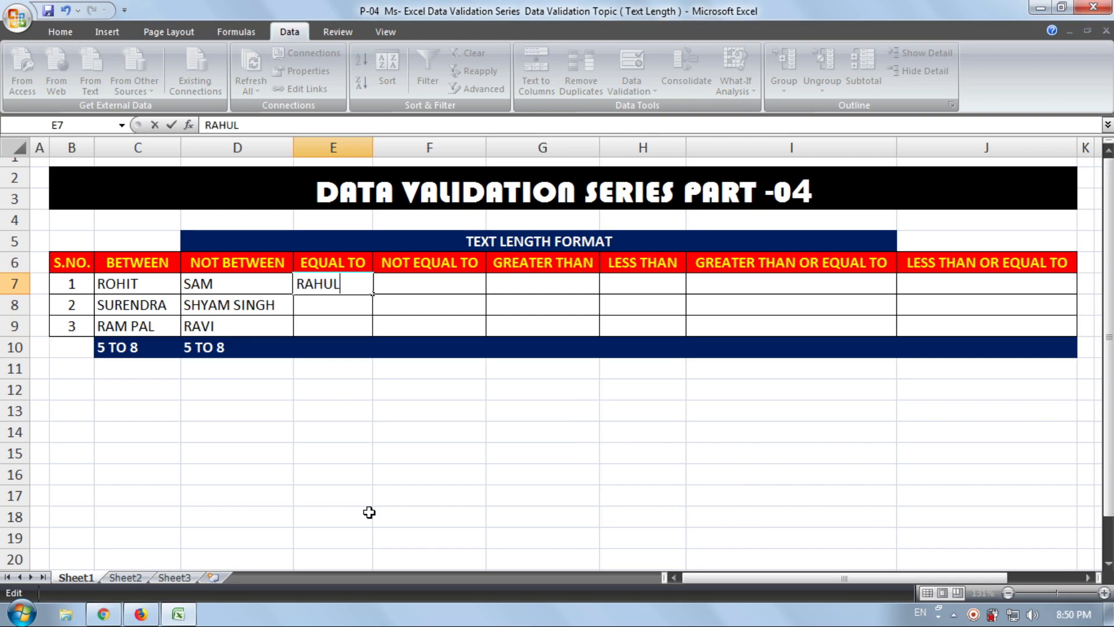
{"action": "key", "text": "Return"}
{"action": "type", "text": "SO"}
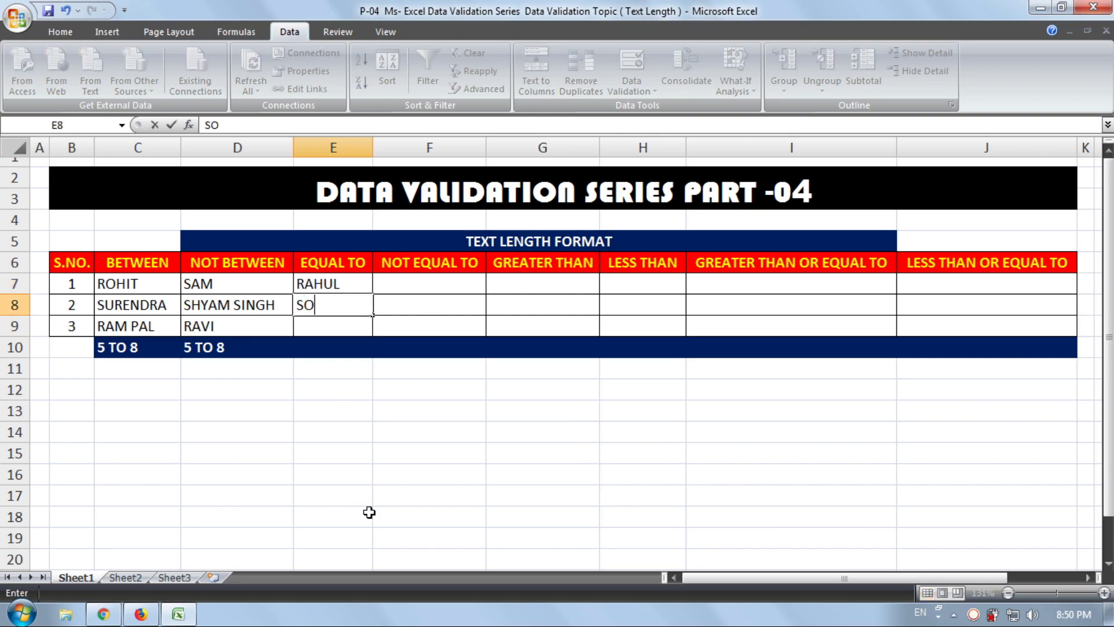
{"action": "type", "text": "NAM"}
{"action": "key", "text": "Return"}
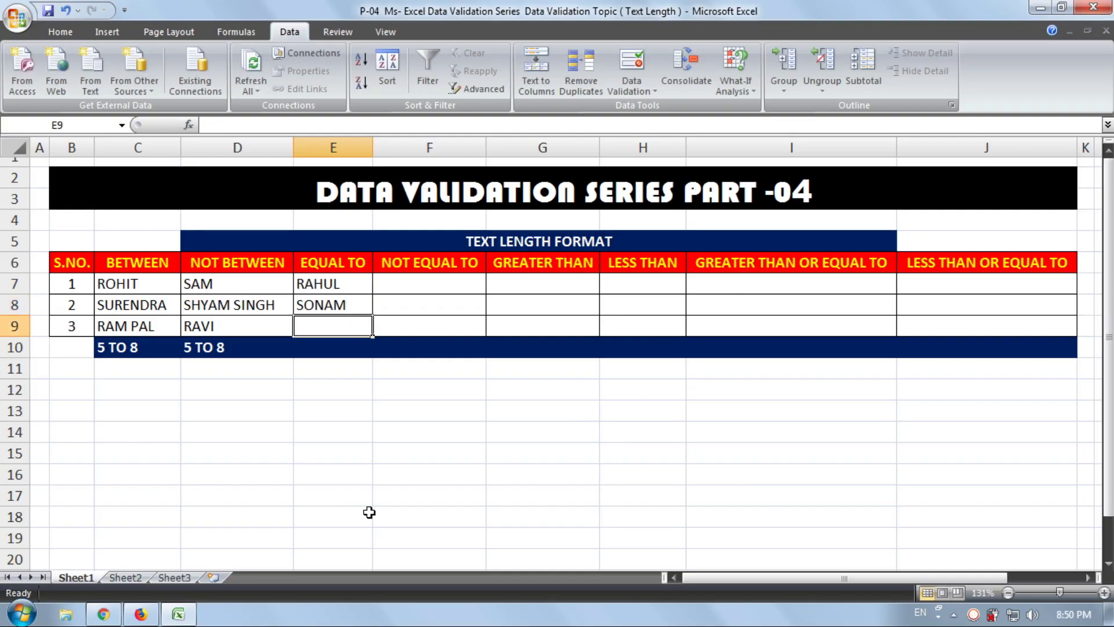
{"action": "type", "text": "AYAA"}
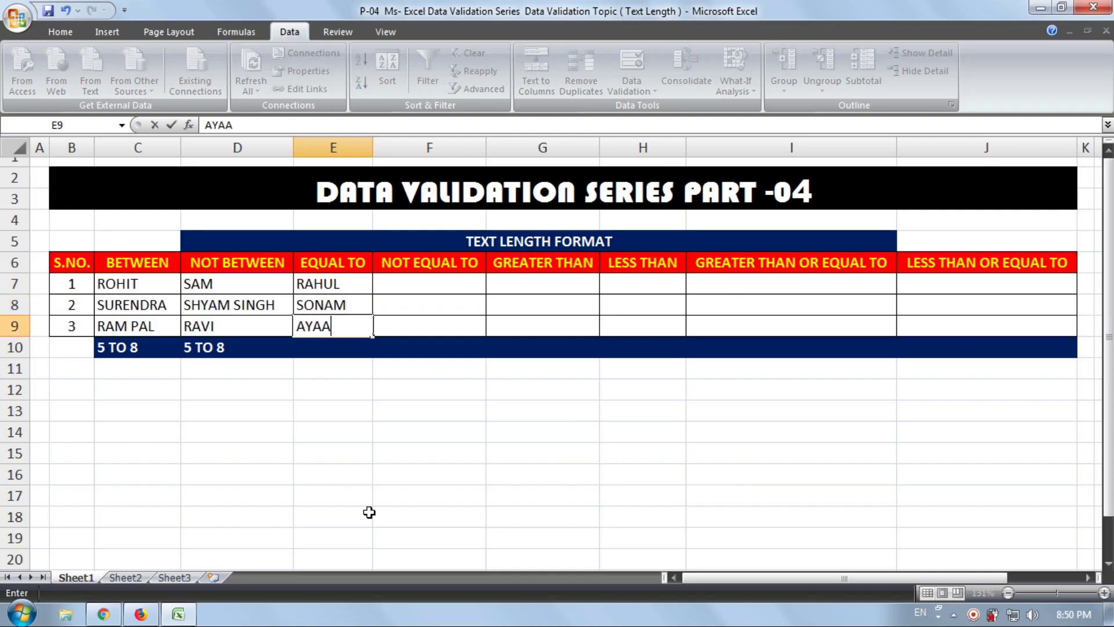
{"action": "type", "text": "N"}
{"action": "key", "text": "Return"}
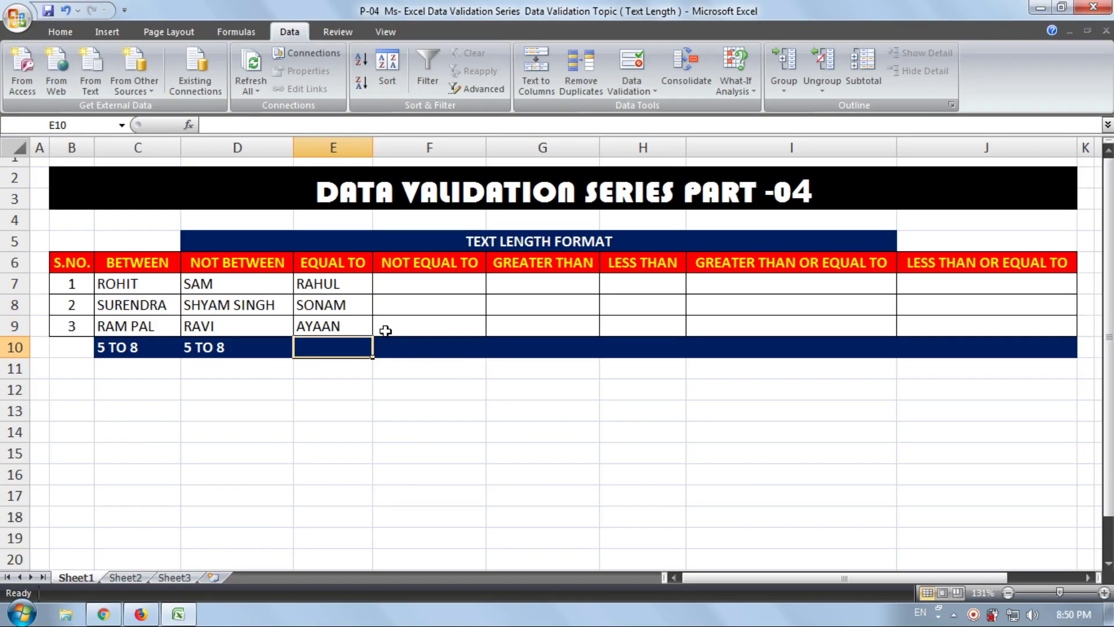
{"action": "type", "text": "5"}
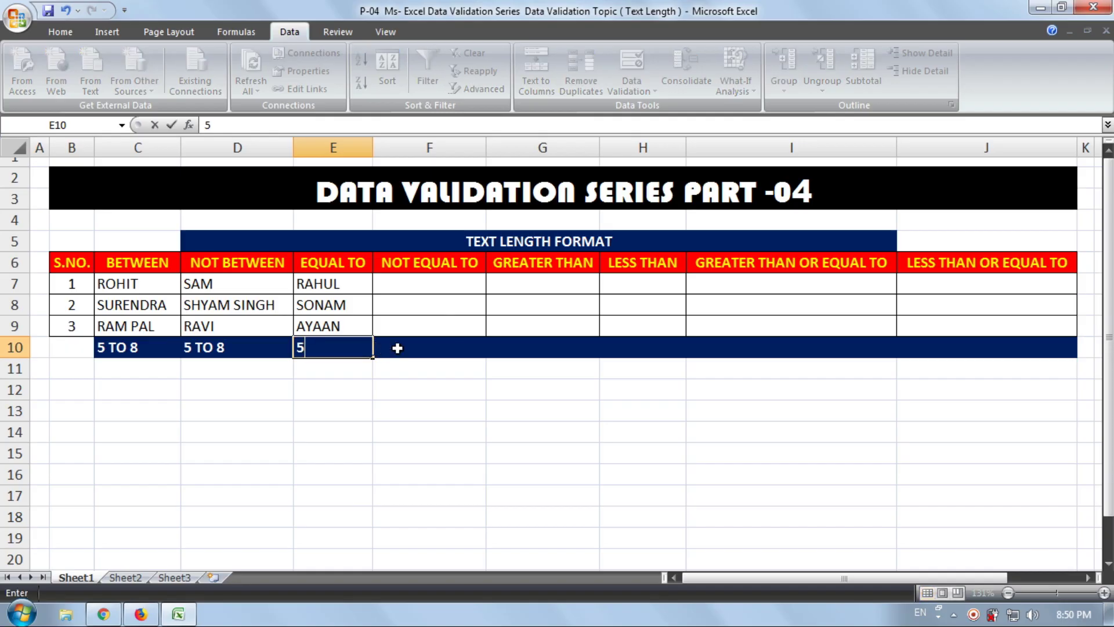
{"action": "left_click", "coordinate": [434, 347]}
Select F7:F9 and set Data Validation to Text length, not equal to
{"action": "left_click_drag", "start_coordinate": [444, 285], "coordinate": [443, 325]}
{"action": "left_click", "coordinate": [632, 61]}
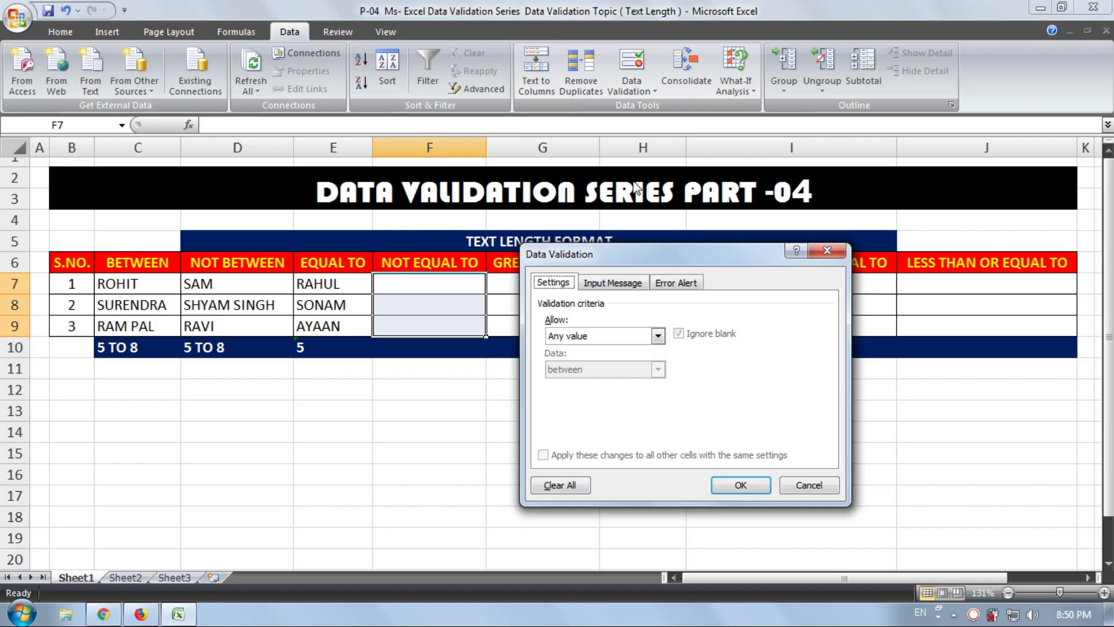
{"action": "left_click", "coordinate": [590, 335]}
{"action": "left_click", "coordinate": [583, 413]}
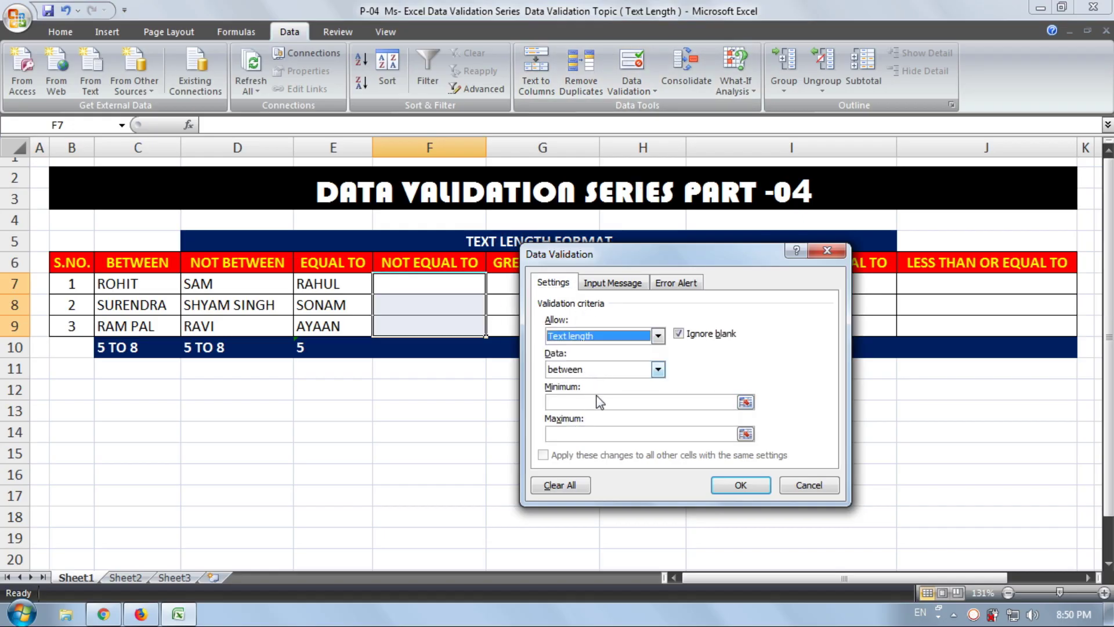
{"action": "left_click", "coordinate": [597, 369]}
{"action": "left_click", "coordinate": [604, 416]}
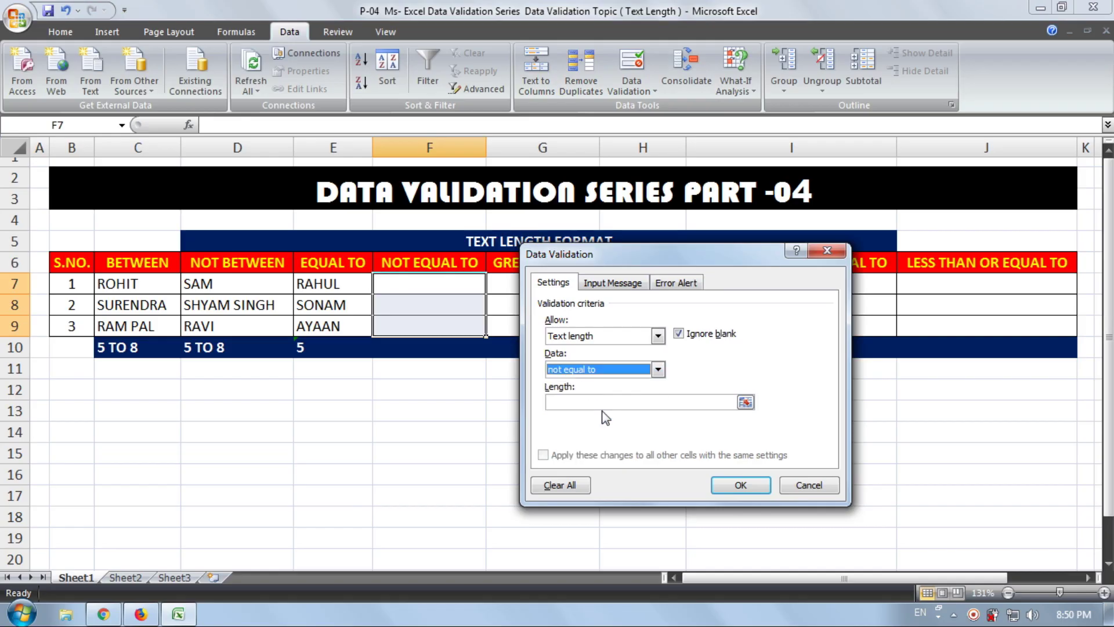
{"action": "left_click", "coordinate": [595, 399]}
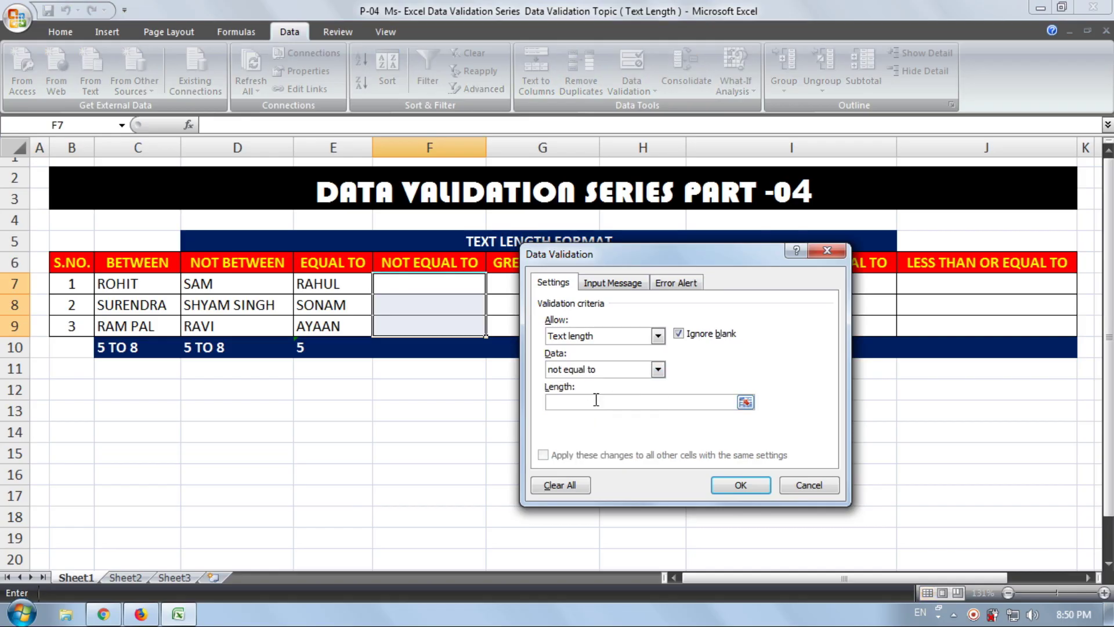
Confirm the not-equal-to-5 rule, then test it in F7 with RAHUL and SONAM, which are rejected
{"action": "type", "text": "5"}
{"action": "left_click", "coordinate": [732, 487]}
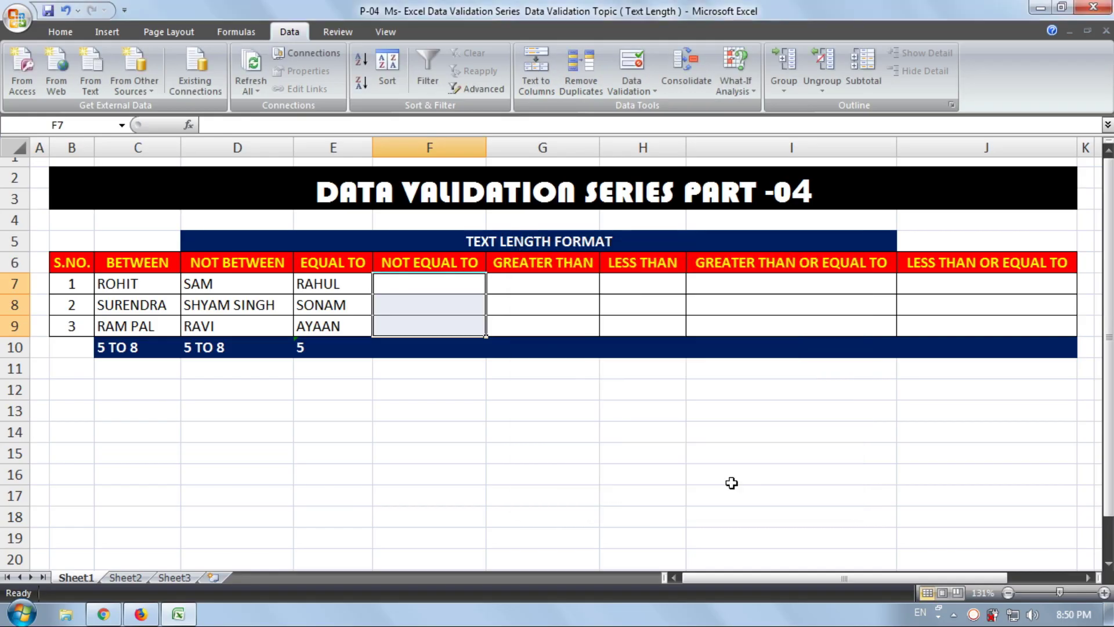
{"action": "left_click", "coordinate": [398, 283]}
{"action": "type", "text": "RA"}
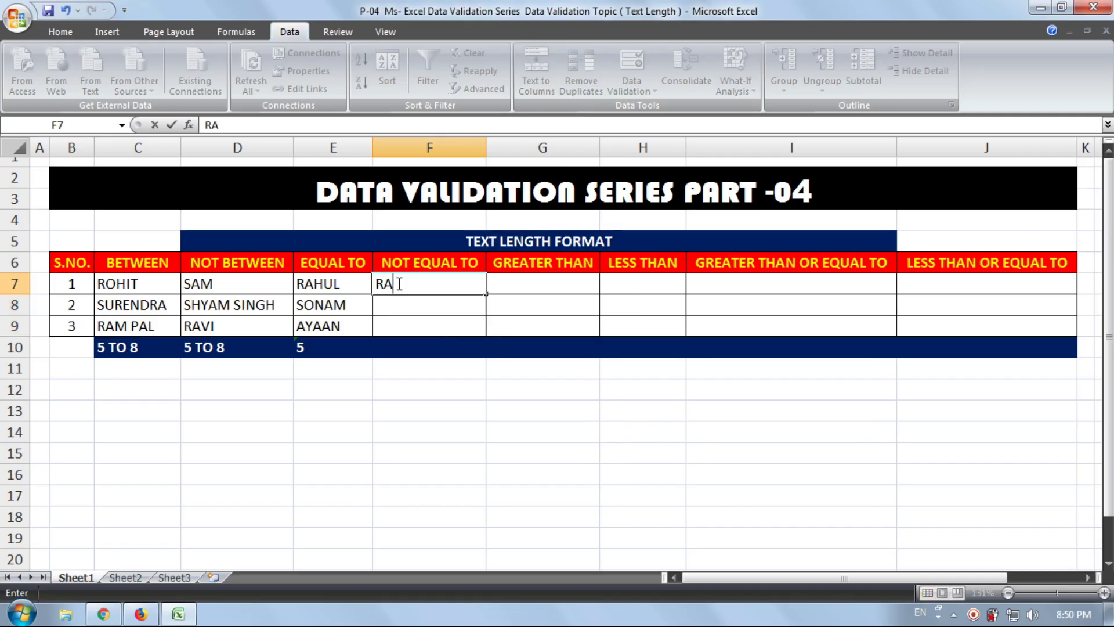
{"action": "type", "text": "HUL"}
{"action": "key", "text": "Return"}
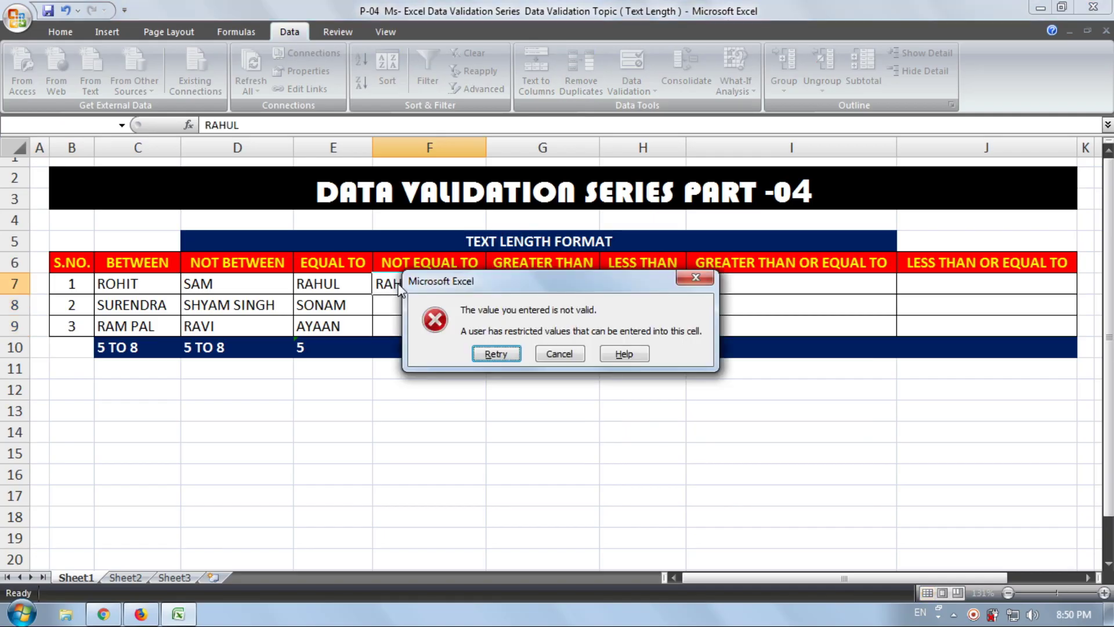
{"action": "key", "text": "Return"}
{"action": "type", "text": "SON"}
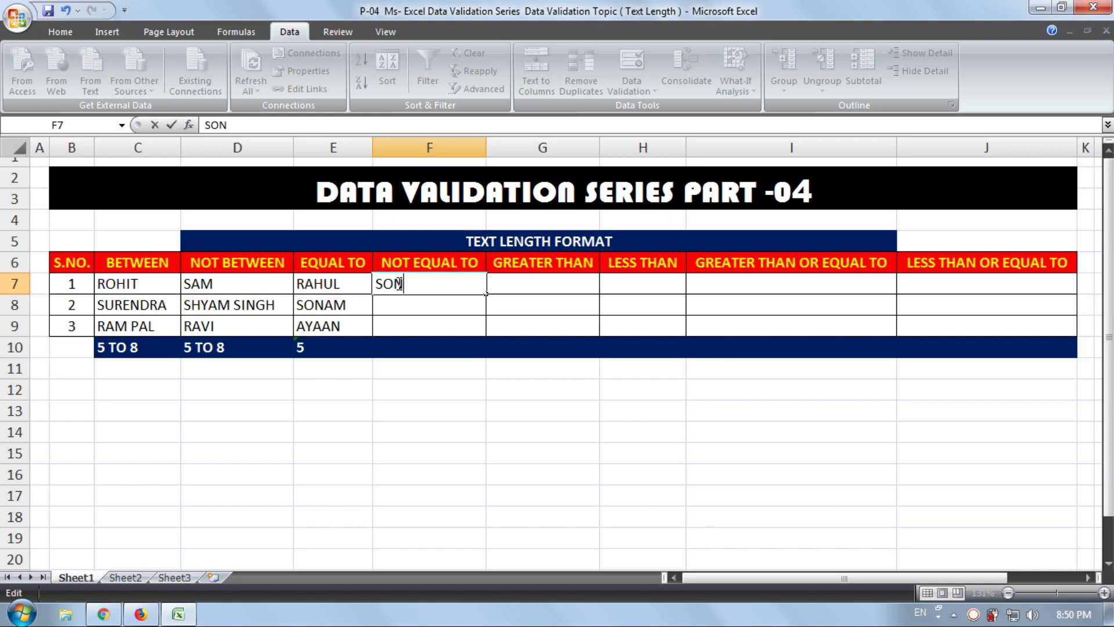
{"action": "type", "text": "AM"}
{"action": "key", "text": "Return"}
{"action": "key", "text": "Return"}
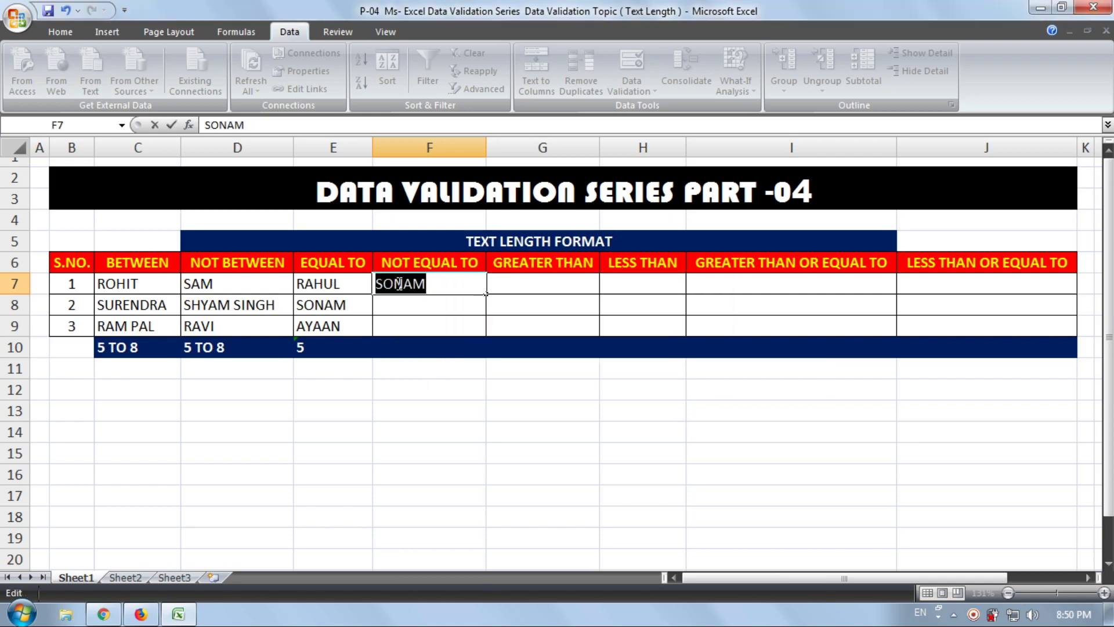
{"action": "type", "text": "R"}
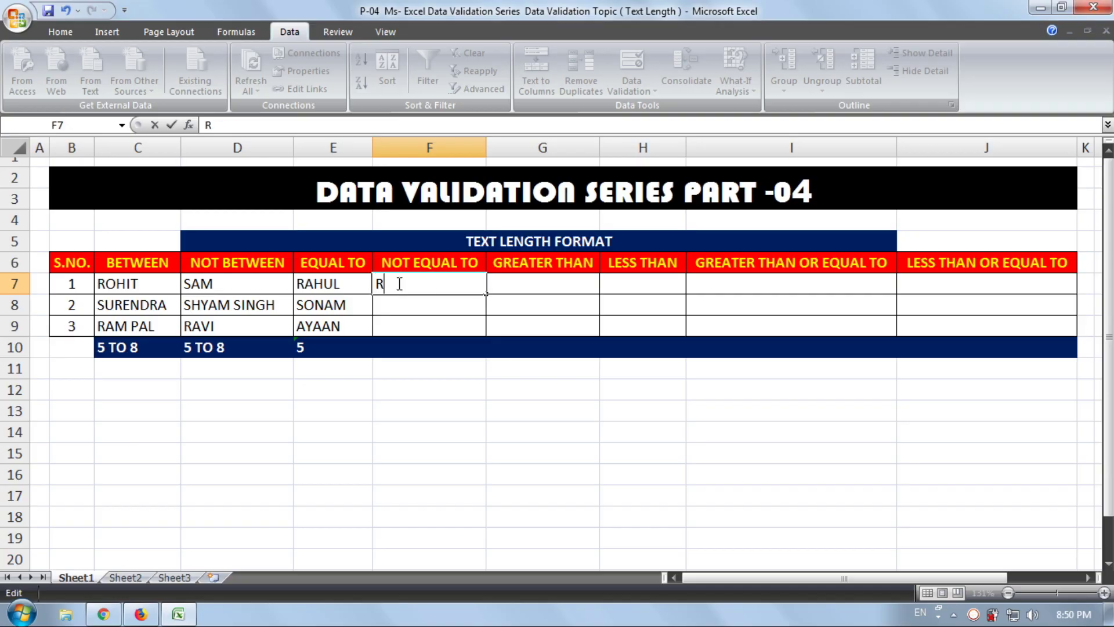
{"action": "type", "text": "AM"}
{"action": "key", "text": "Return"}
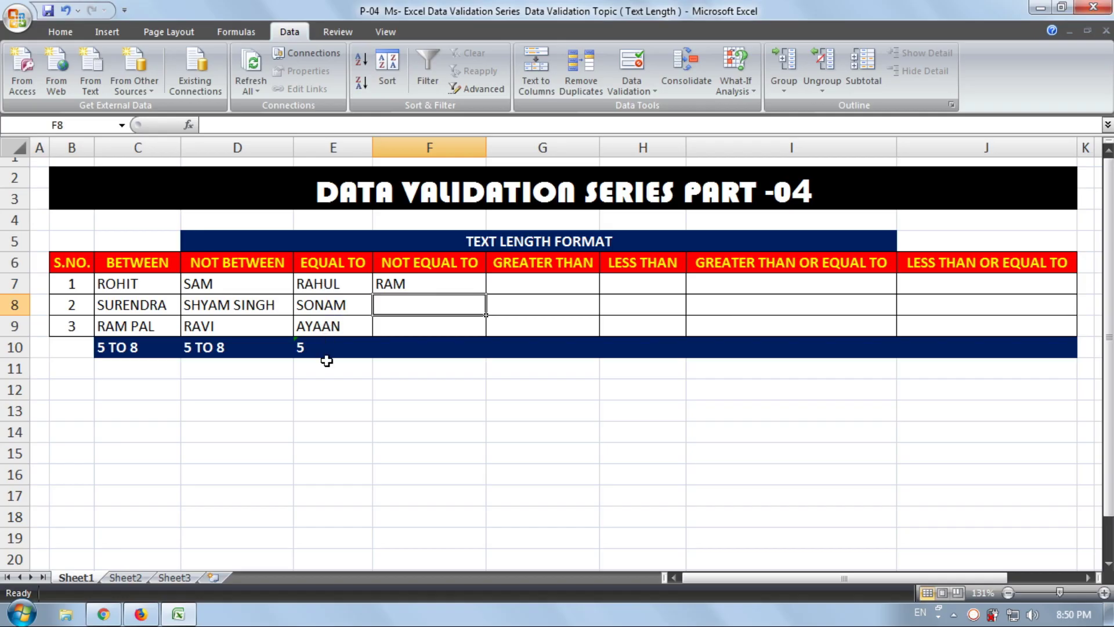
{"action": "type", "text": "SUR"}
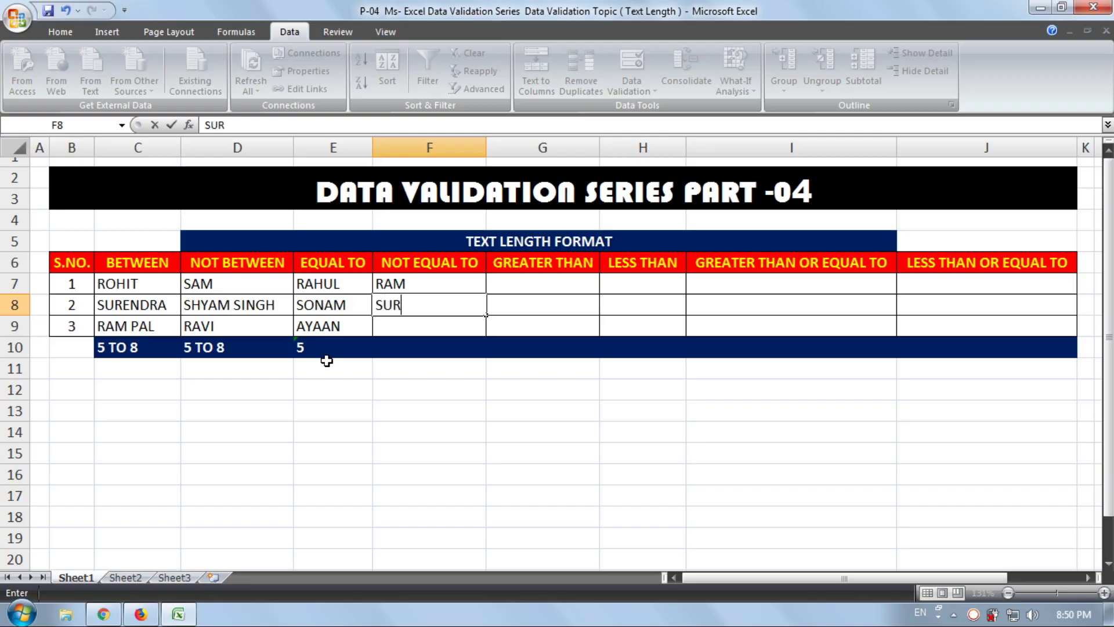
{"action": "type", "text": "ESH"}
{"action": "key", "text": "Return"}
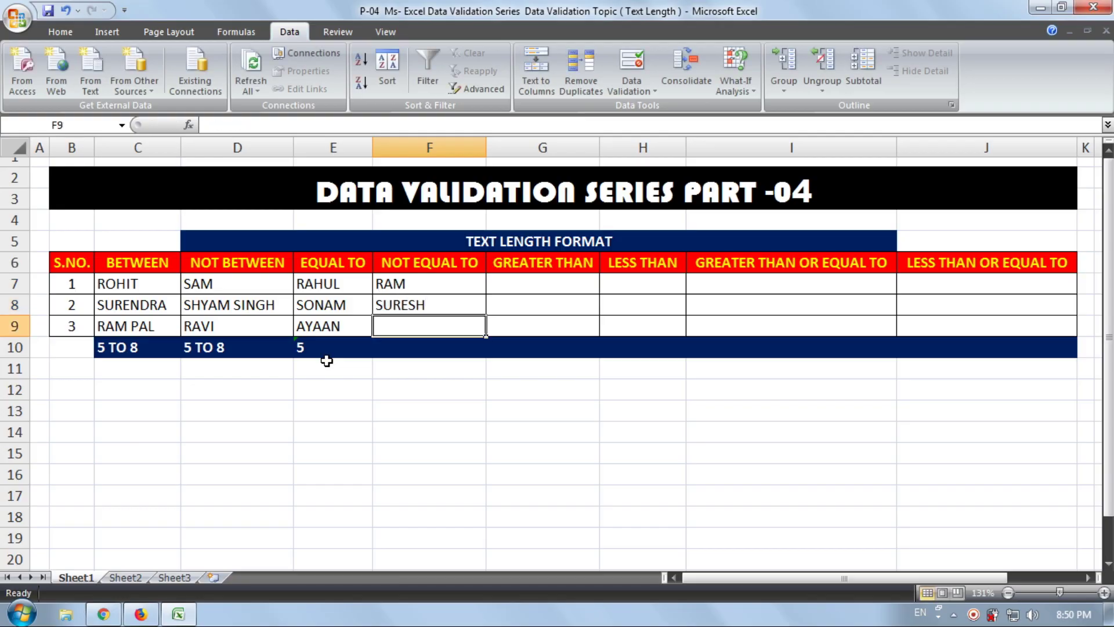
{"action": "type", "text": "SACHIN "}
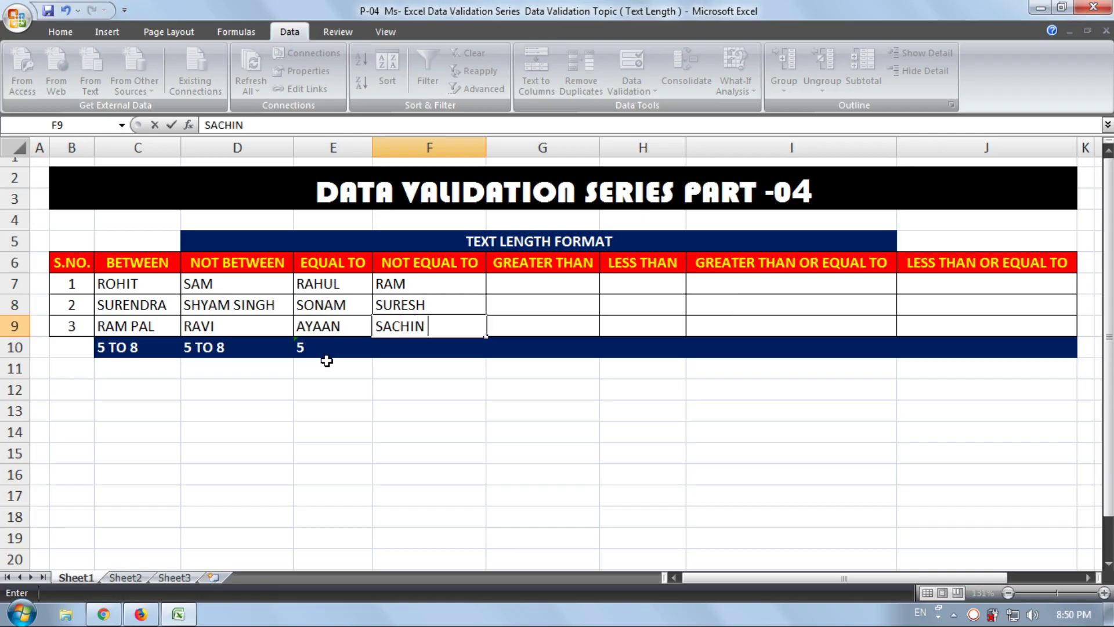
{"action": "type", "text": "PAL"}
{"action": "key", "text": "Return"}
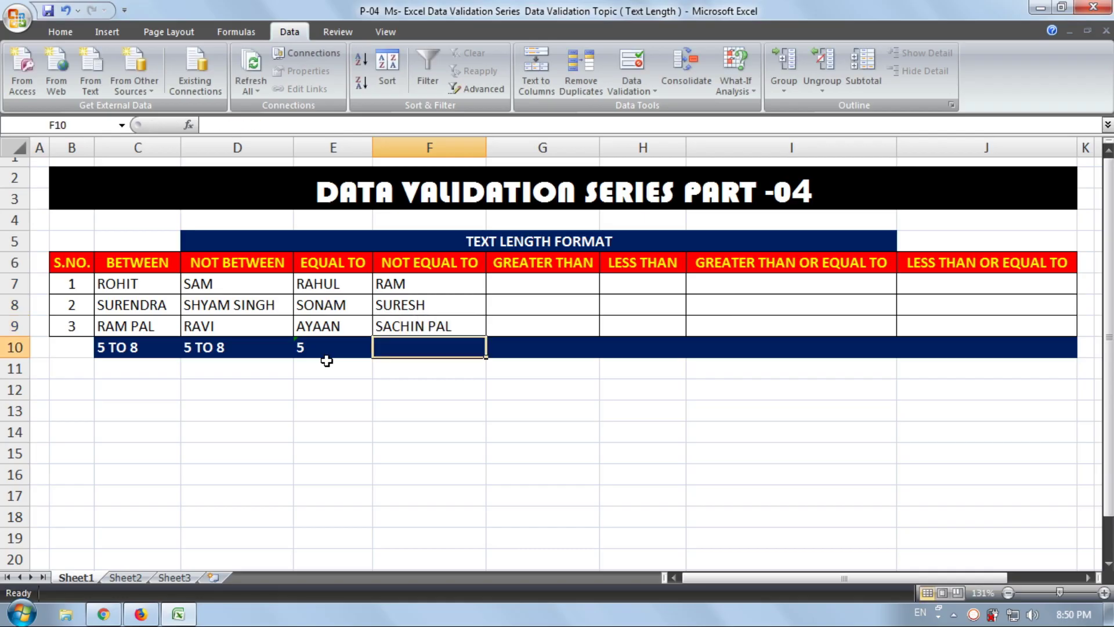
{"action": "type", "text": "5"}
{"action": "key", "text": "Return"}
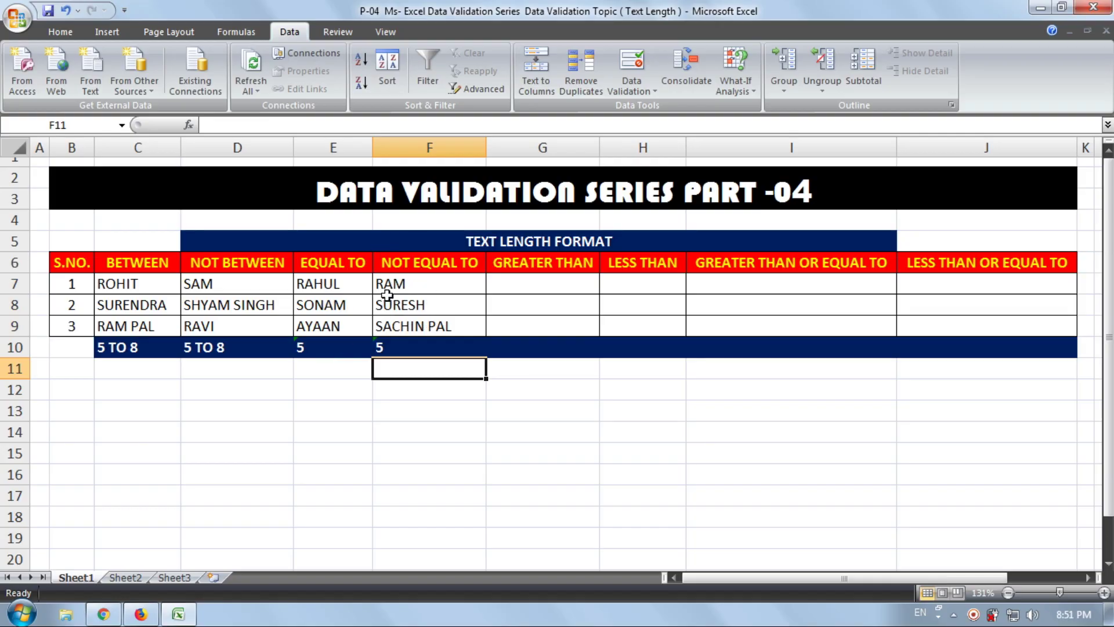
Apply a Text length, greater than, minimum 8 validation rule to G7:G9
{"action": "left_click_drag", "start_coordinate": [513, 284], "coordinate": [514, 325]}
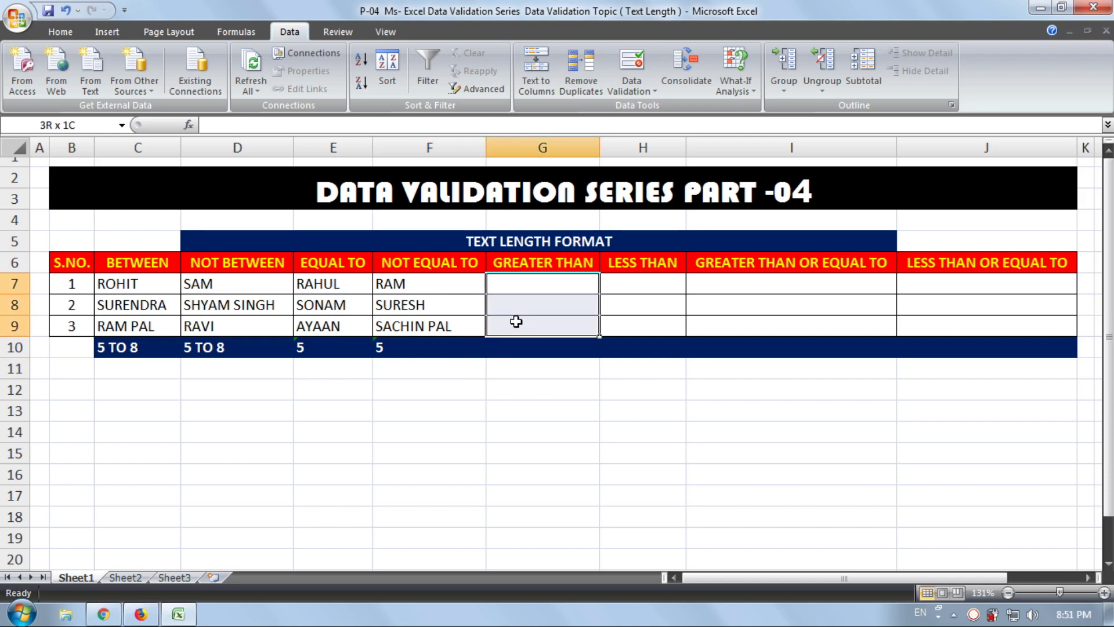
{"action": "left_click", "coordinate": [612, 63]}
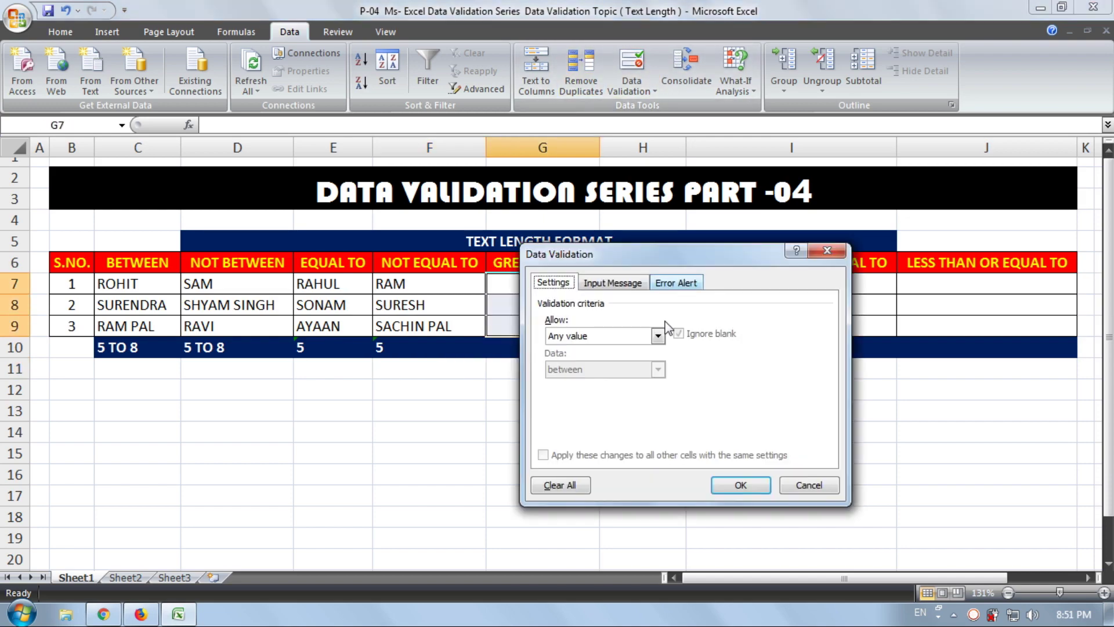
{"action": "left_click", "coordinate": [636, 336]}
{"action": "left_click", "coordinate": [628, 413]}
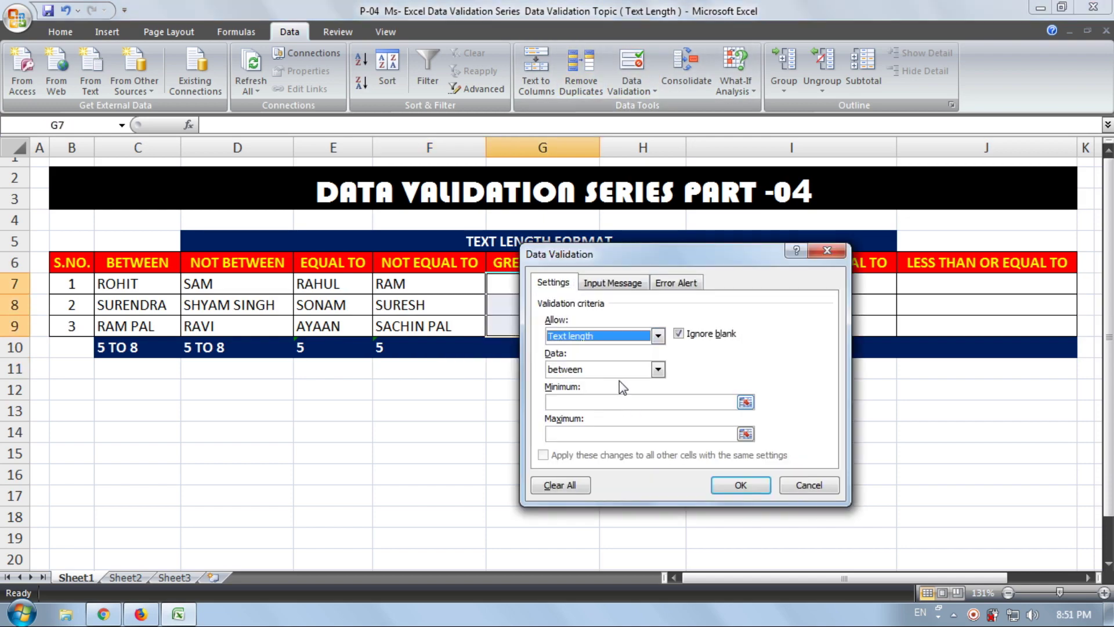
{"action": "left_click", "coordinate": [618, 369]}
{"action": "left_click", "coordinate": [614, 426]}
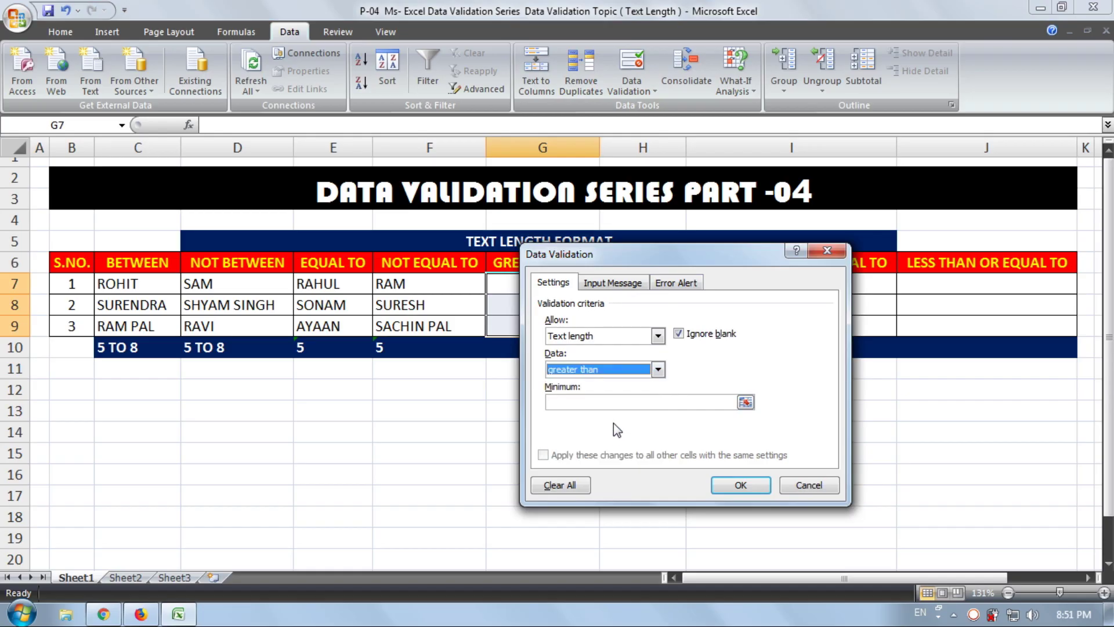
{"action": "left_click_drag", "start_coordinate": [627, 260], "coordinate": [729, 264]}
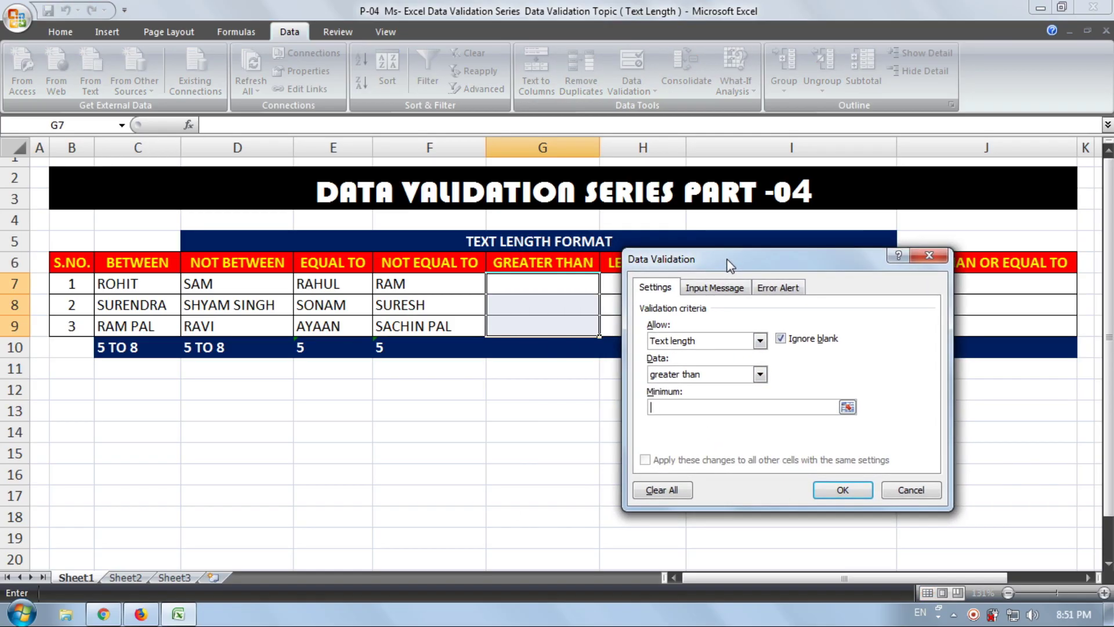
{"action": "type", "text": "8"}
{"action": "left_click", "coordinate": [838, 490]}
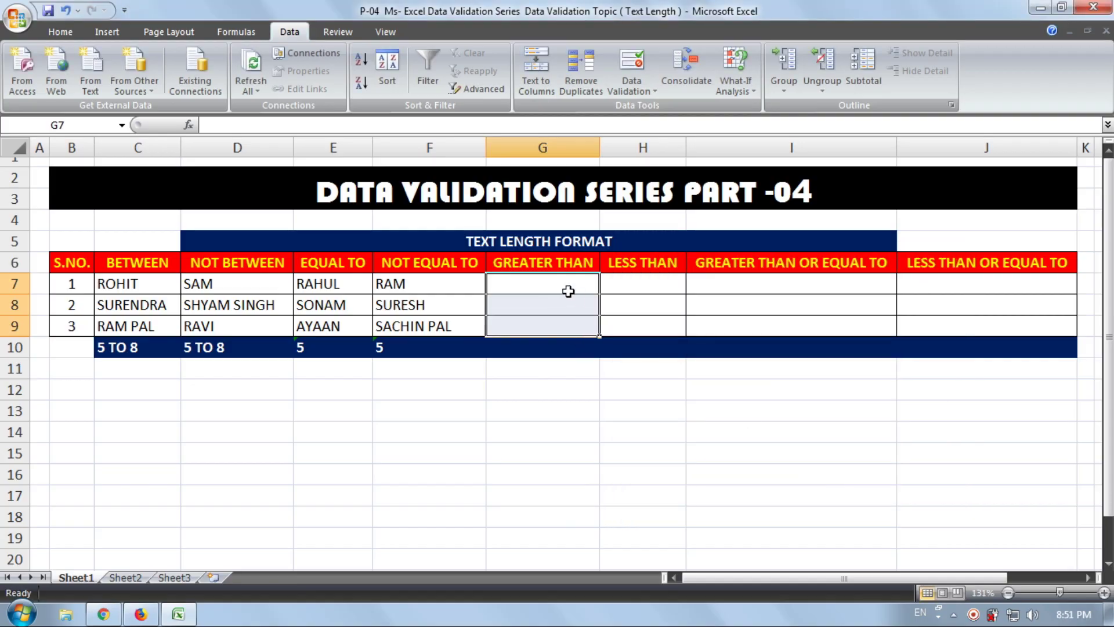
Test the G7 rule with SURENDRA, which is rejected, and retry
{"action": "left_click", "coordinate": [551, 285]}
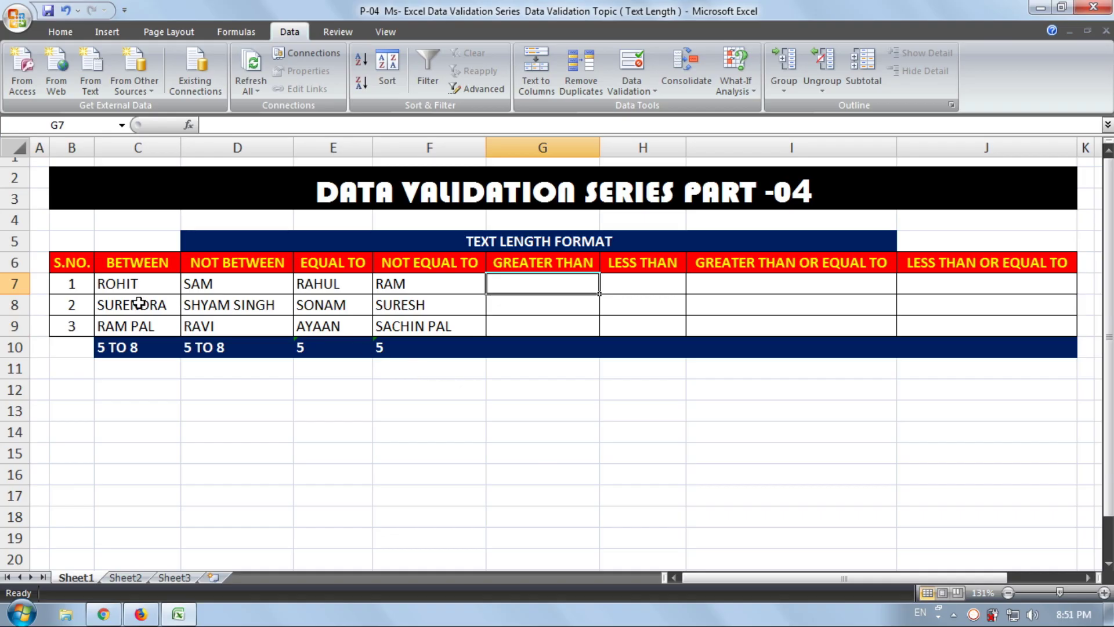
{"action": "type", "text": "S"}
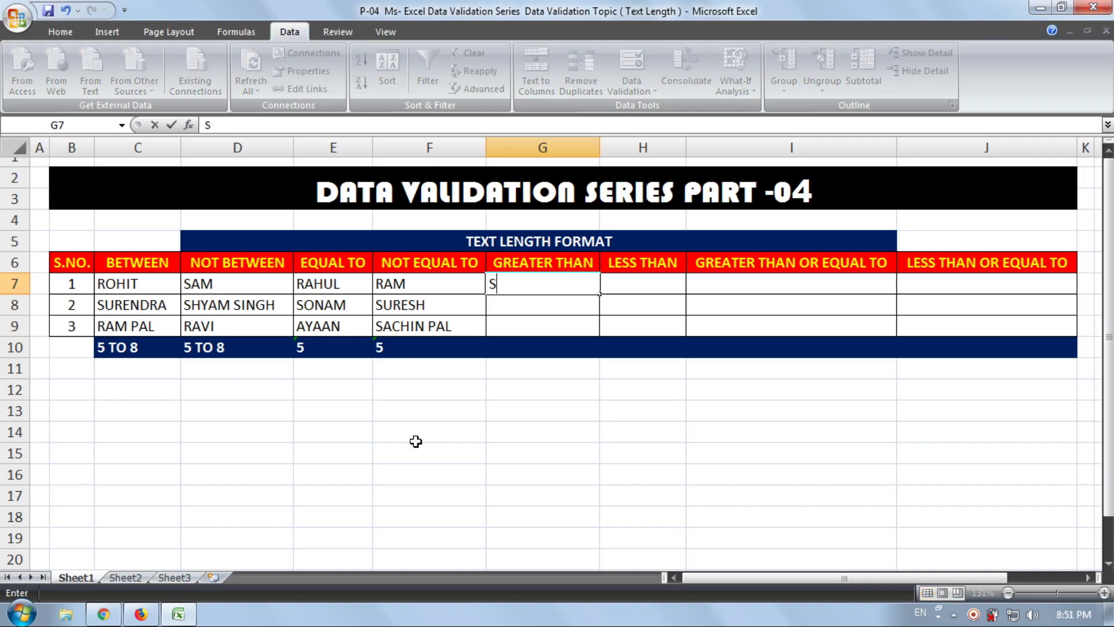
{"action": "type", "text": "URENDRA"}
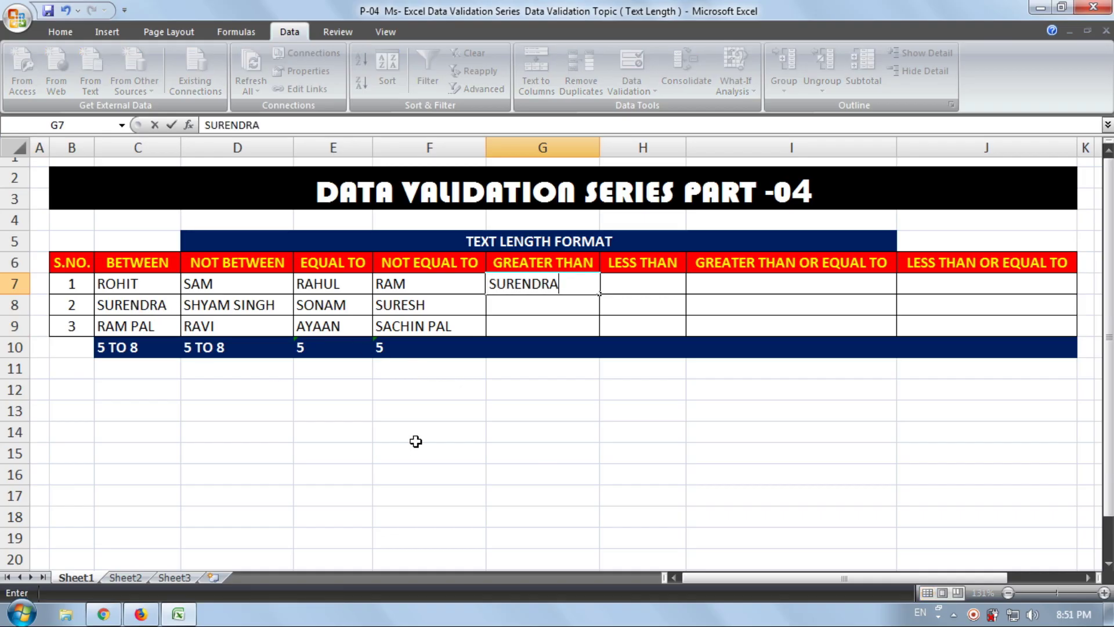
{"action": "key", "text": "Return"}
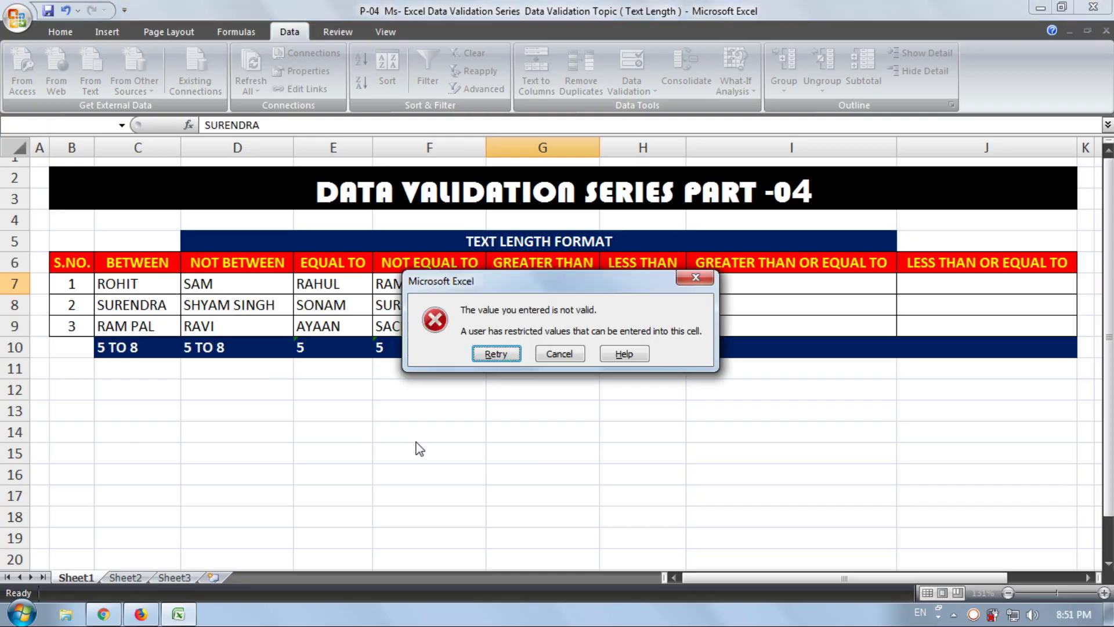
{"action": "key", "text": "Return"}
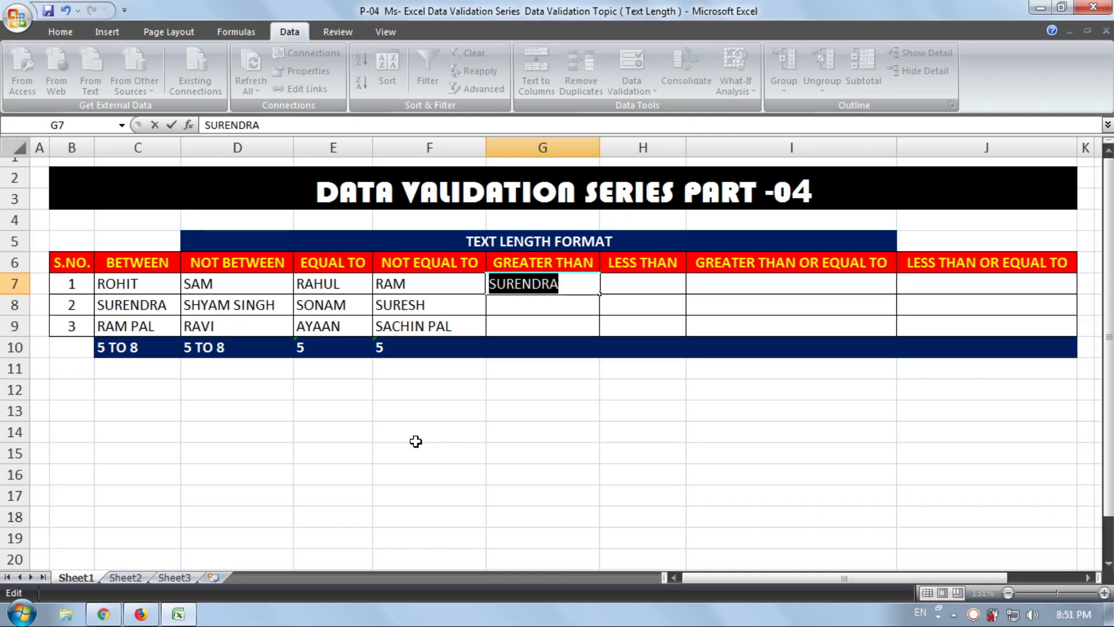
Enter RAM KUMAR, SANKAR LAL and NIHAL CHAND in G7:G9 and the limit 8 in G10
{"action": "type", "text": "RAM KUMA"}
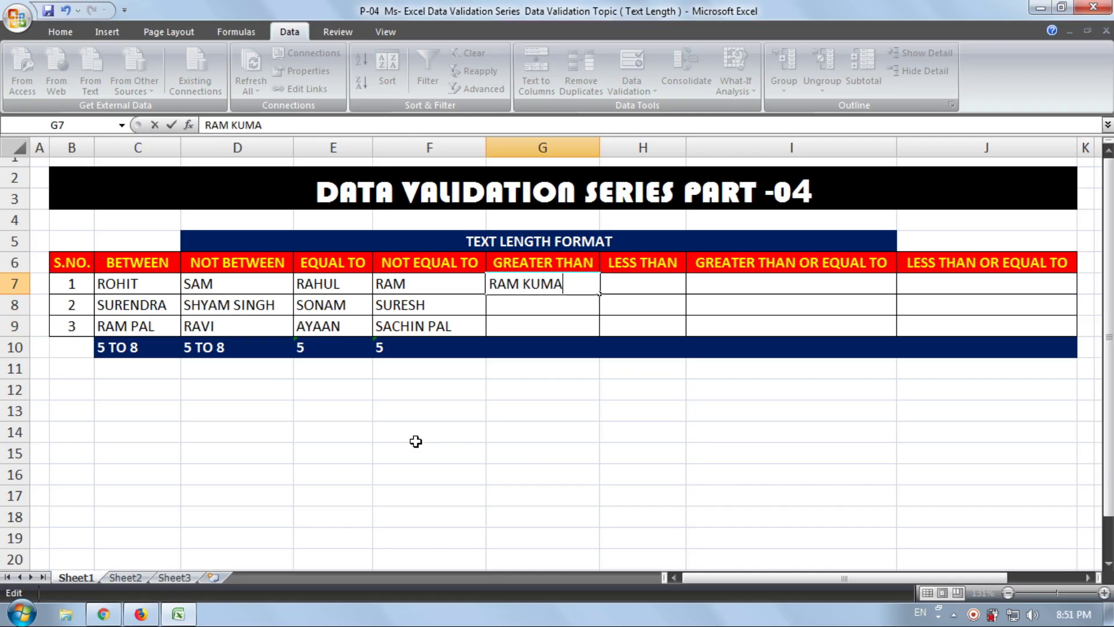
{"action": "type", "text": "R"}
{"action": "key", "text": "Return"}
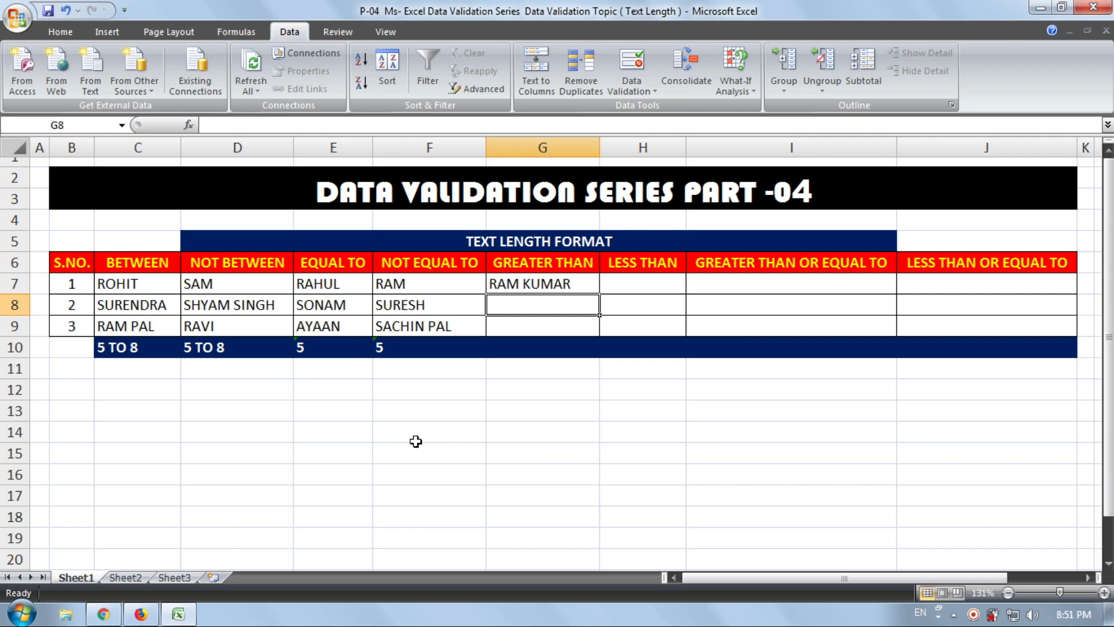
{"action": "type", "text": "SANKA"}
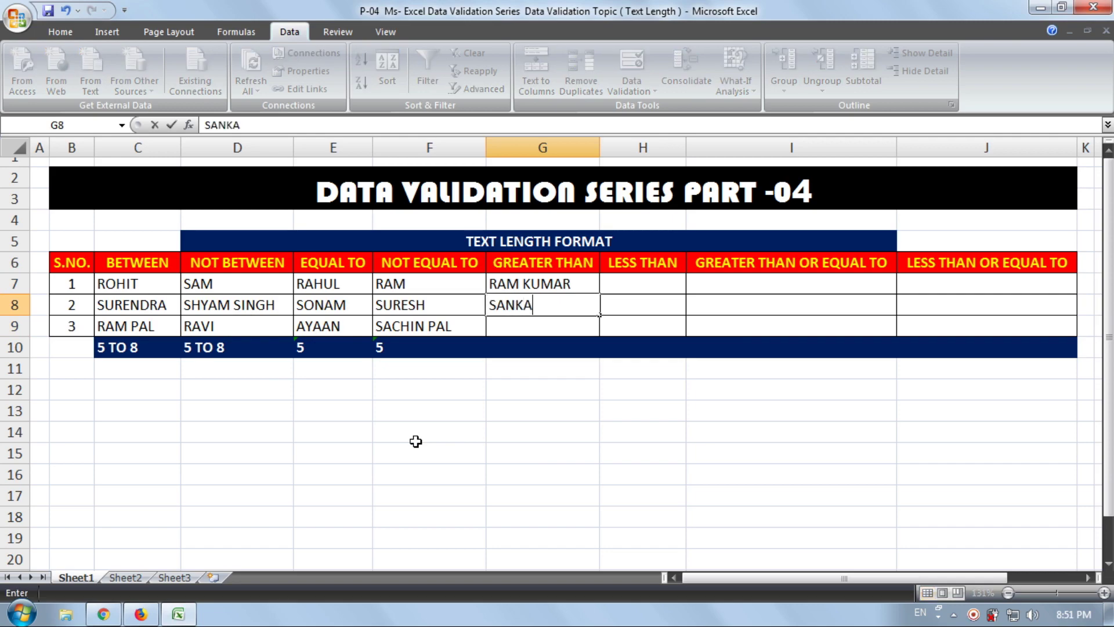
{"action": "type", "text": "R LAL"}
{"action": "key", "text": "Return"}
{"action": "type", "text": "NIHA"}
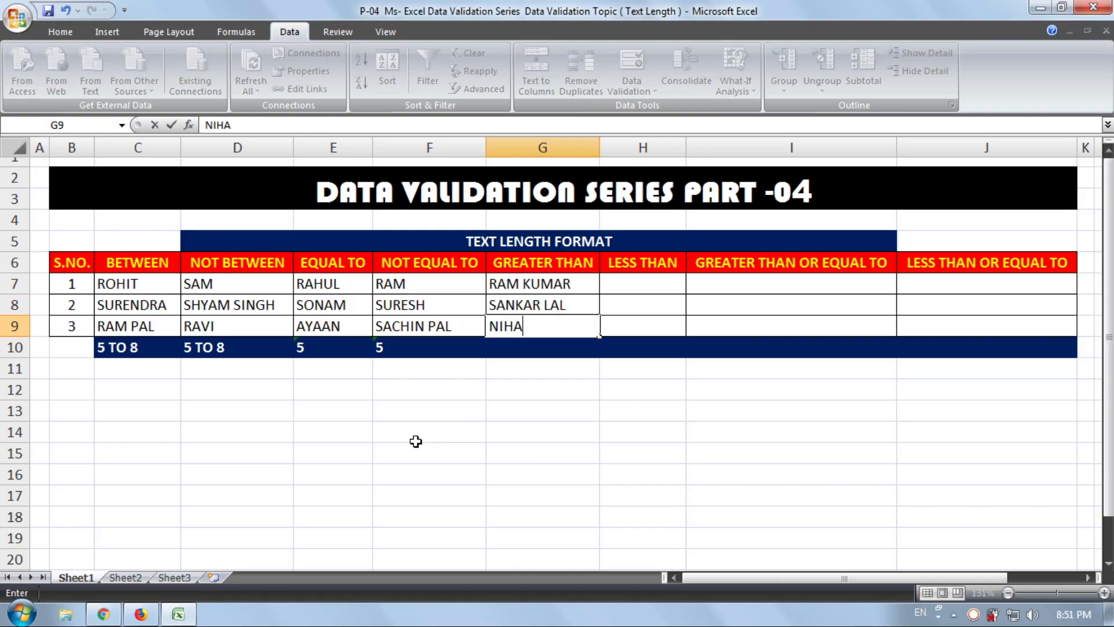
{"action": "type", "text": "L CHA"}
{"action": "type", "text": "ND"}
{"action": "key", "text": "Return"}
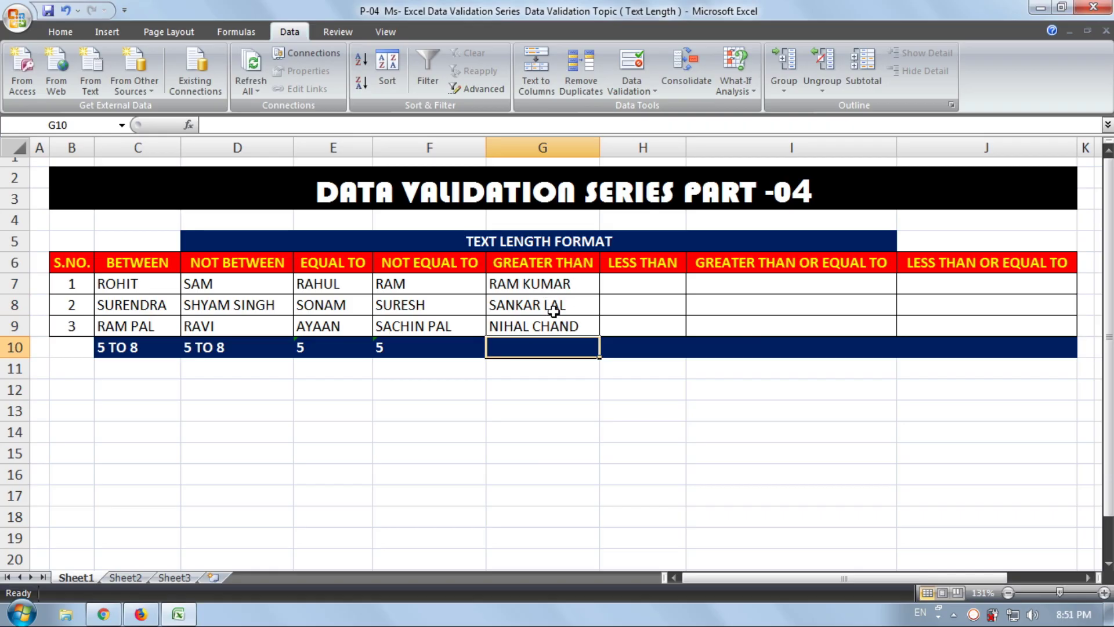
{"action": "type", "text": "8"}
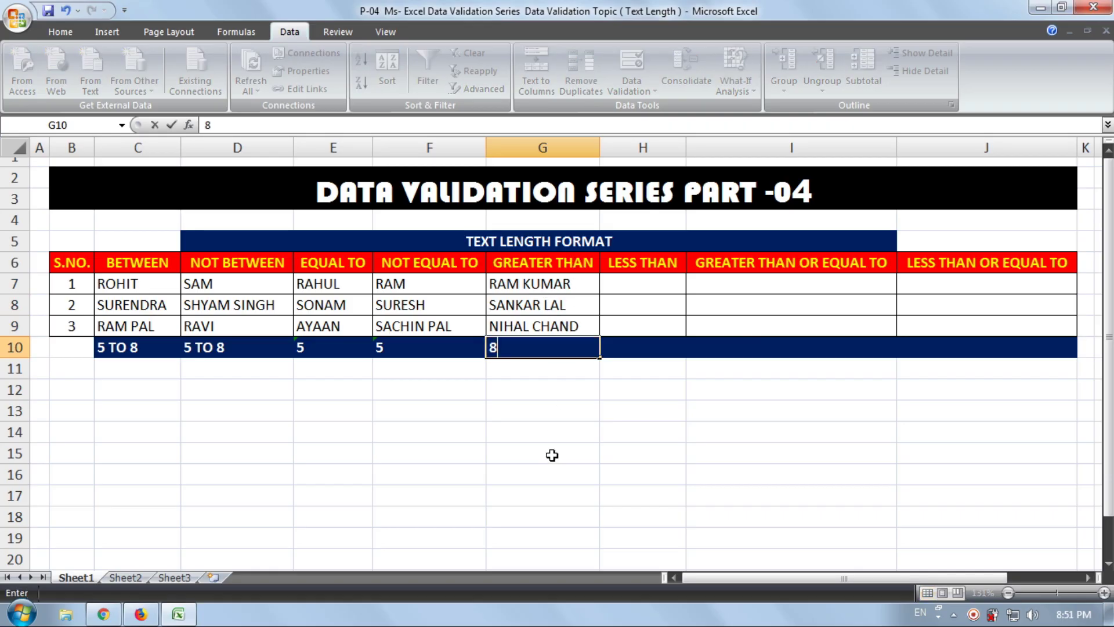
{"action": "left_click", "coordinate": [633, 351]}
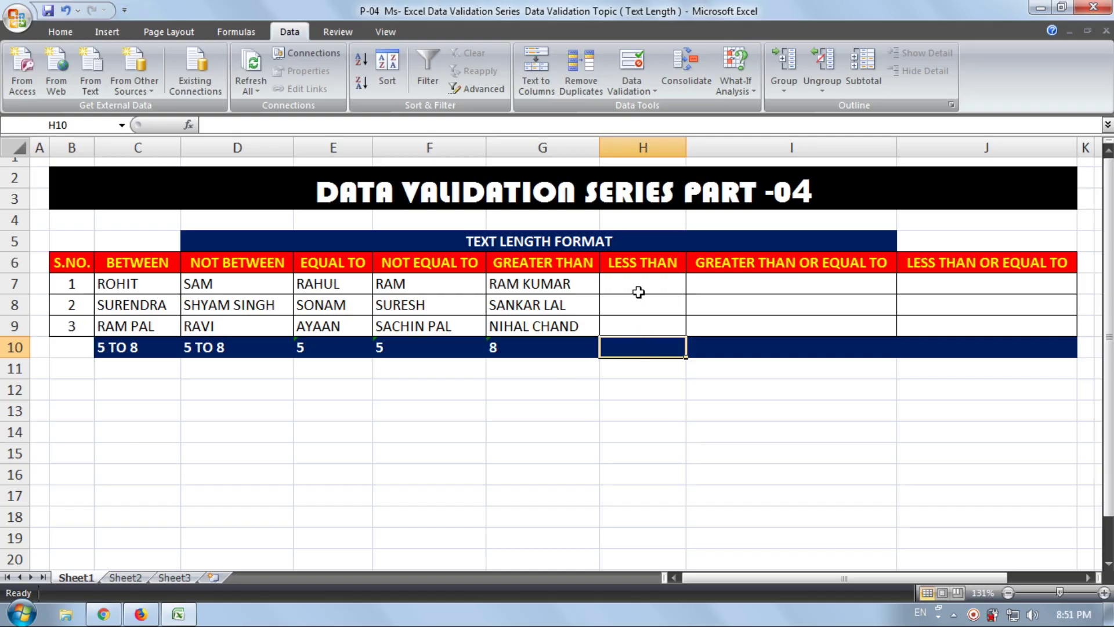
Apply a Text length, less than, maximum 5 validation rule to H7:H9
{"action": "left_click_drag", "start_coordinate": [639, 292], "coordinate": [638, 326]}
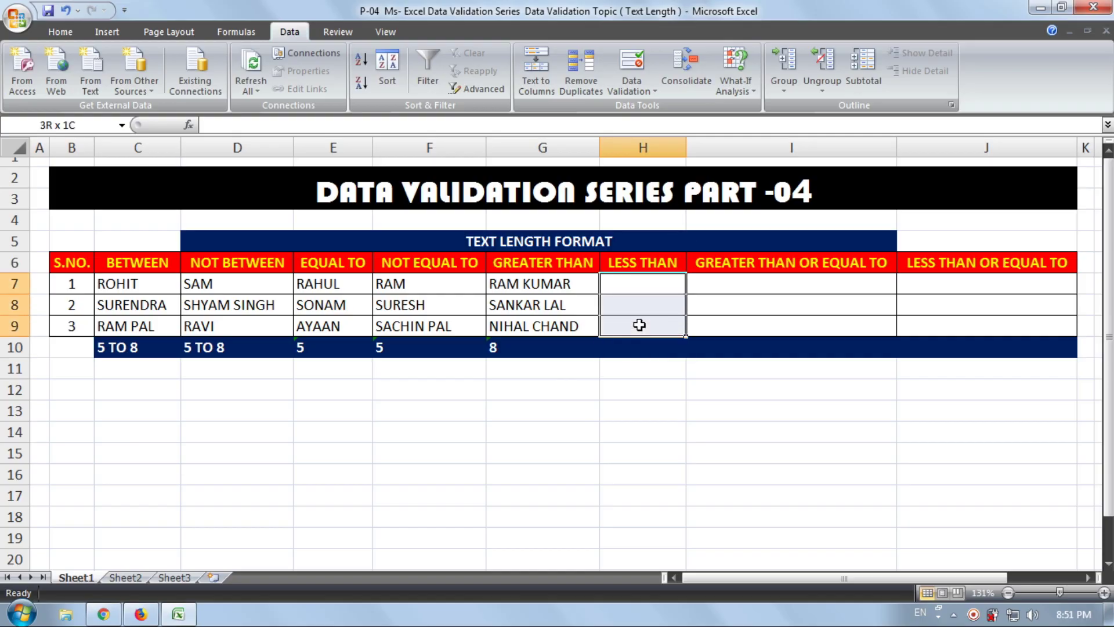
{"action": "left_click", "coordinate": [632, 61]}
{"action": "left_click", "coordinate": [725, 343]}
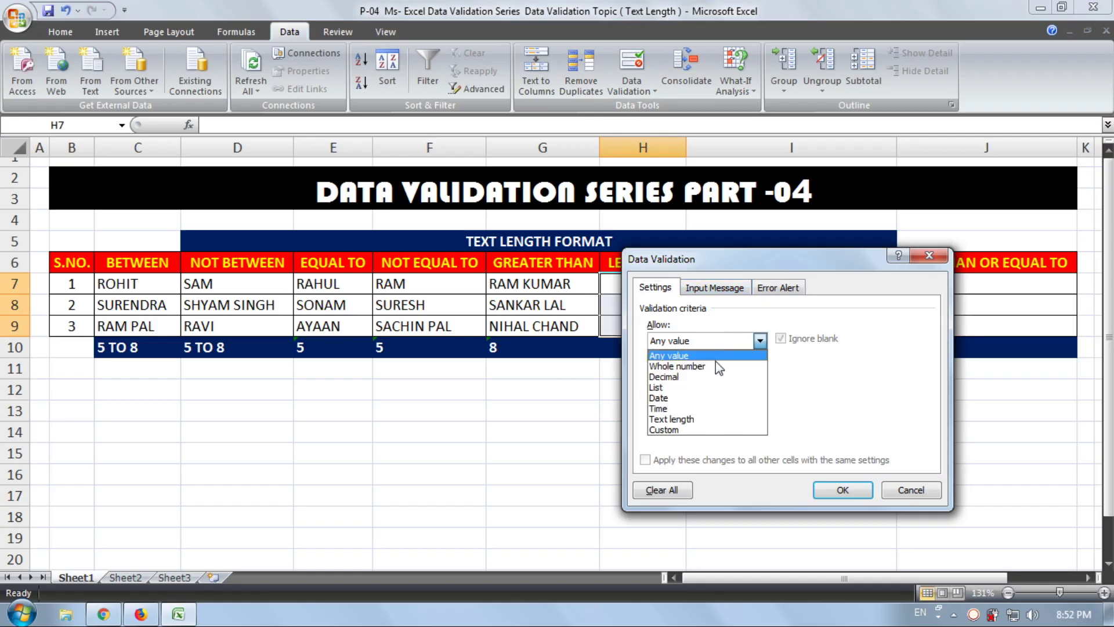
{"action": "left_click", "coordinate": [711, 418]}
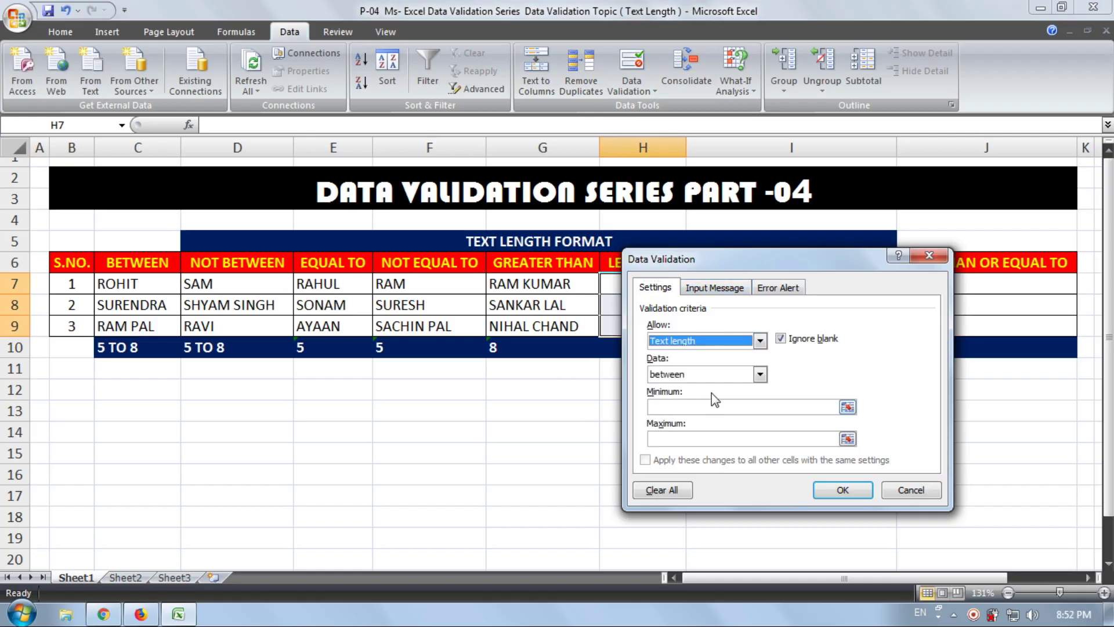
{"action": "left_click", "coordinate": [710, 374]}
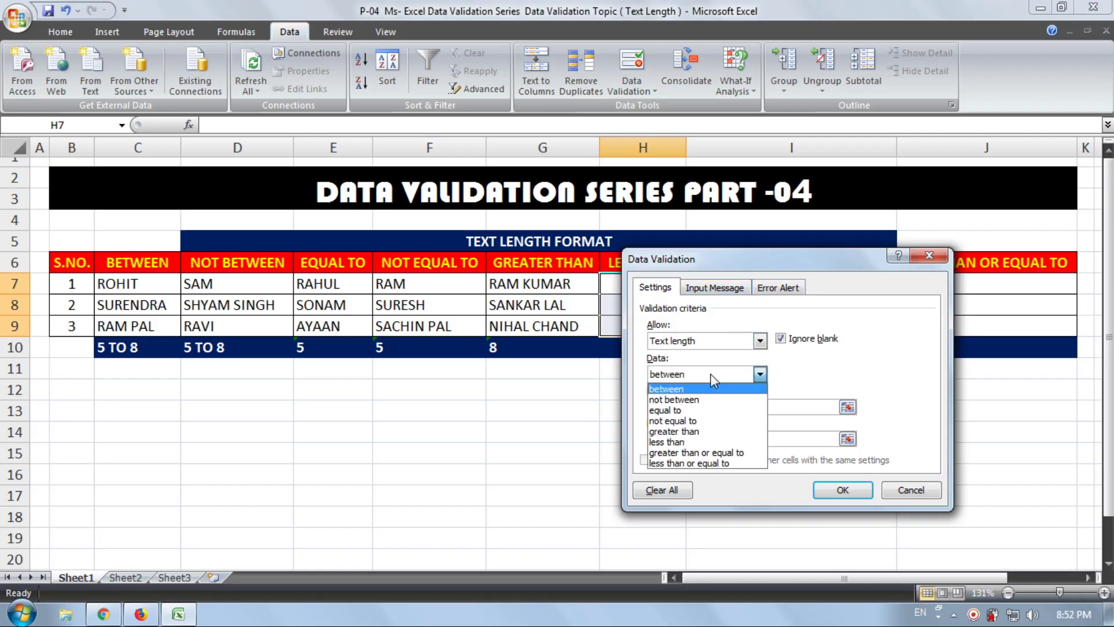
{"action": "left_click", "coordinate": [710, 442]}
{"action": "left_click_drag", "start_coordinate": [735, 267], "coordinate": [830, 266]}
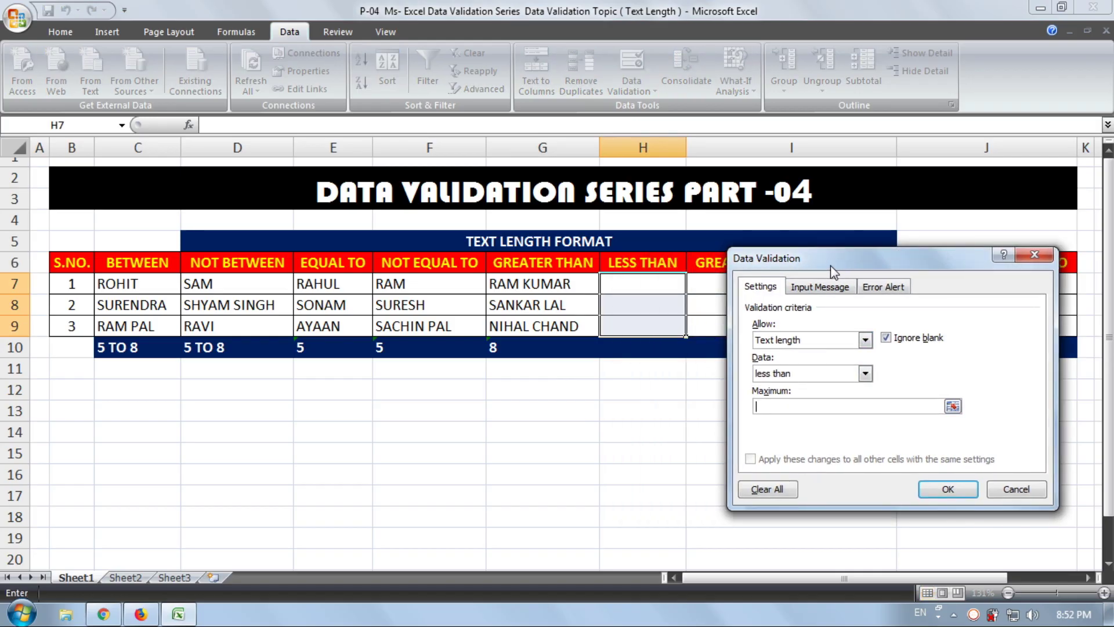
{"action": "type", "text": "5"}
{"action": "left_click", "coordinate": [945, 492]}
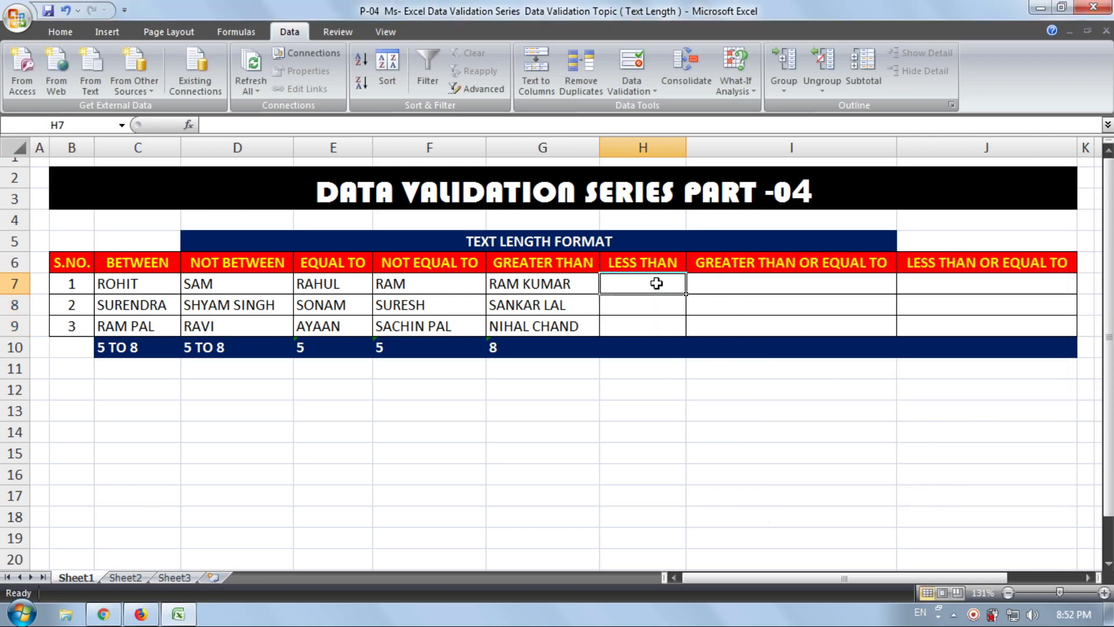
Test H7 with RAHUL, which is rejected, then enter SAM and ALEX in H7:H8
{"action": "left_click", "coordinate": [656, 283]}
{"action": "type", "text": "RA"}
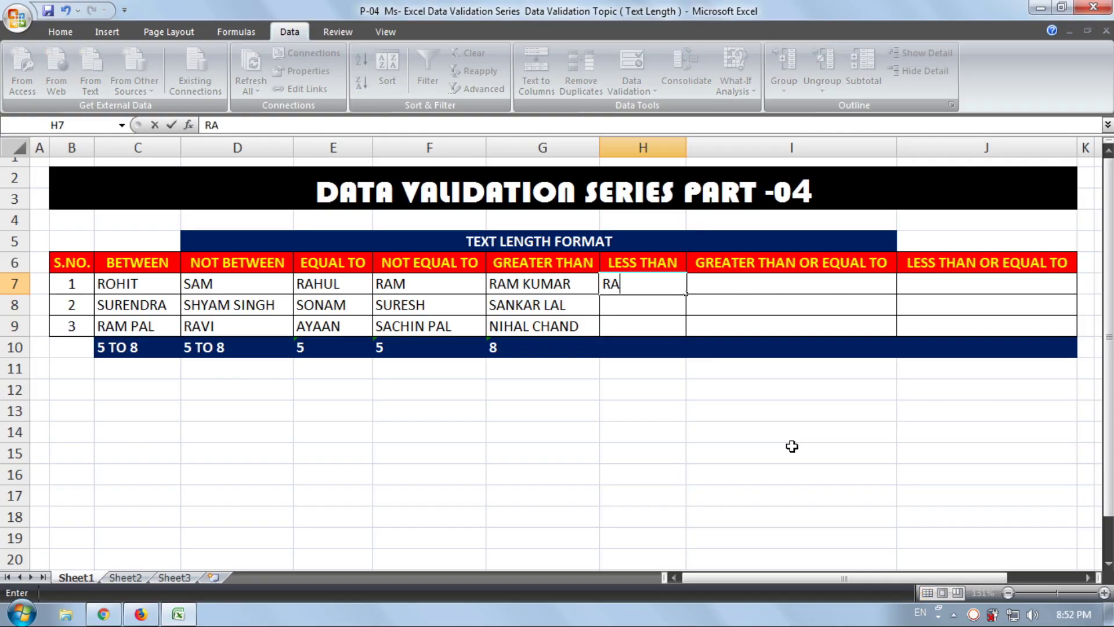
{"action": "type", "text": "HUL"}
{"action": "key", "text": "Return"}
{"action": "key", "text": "Return"}
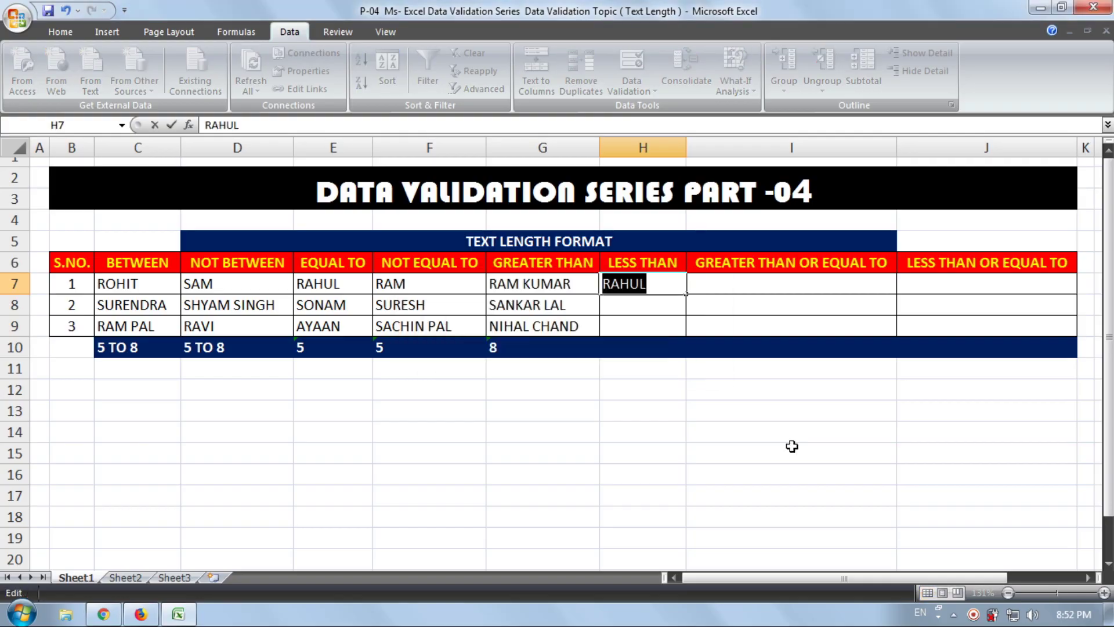
{"action": "type", "text": "SA"}
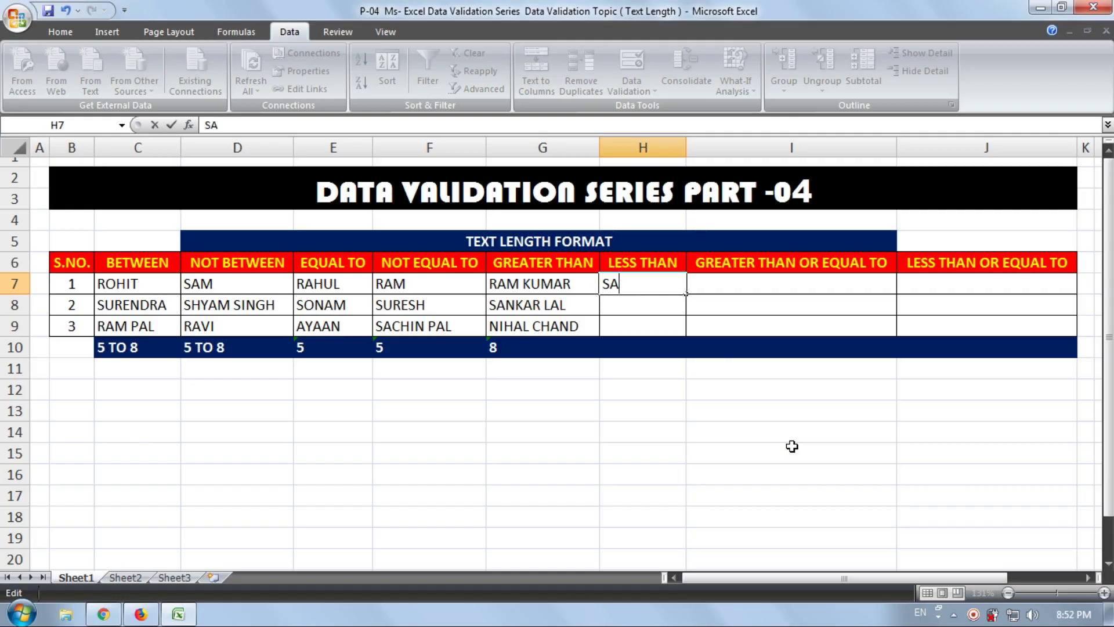
{"action": "type", "text": "M"}
{"action": "key", "text": "Return"}
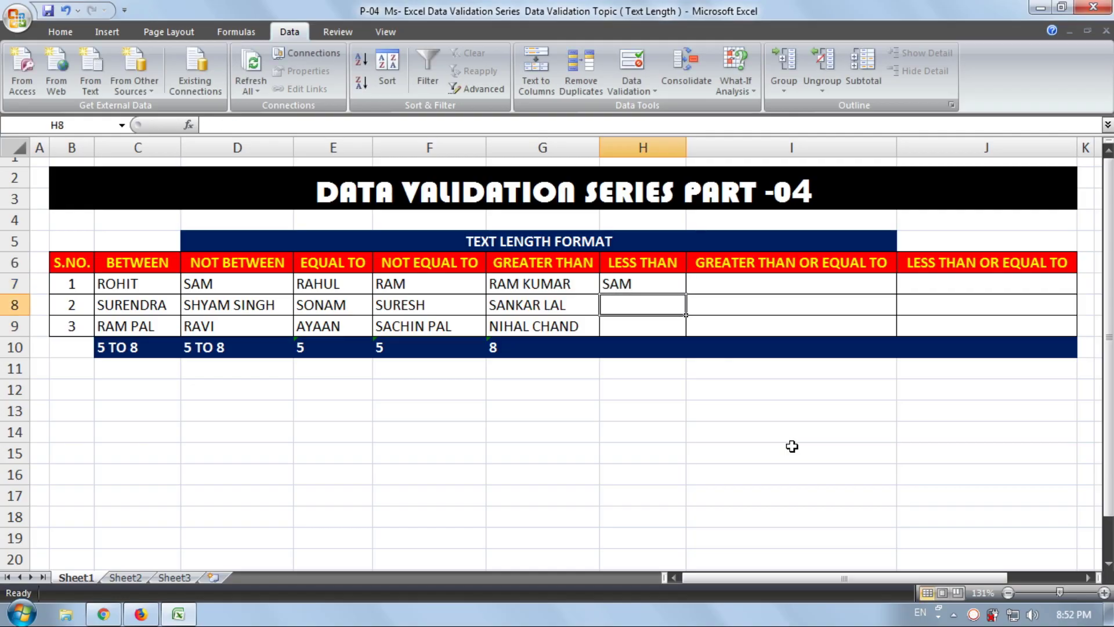
{"action": "type", "text": "ALEX"}
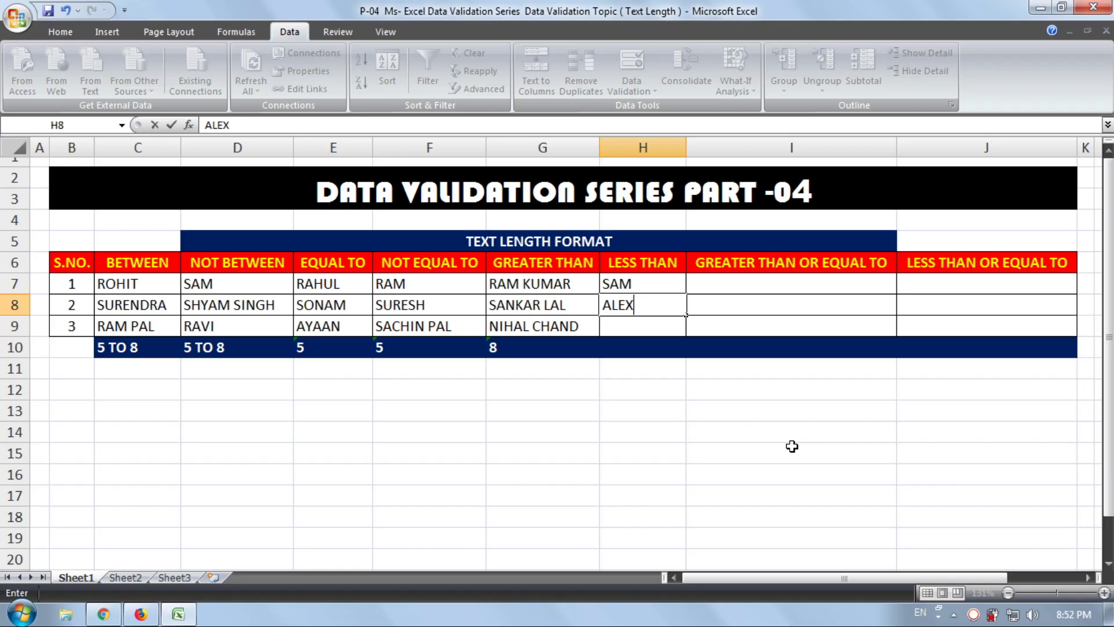
{"action": "key", "text": "Return"}
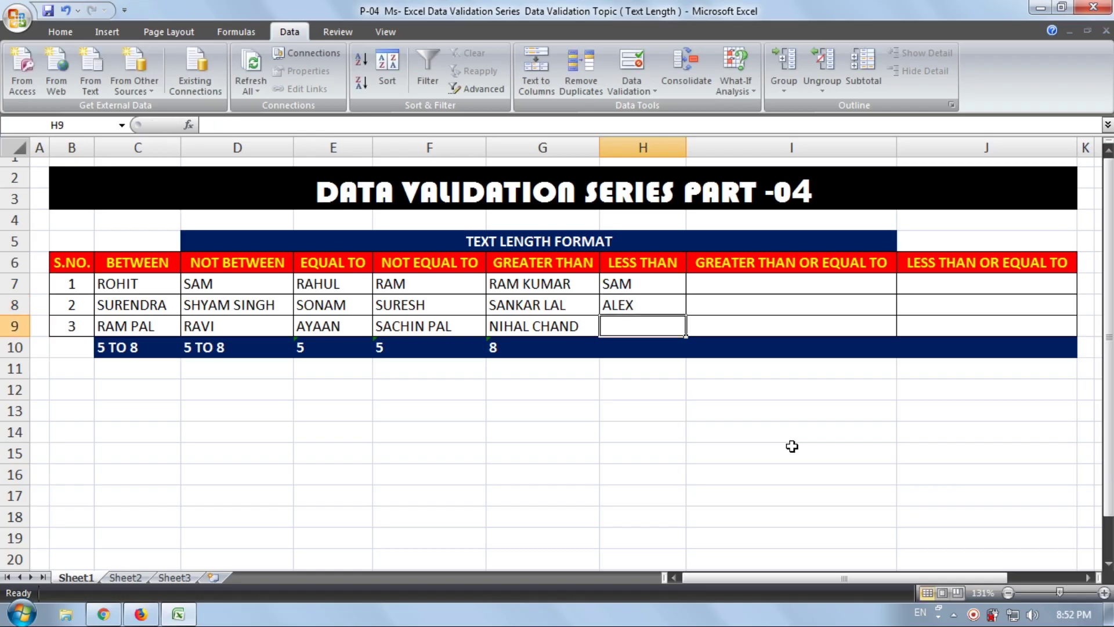
After SURENDRA is rejected, enter YASH in H9 and the limit 5 in H10
{"action": "type", "text": "SURENDR"}
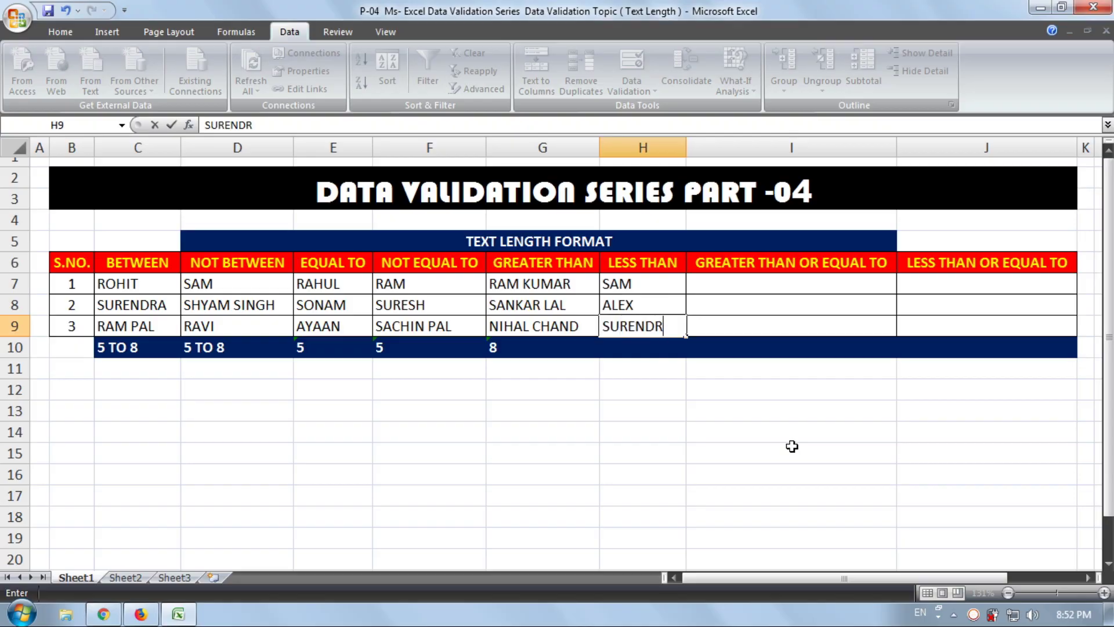
{"action": "type", "text": "A"}
{"action": "key", "text": "Return"}
{"action": "key", "text": "Return"}
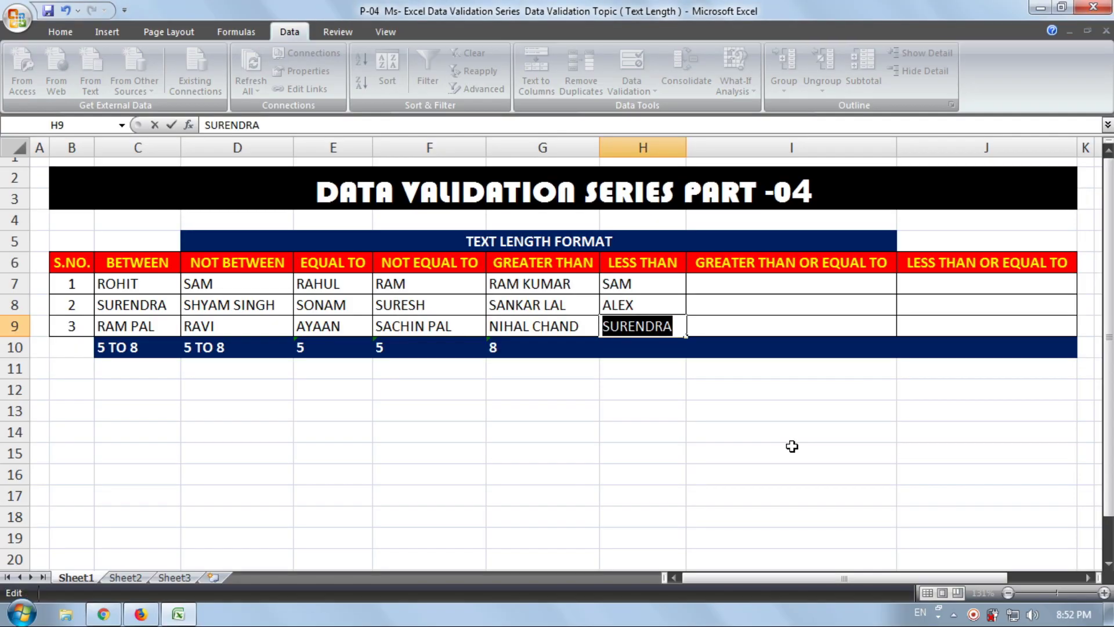
{"action": "type", "text": "YASH"}
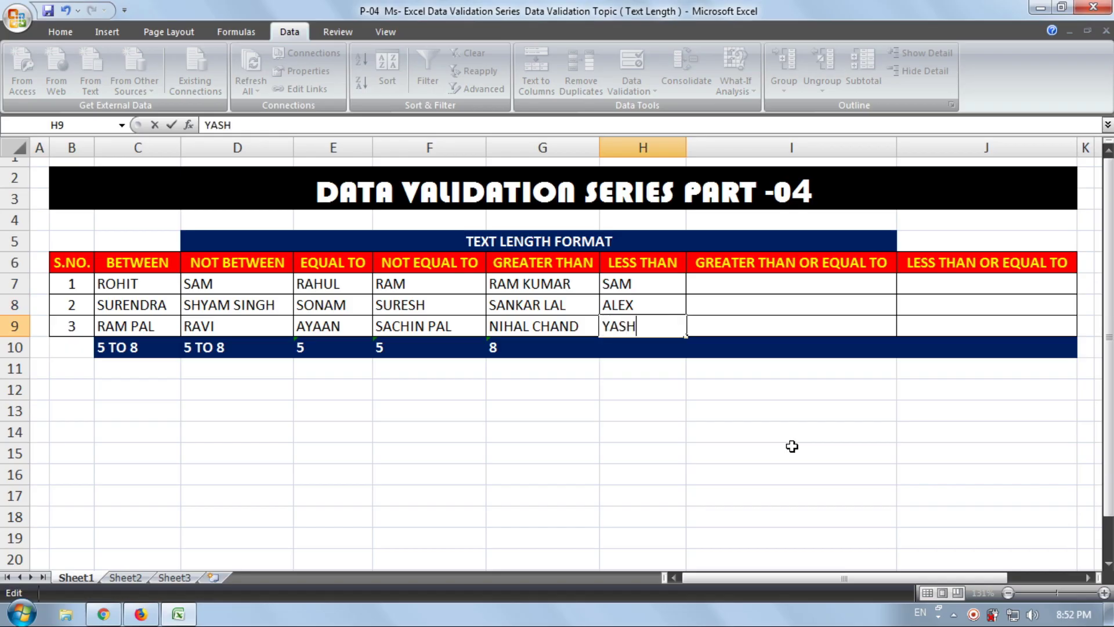
{"action": "key", "text": "Return"}
{"action": "type", "text": "5"}
{"action": "key", "text": "Return"}
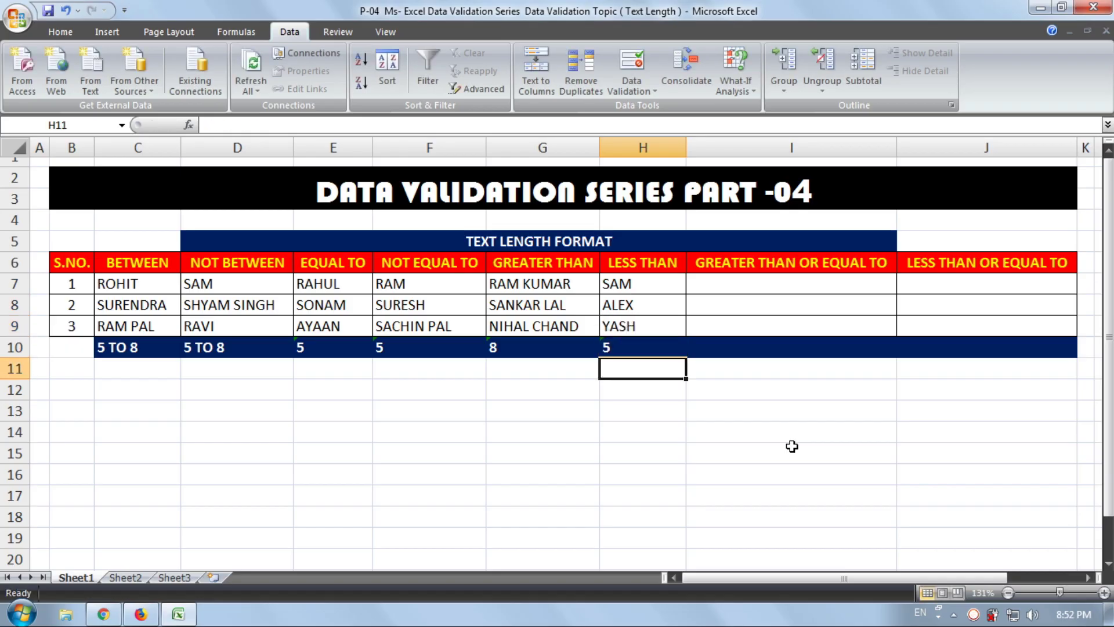
Apply a Text length, greater than or equal to, minimum 8 validation rule to I7:I9
{"action": "left_click", "coordinate": [780, 286]}
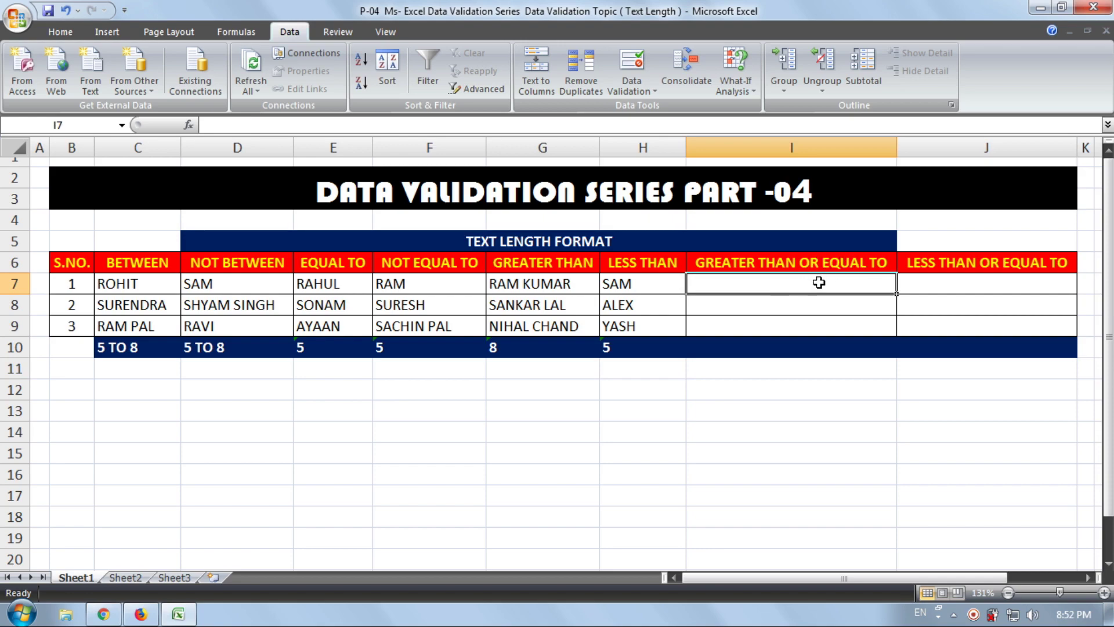
{"action": "left_click_drag", "start_coordinate": [818, 282], "coordinate": [818, 321]}
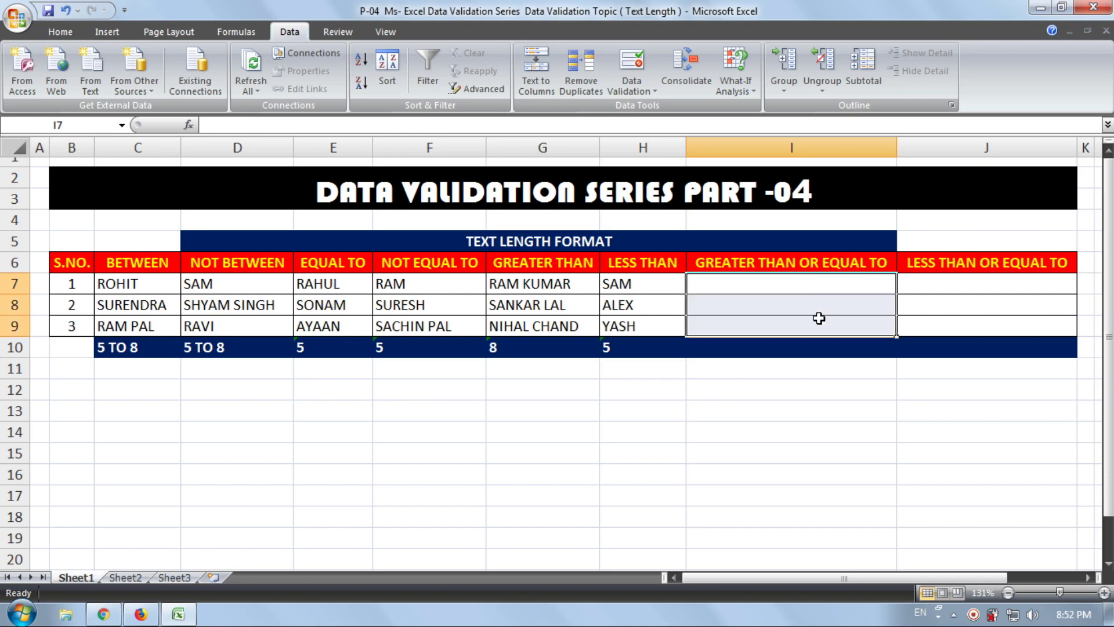
{"action": "left_click", "coordinate": [631, 64]}
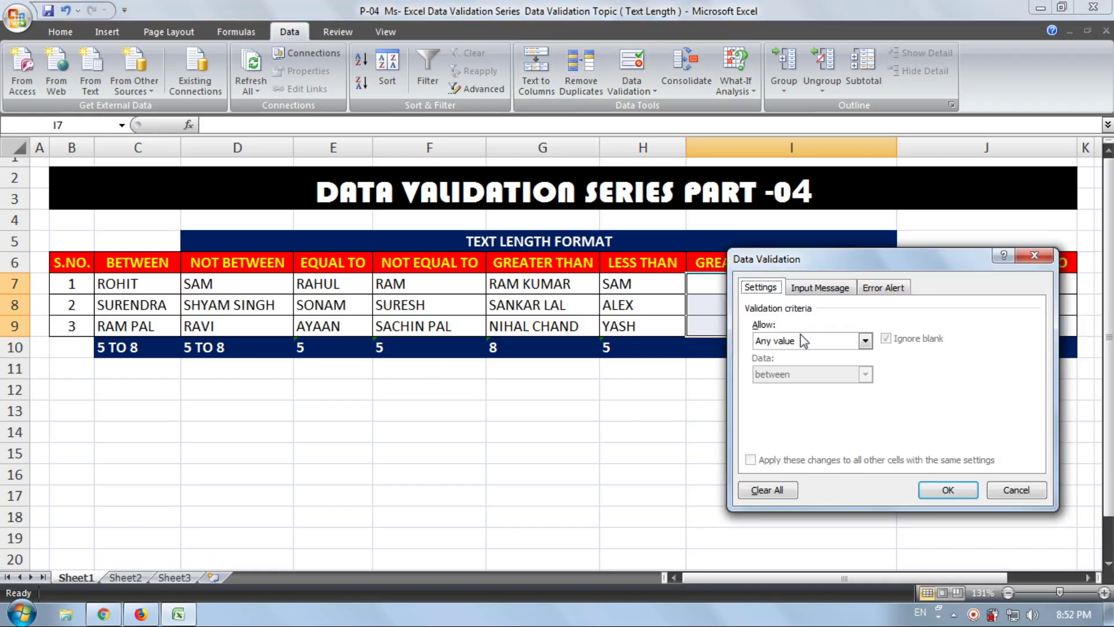
{"action": "left_click", "coordinate": [803, 339]}
{"action": "left_click", "coordinate": [781, 419]}
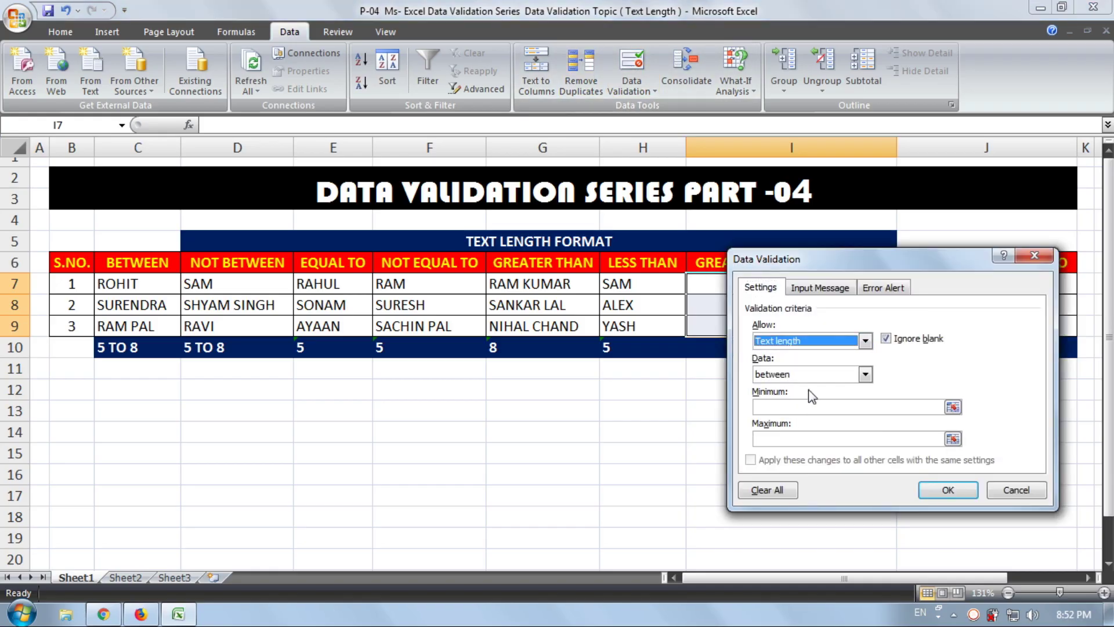
{"action": "left_click", "coordinate": [811, 374]}
{"action": "left_click", "coordinate": [812, 452]}
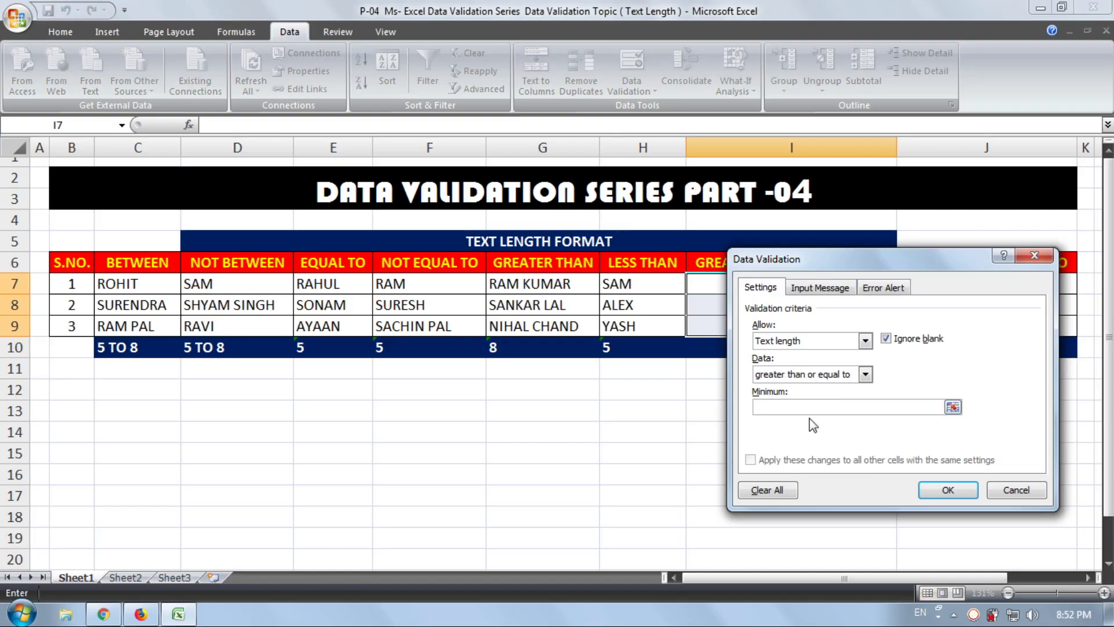
{"action": "type", "text": "8"}
{"action": "left_click", "coordinate": [948, 490]}
Enter the limit 8 in I10 and return to I7
{"action": "left_click", "coordinate": [784, 348]}
{"action": "type", "text": "8"}
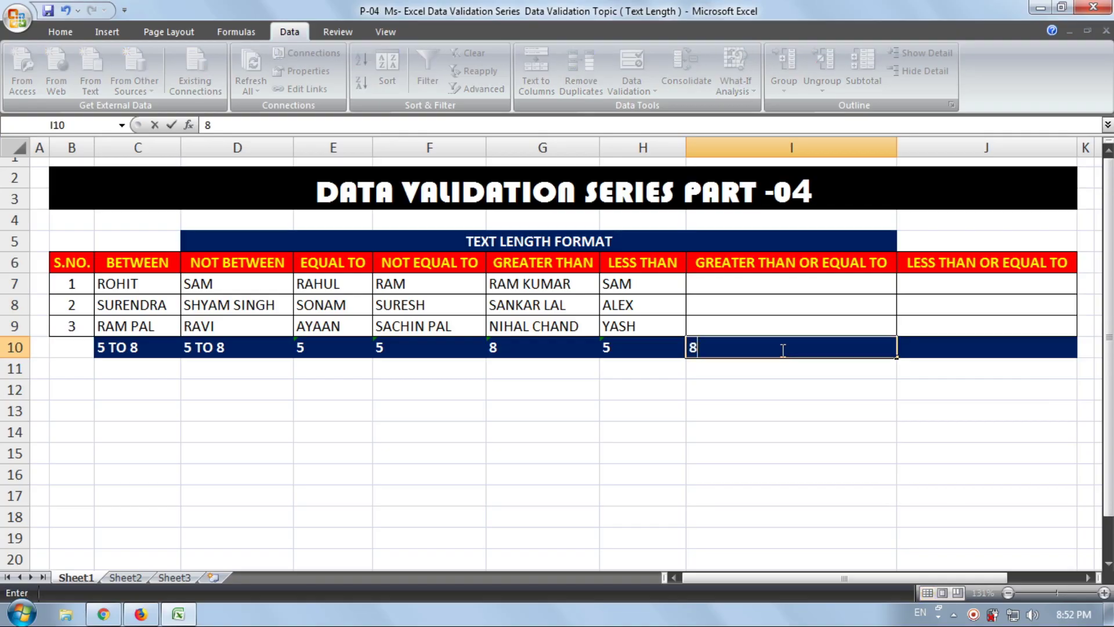
{"action": "key", "text": "Return"}
{"action": "left_click", "coordinate": [748, 283]}
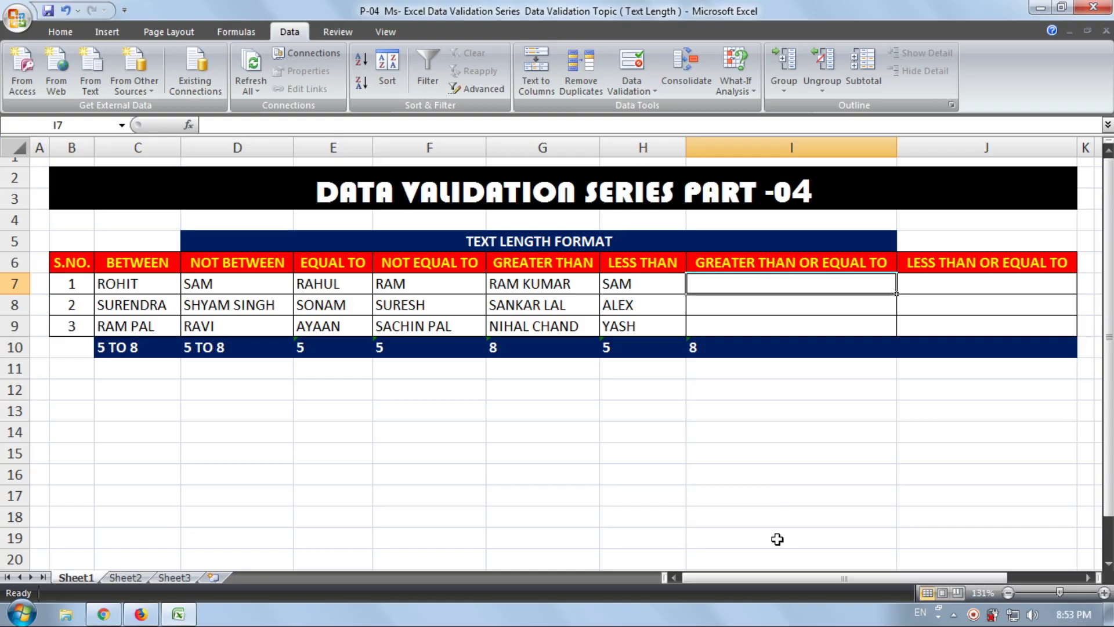
{"action": "type", "text": "SUREND"}
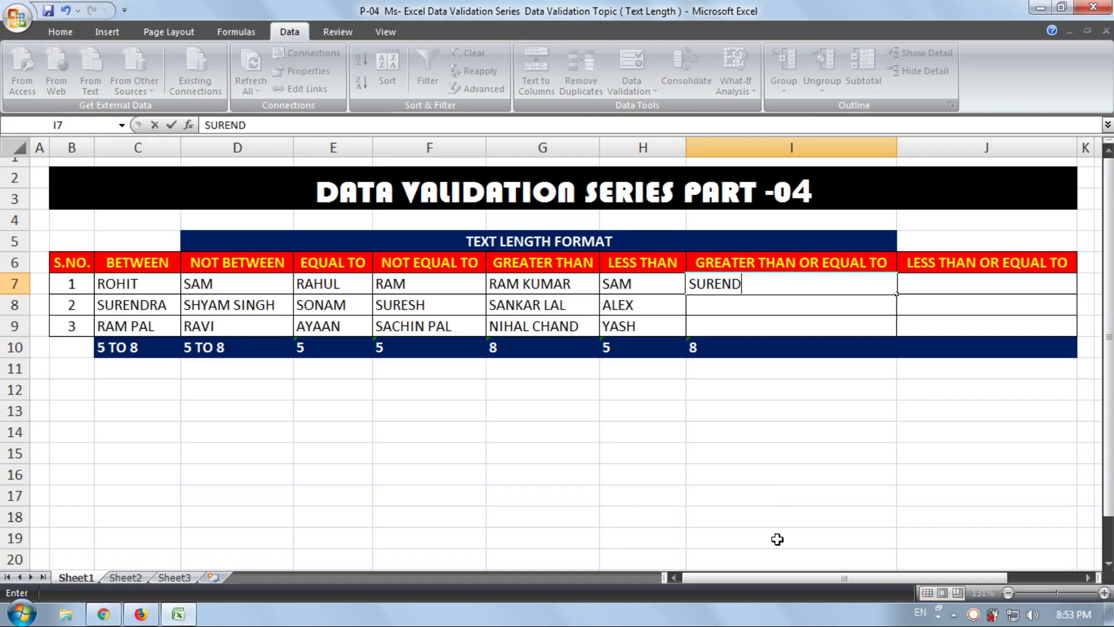
{"action": "type", "text": "RA"}
{"action": "key", "text": "Return"}
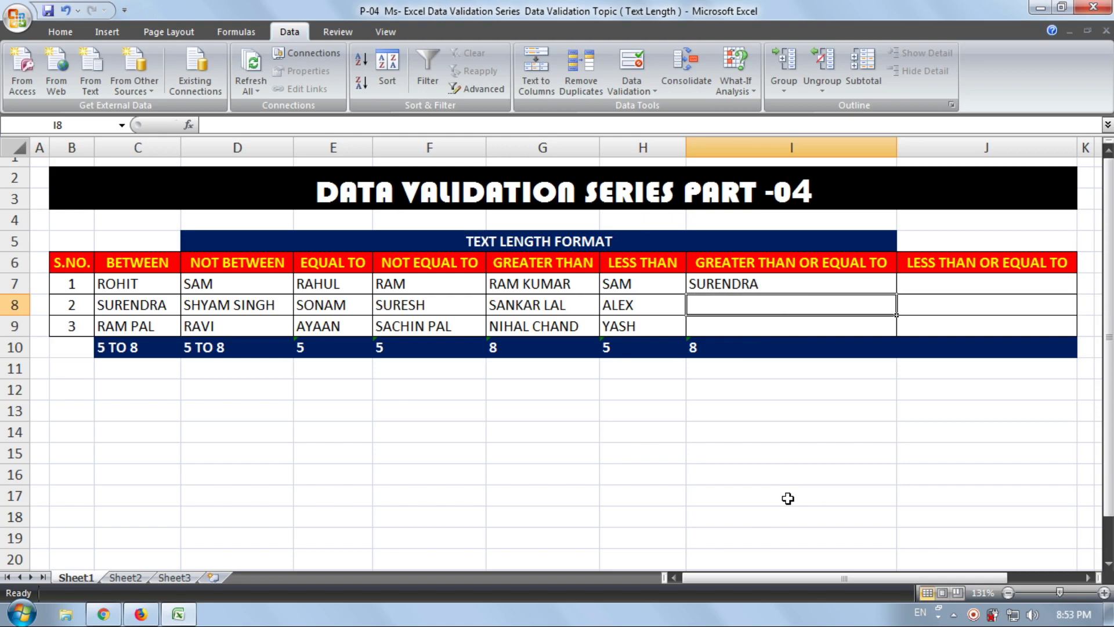
{"action": "type", "text": "ZUBIO"}
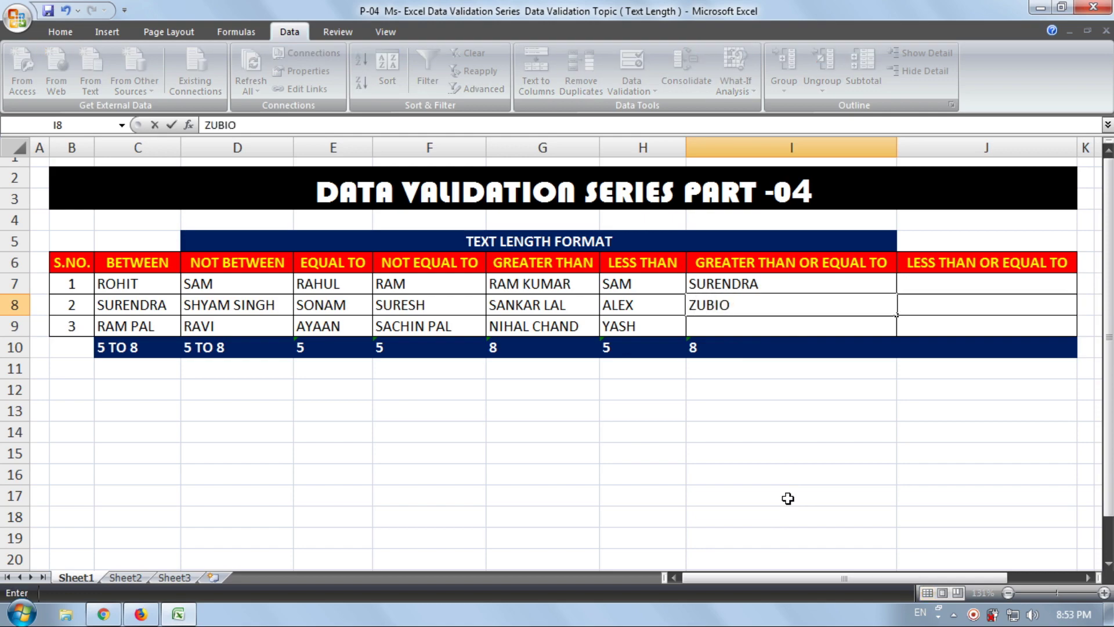
{"action": "key", "text": "BackSpace"}
{"action": "key", "text": "BackSpace"}
{"action": "type", "text": "A"}
{"action": "type", "text": "IR ALI"}
{"action": "key", "text": "Return"}
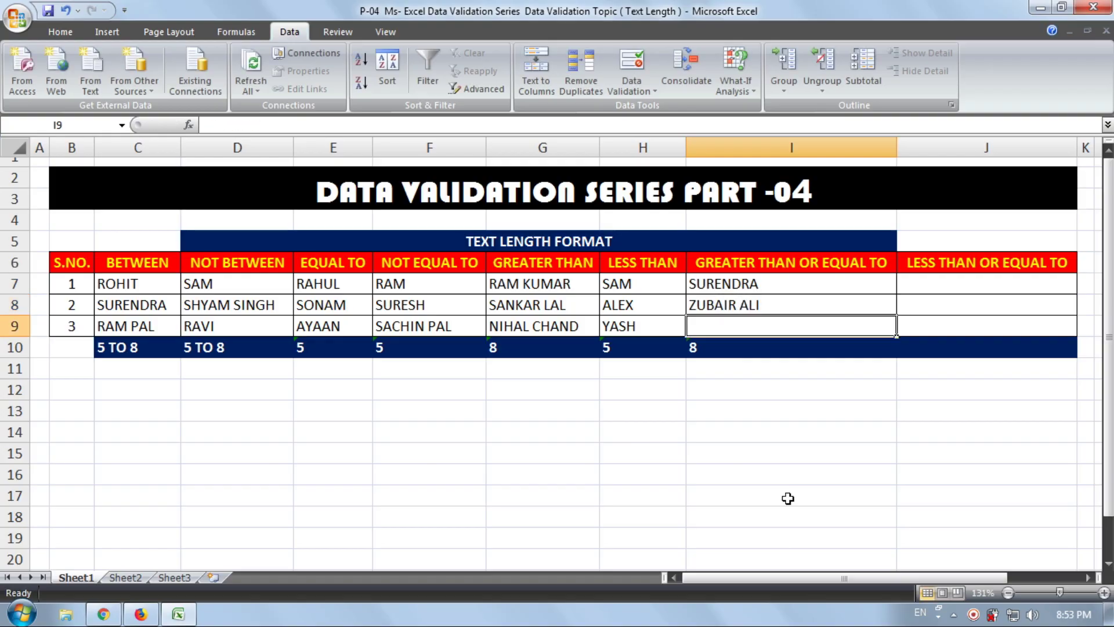
{"action": "type", "text": "RO"}
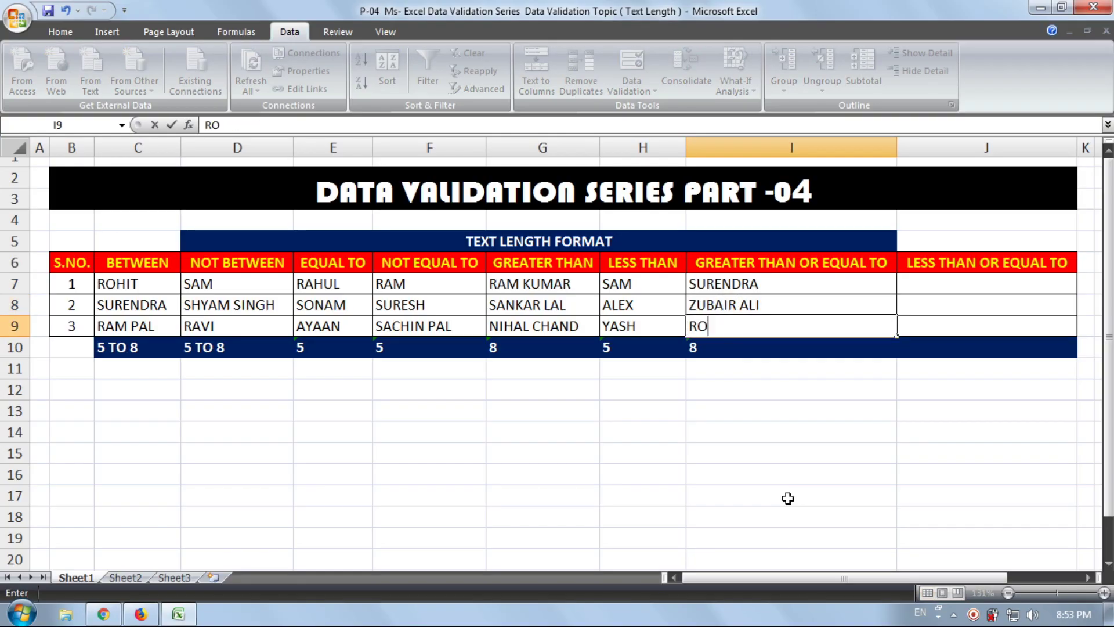
{"action": "type", "text": "HAN GA"}
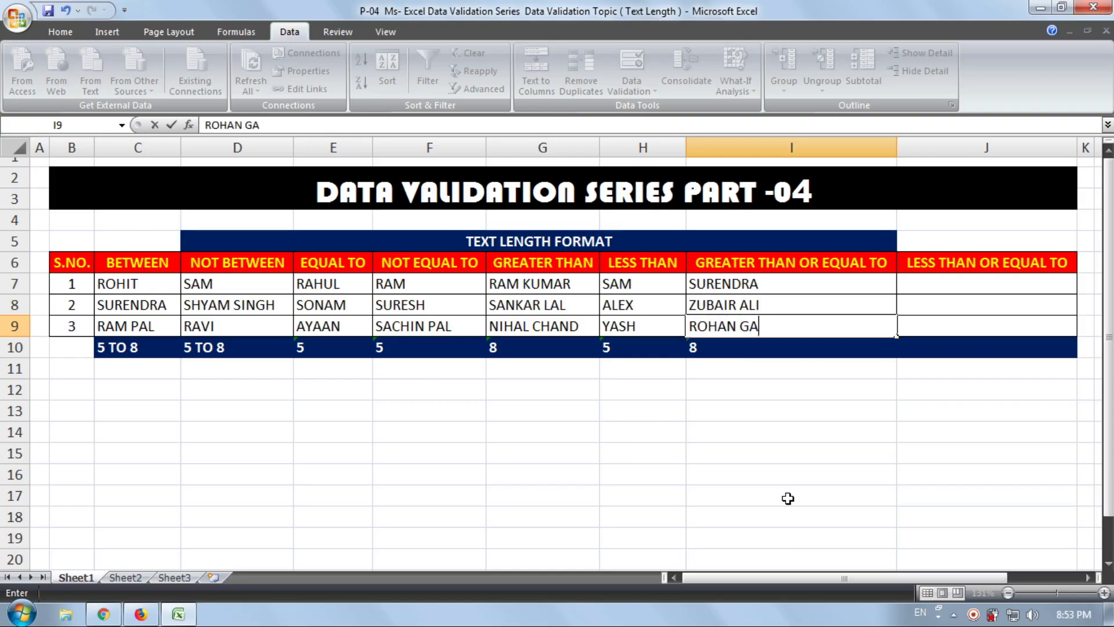
{"action": "type", "text": "UTAM"}
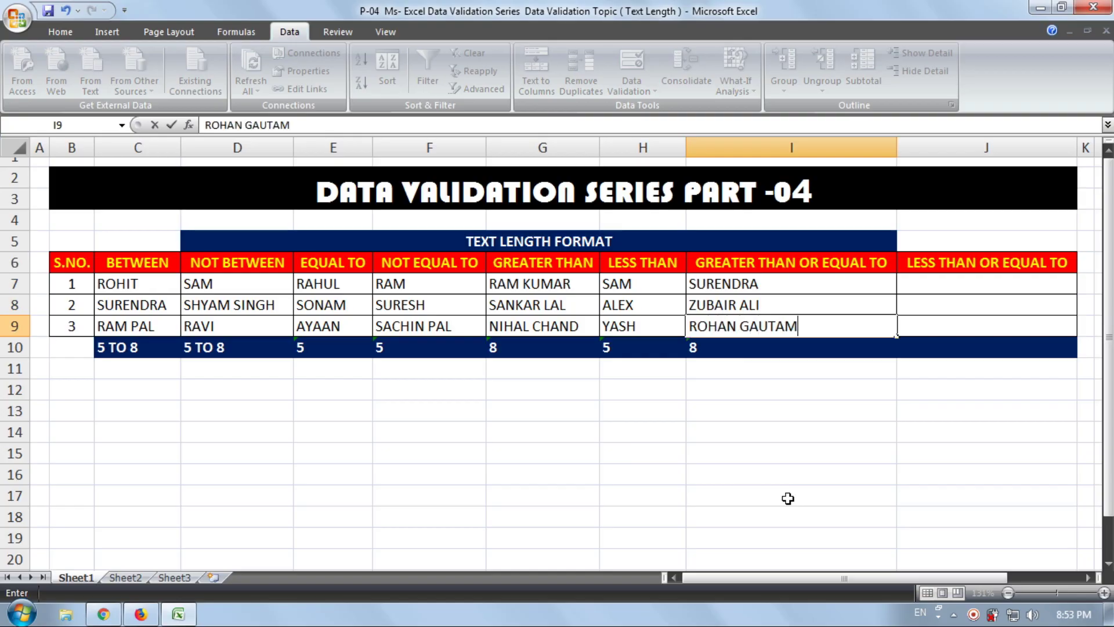
{"action": "key", "text": "Return"}
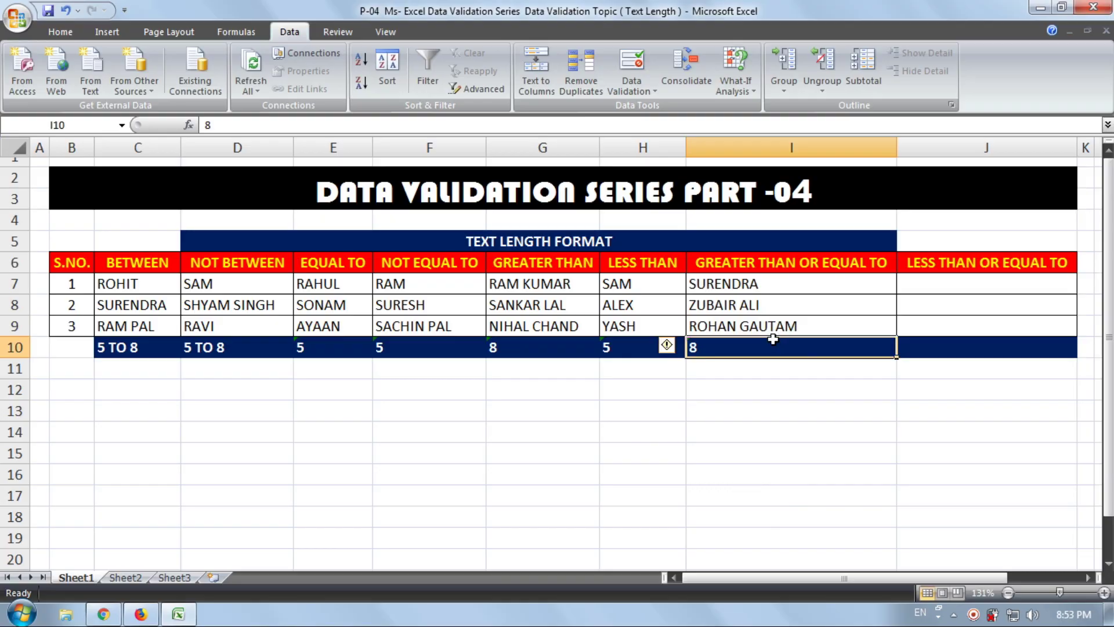
Apply a Text length, less than or equal to, maximum 5 validation rule to J7:J9
{"action": "left_click_drag", "start_coordinate": [956, 577], "coordinate": [1021, 577]}
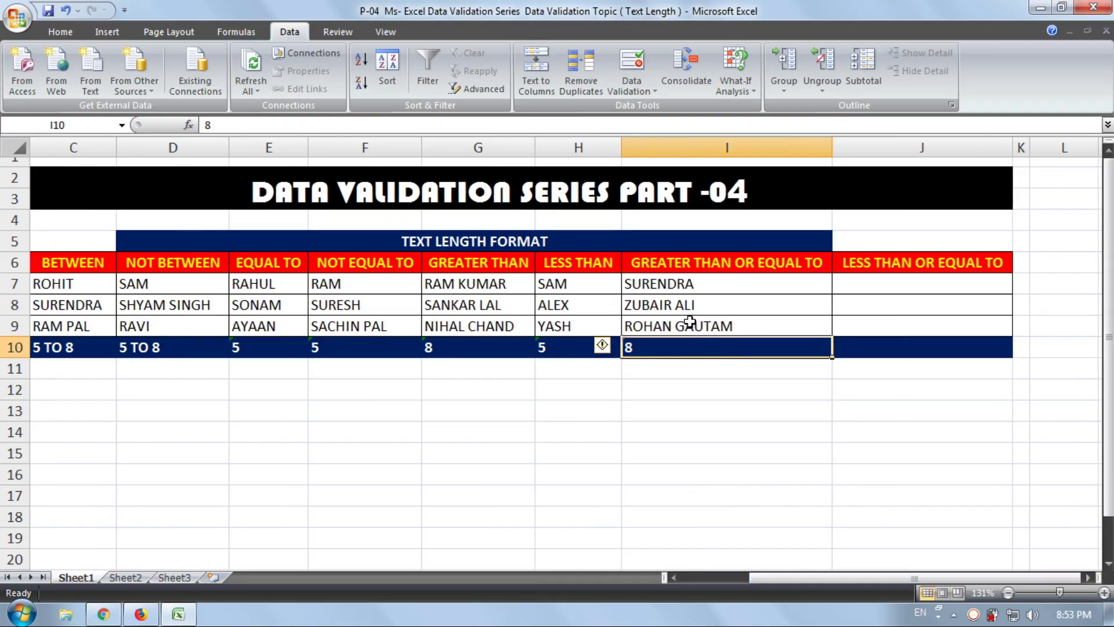
{"action": "left_click_drag", "start_coordinate": [880, 282], "coordinate": [880, 322]}
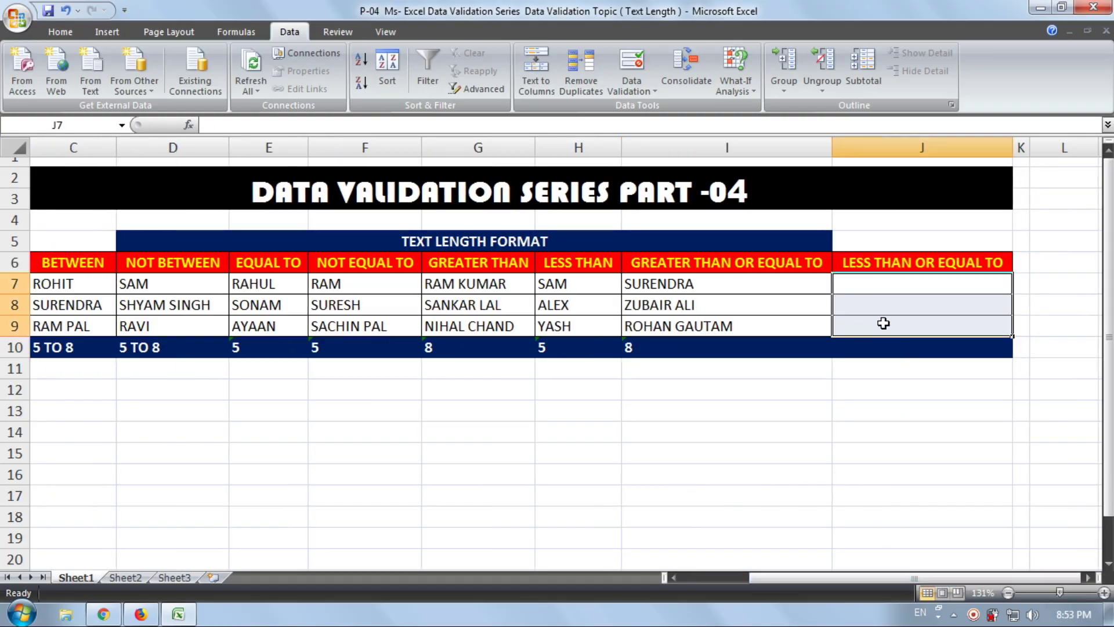
{"action": "left_click", "coordinate": [643, 61]}
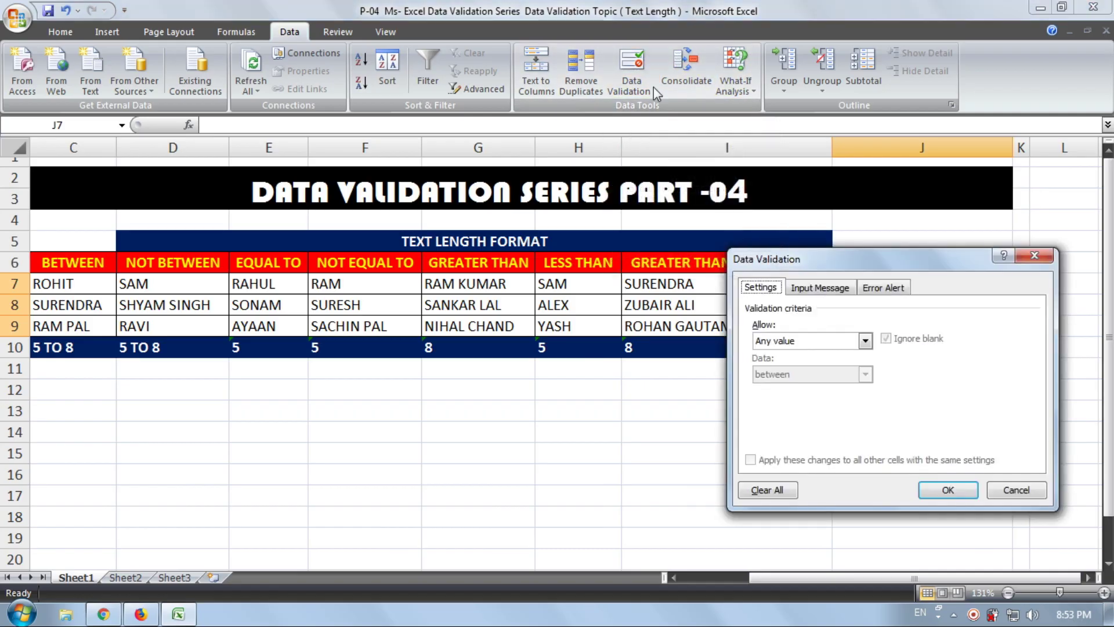
{"action": "left_click", "coordinate": [808, 341]}
{"action": "left_click", "coordinate": [805, 419]}
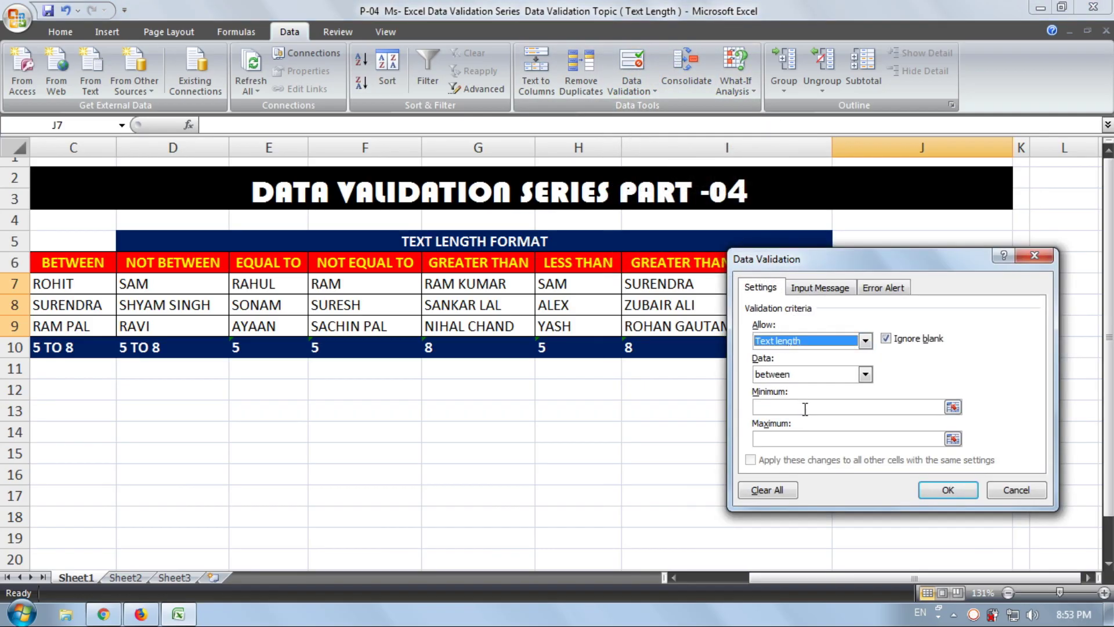
{"action": "left_click", "coordinate": [815, 376]}
{"action": "left_click", "coordinate": [806, 465]}
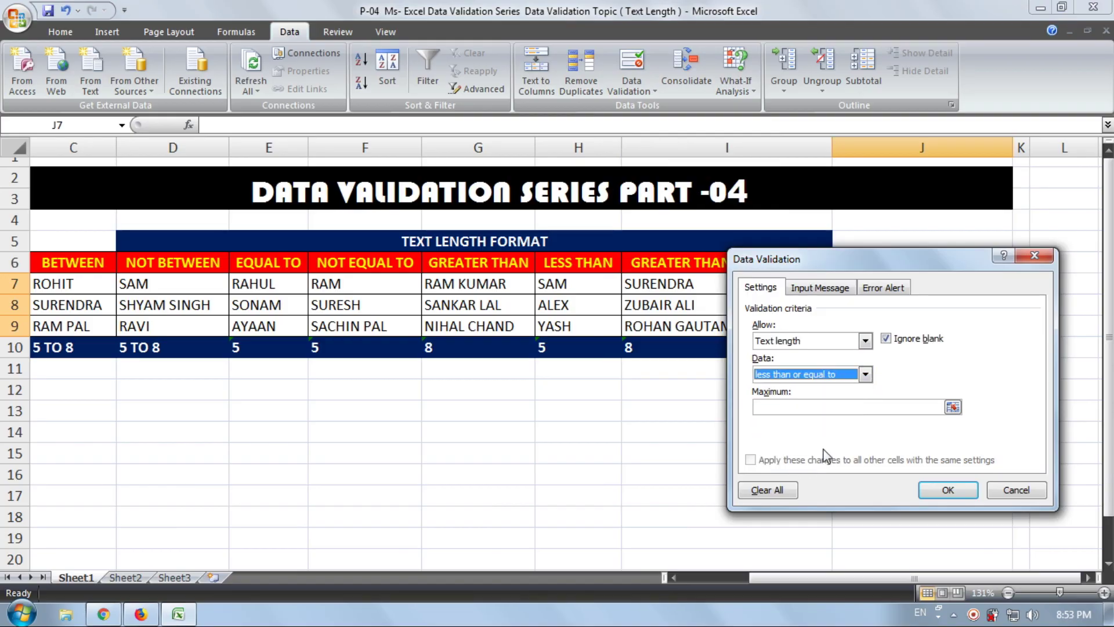
{"action": "left_click", "coordinate": [857, 406]}
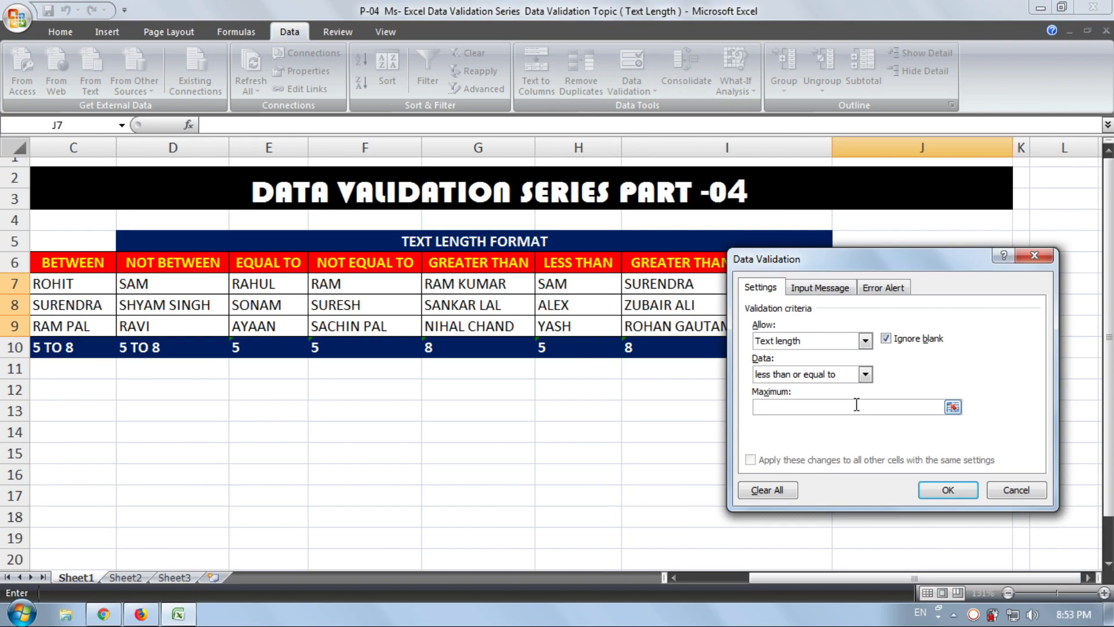
{"action": "type", "text": "5"}
{"action": "left_click", "coordinate": [925, 489]}
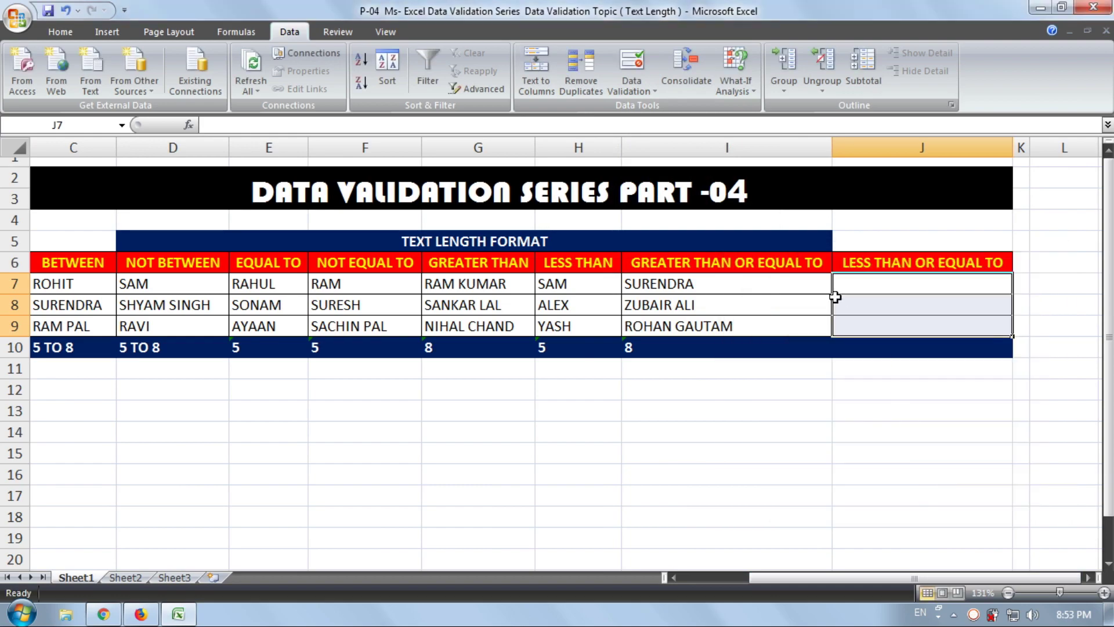
{"action": "left_click", "coordinate": [889, 290]}
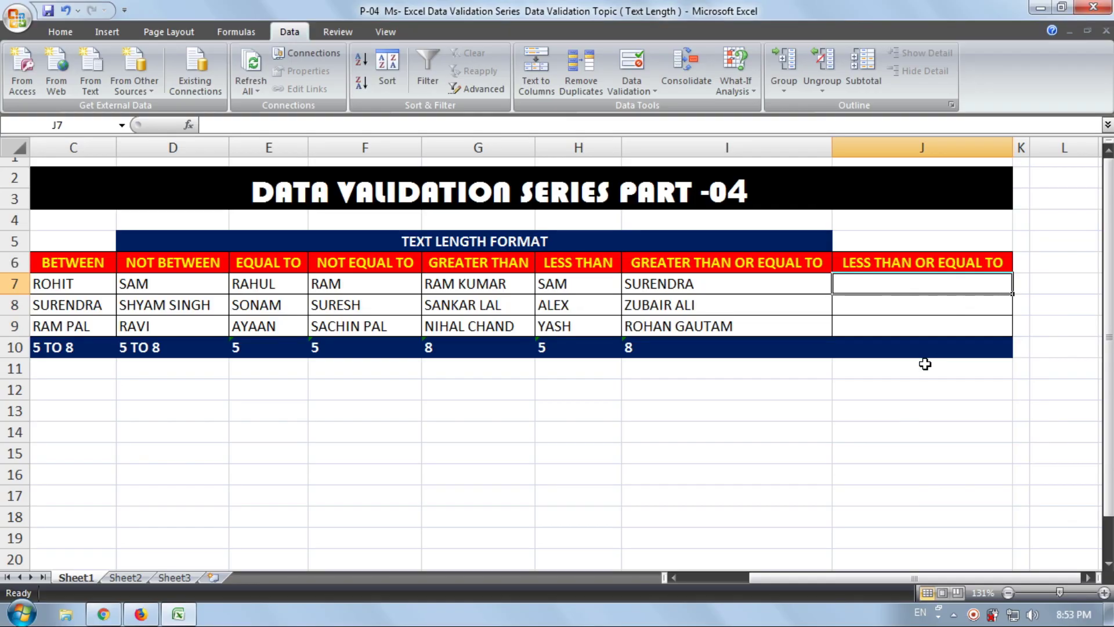
{"action": "key", "text": "Down"}
{"action": "key", "text": "Down"}
{"action": "key", "text": "Down"}
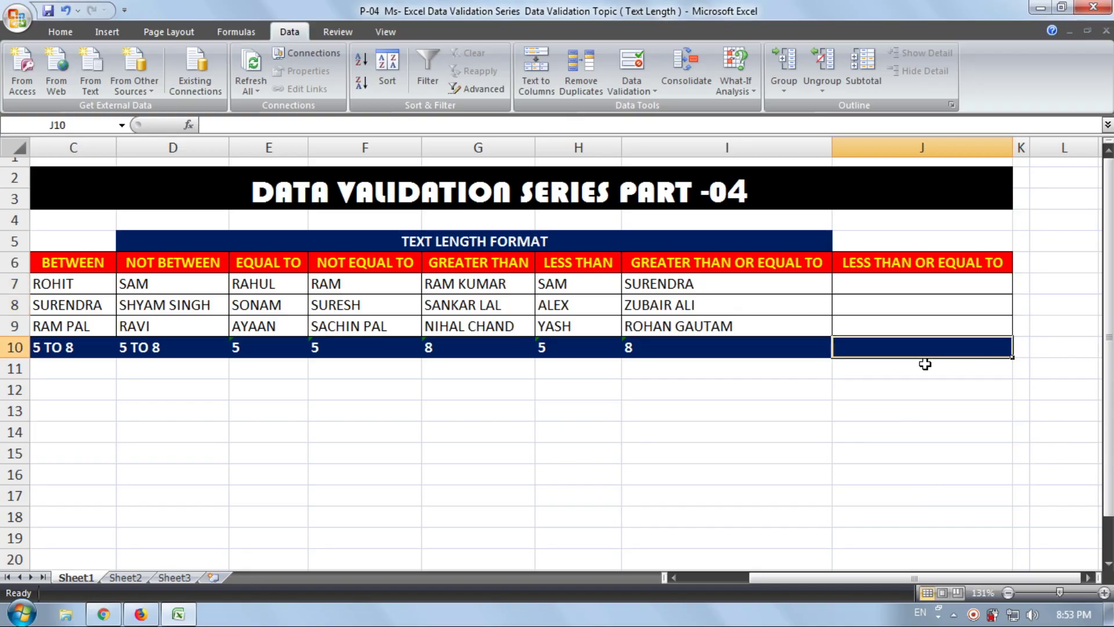
Put the limit 5 in J10, then test J7 with RAHUL and the rejected SAMEER
{"action": "type", "text": "5"}
{"action": "left_click", "coordinate": [895, 288]}
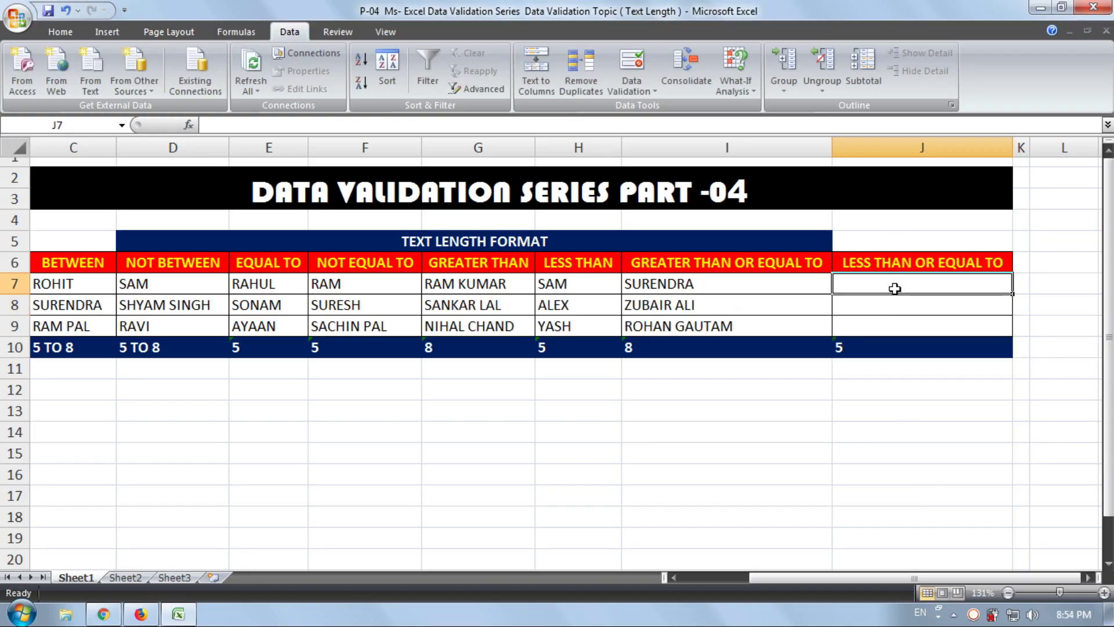
{"action": "type", "text": "RAHUL"}
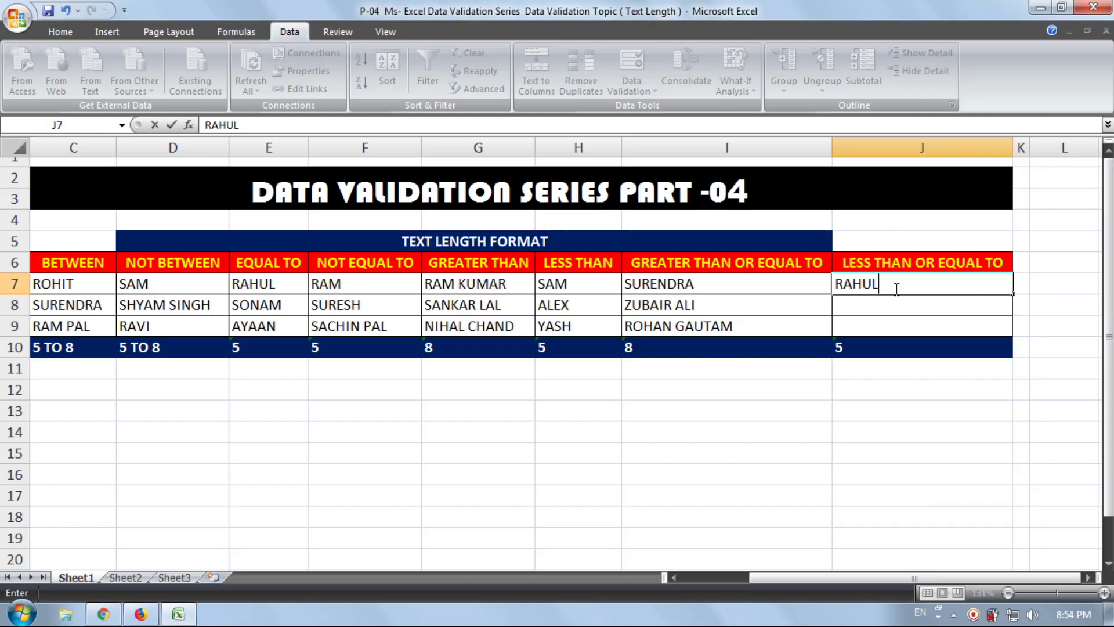
{"action": "key", "text": "Return"}
{"action": "left_click", "coordinate": [895, 288]}
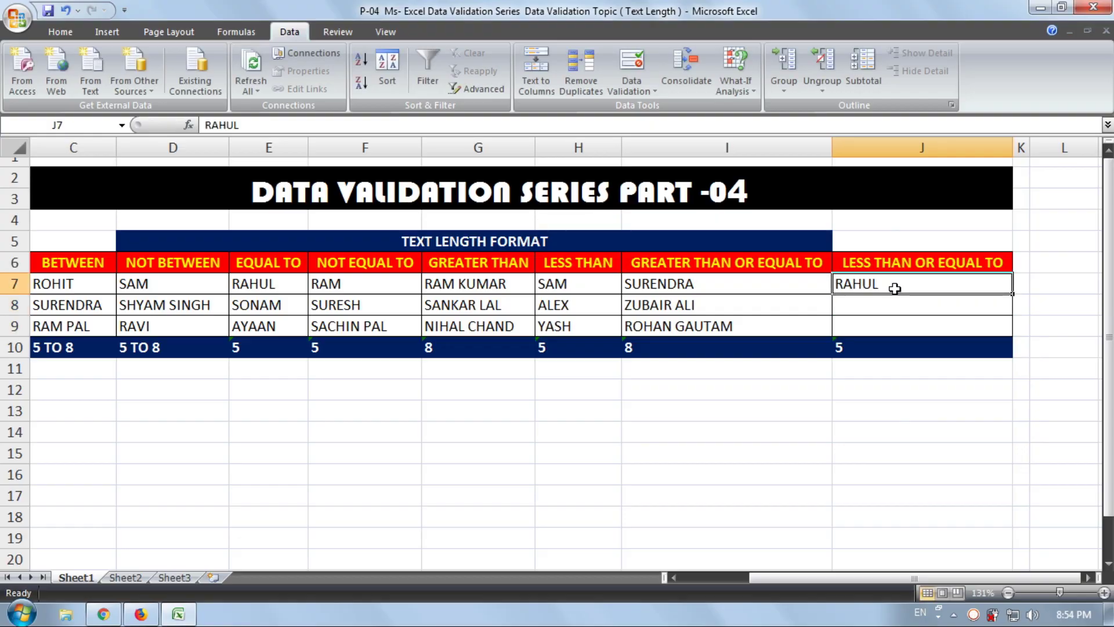
{"action": "type", "text": "SA"}
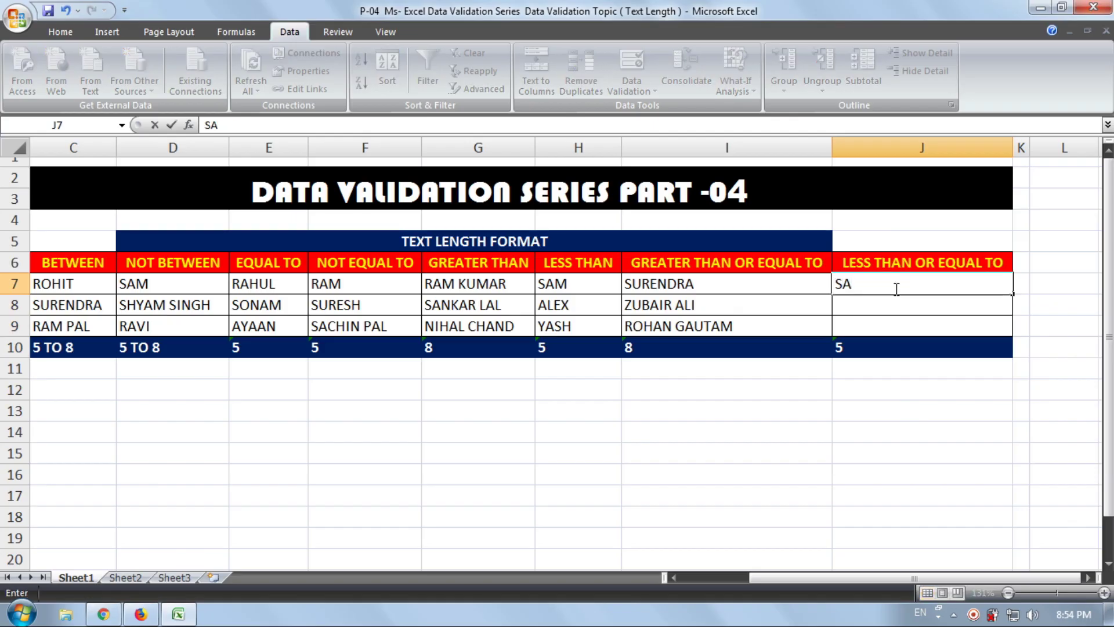
{"action": "type", "text": "MEER"}
{"action": "key", "text": "Return"}
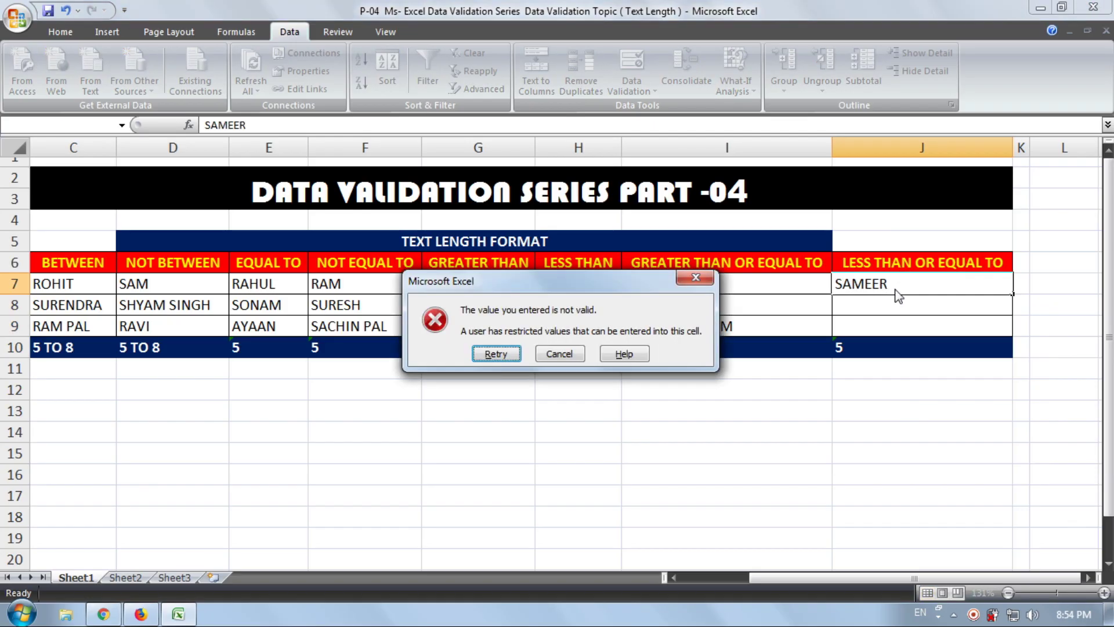
{"action": "key", "text": "Return"}
Enter VED, REHAN and MANAN in J7:J9
{"action": "type", "text": "V"}
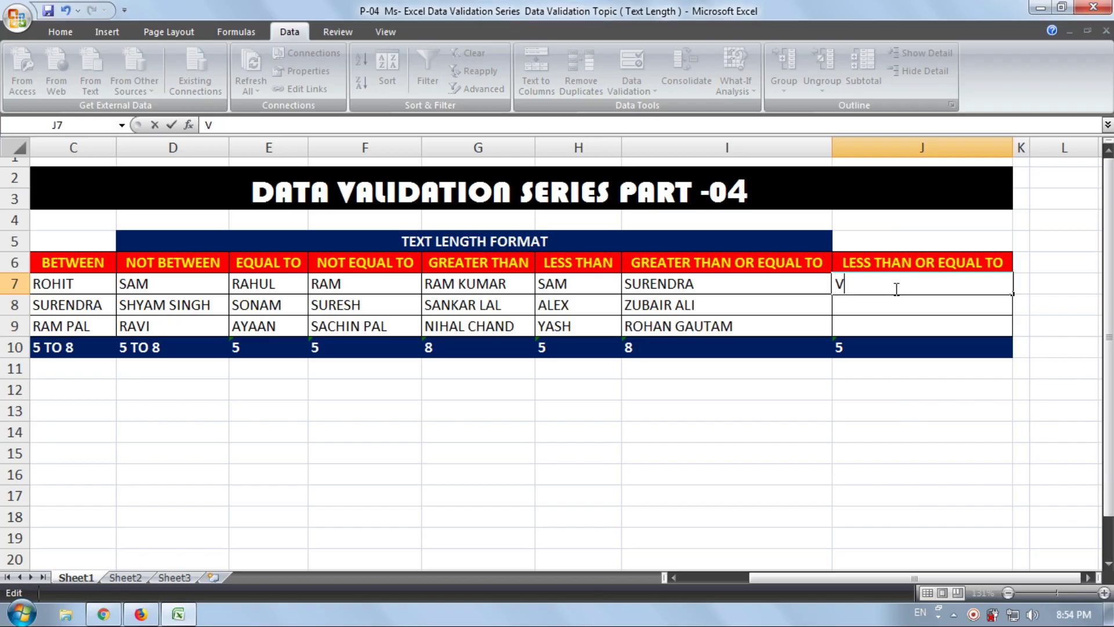
{"action": "type", "text": "ED"}
{"action": "key", "text": "Return"}
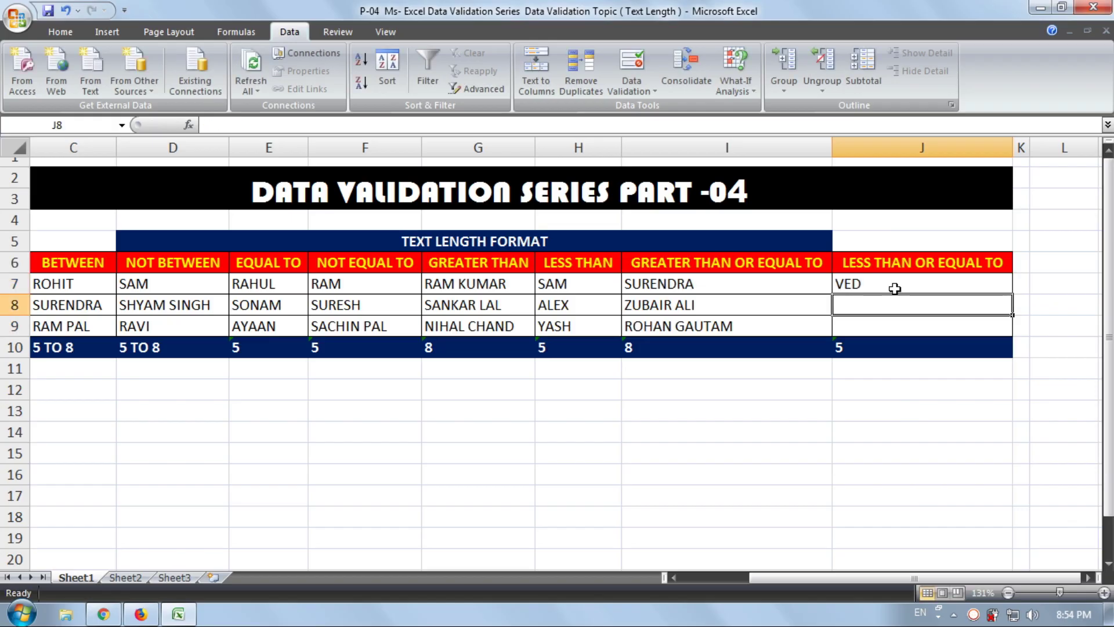
{"action": "type", "text": "REHAN"}
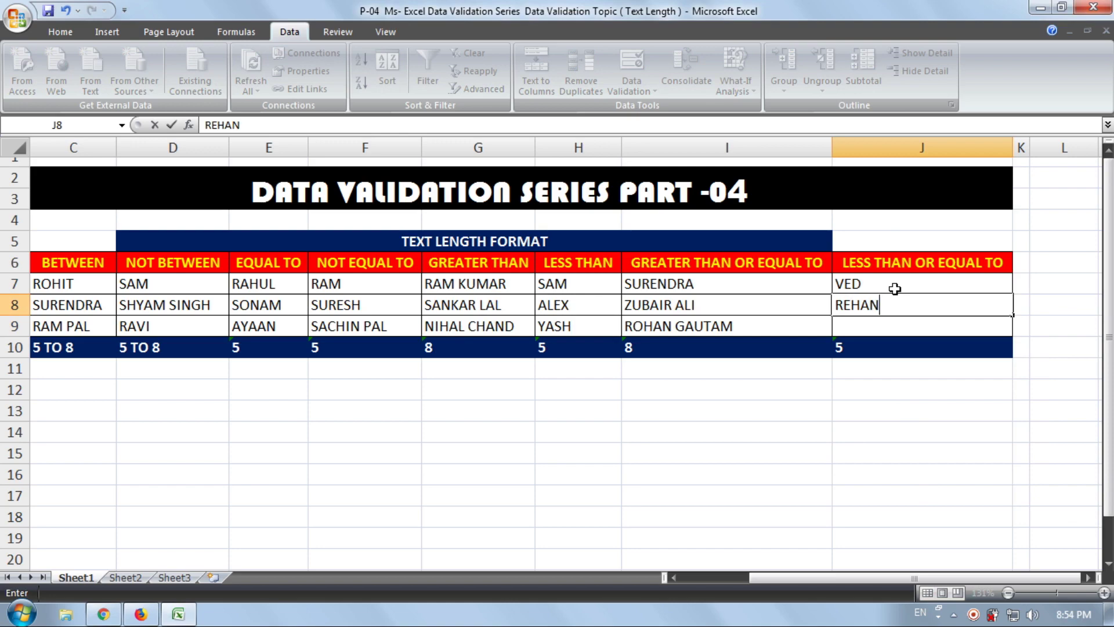
{"action": "key", "text": "Return"}
{"action": "type", "text": "M"}
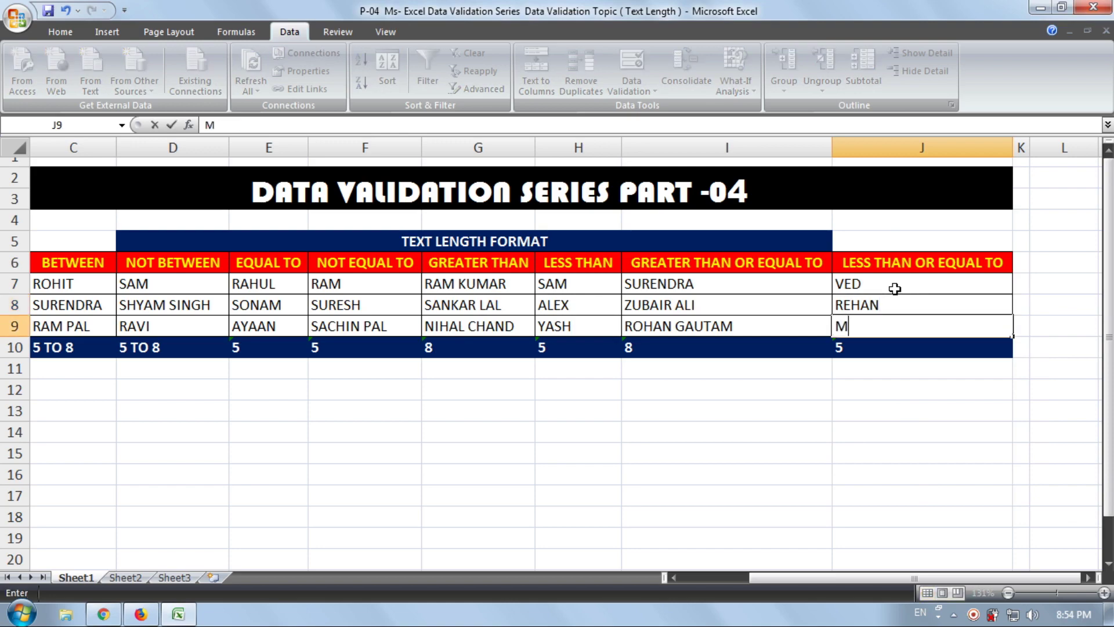
{"action": "type", "text": "ANAN"}
{"action": "key", "text": "Return"}
{"action": "left_click", "coordinate": [840, 389]}
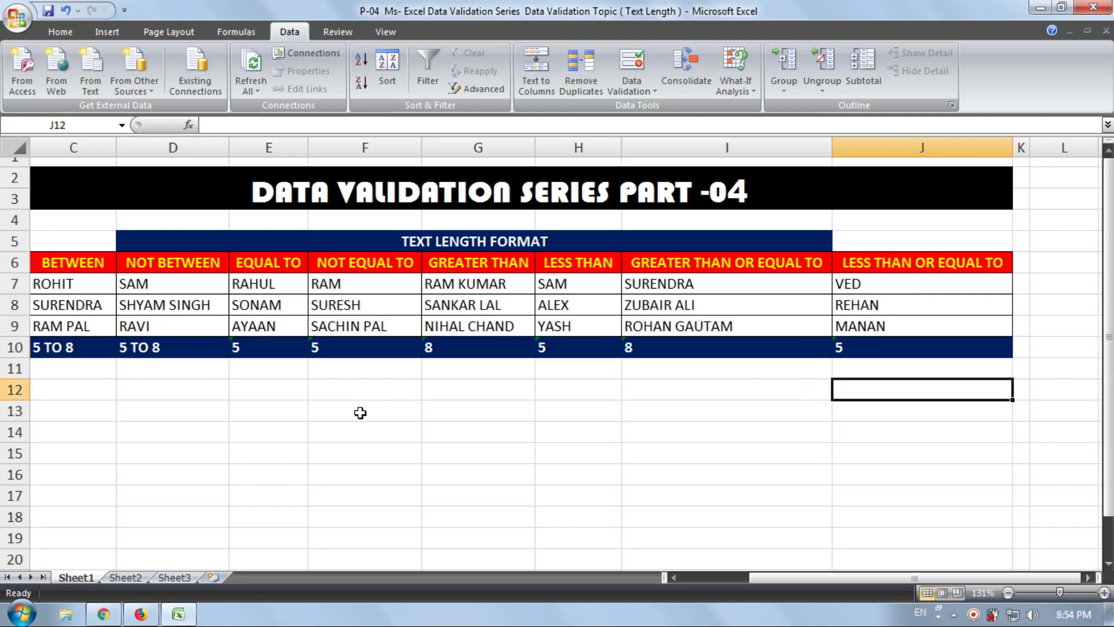
{"action": "left_click_drag", "start_coordinate": [360, 413], "coordinate": [36, 369]}
{"action": "left_click", "coordinate": [663, 411]}
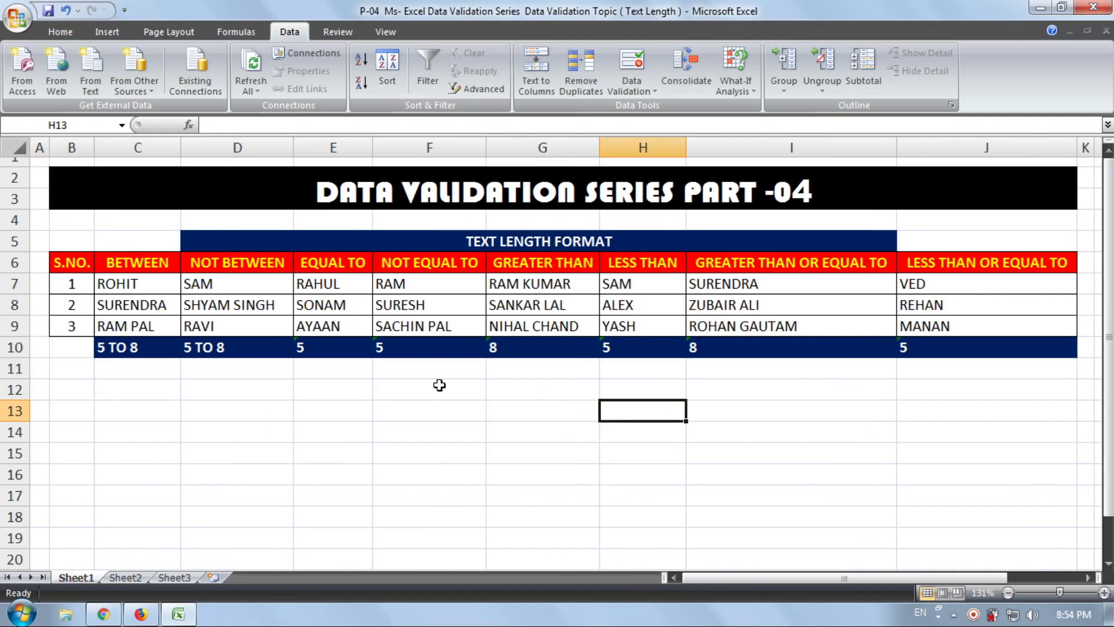
{"action": "left_click", "coordinate": [903, 416]}
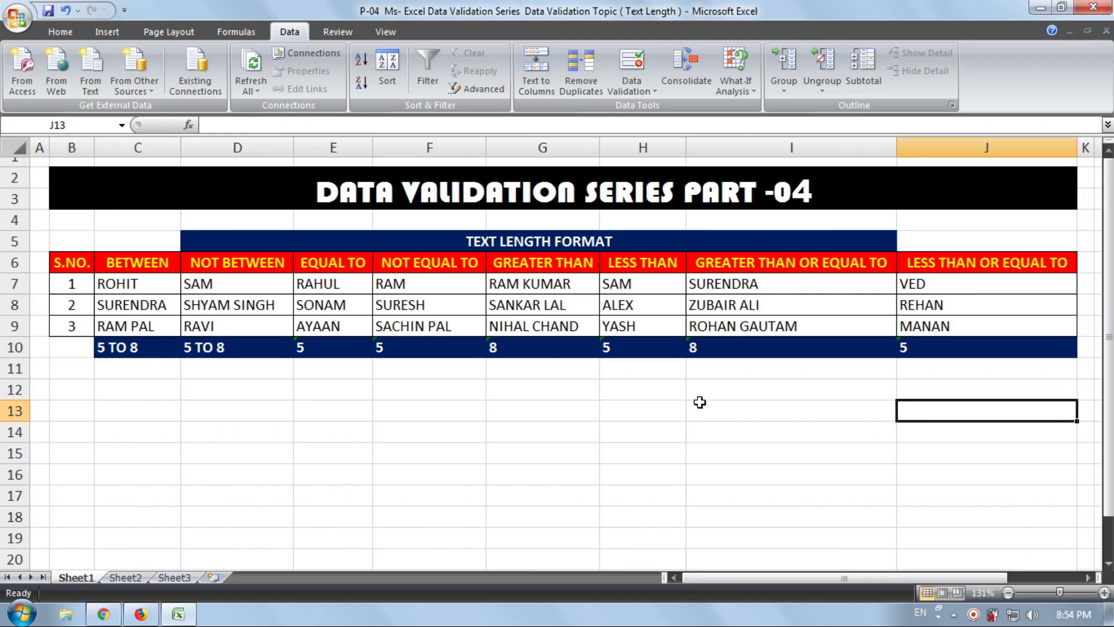
{"action": "left_click", "coordinate": [662, 409]}
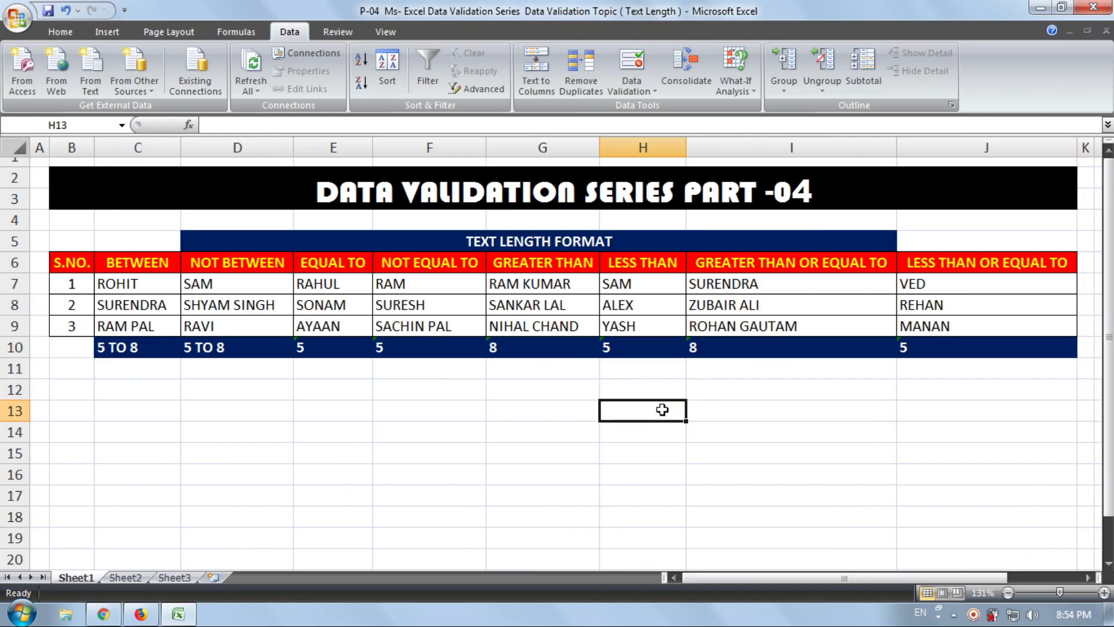